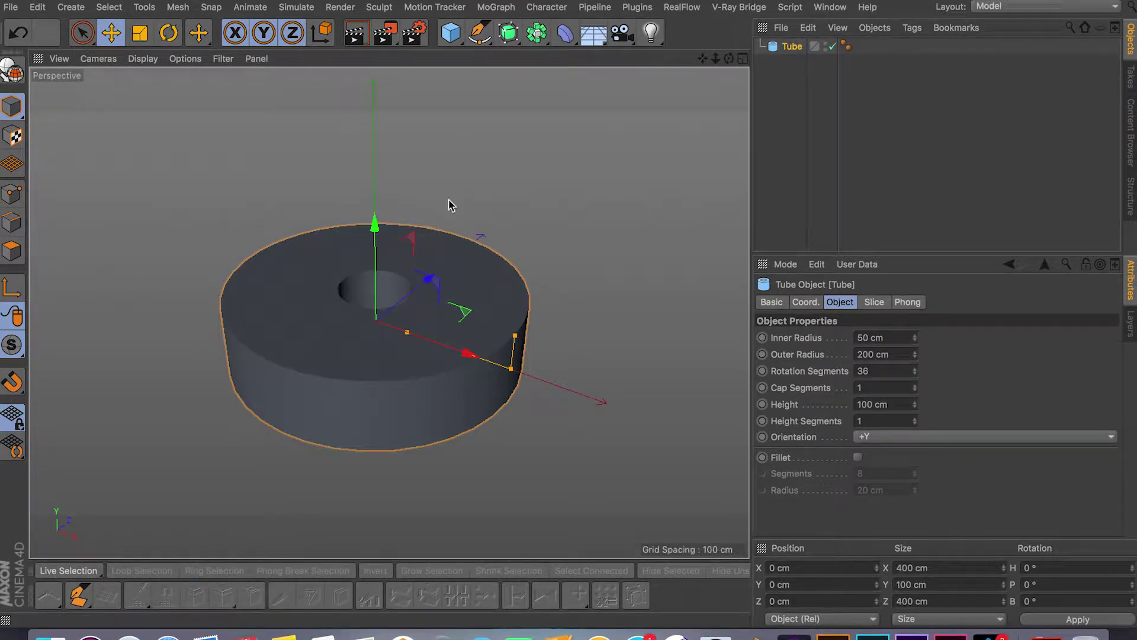
Convert the Tube primitive into an editable polygon object and switch to polygon editing.
{"action": "key", "text": "c"}
{"action": "left_click", "coordinate": [12, 251]}
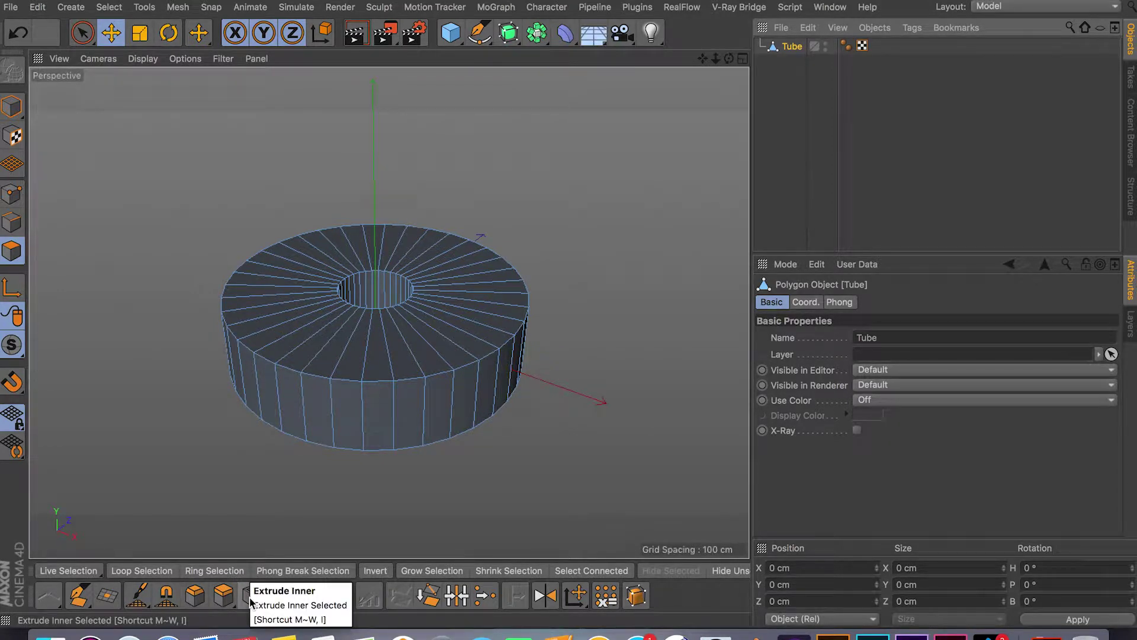
{"action": "left_click", "coordinate": [249, 595]}
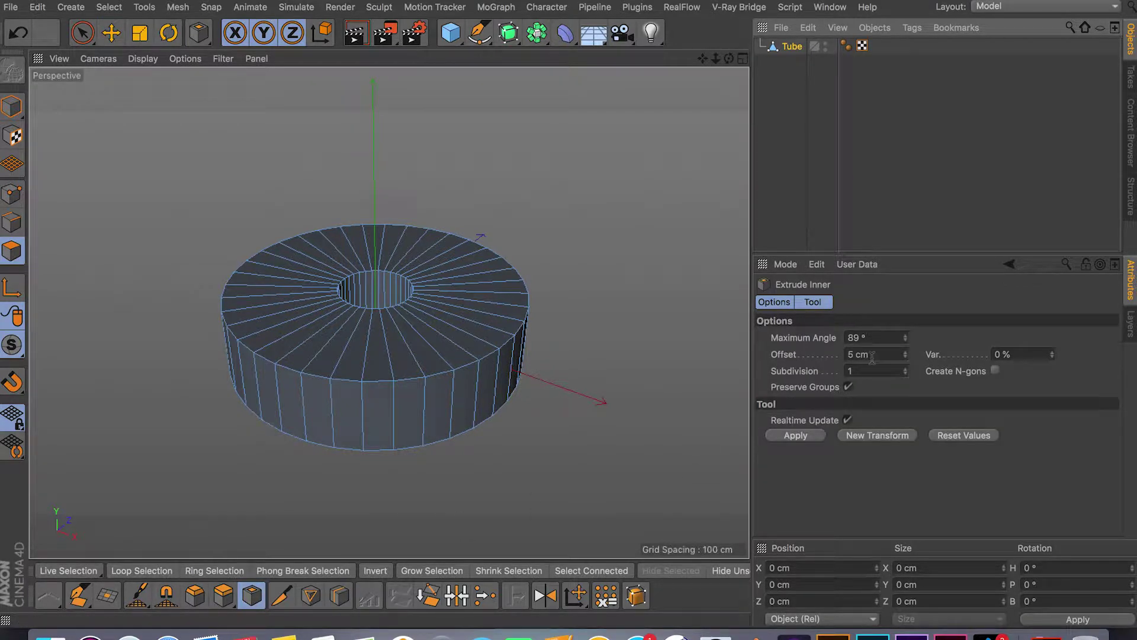
{"action": "left_click", "coordinate": [223, 603]}
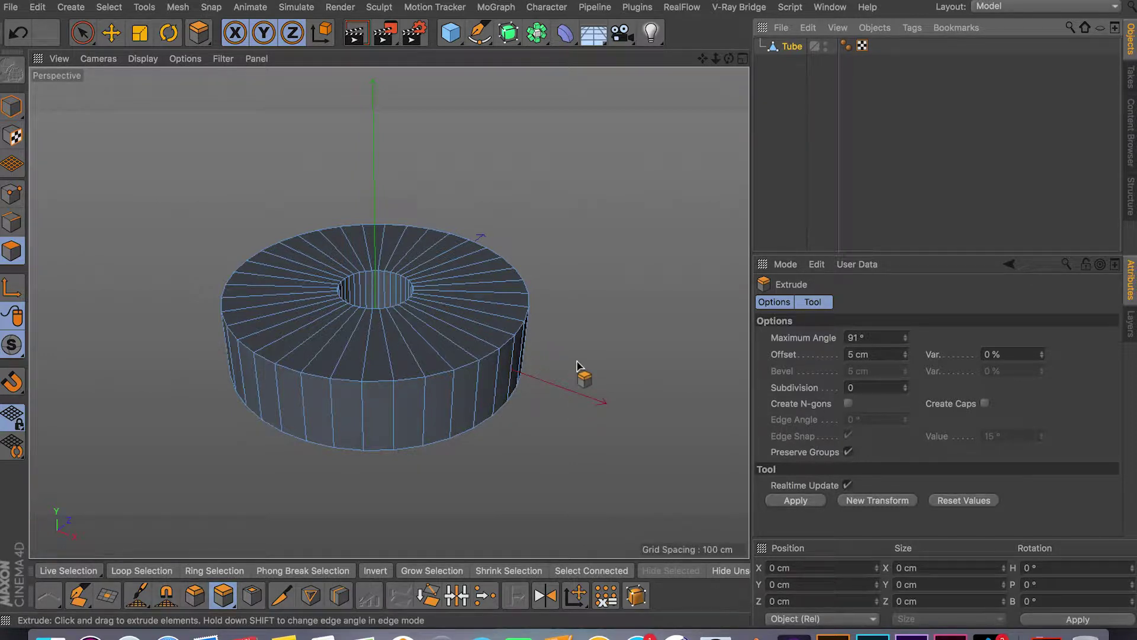
{"action": "left_click", "coordinate": [252, 594]}
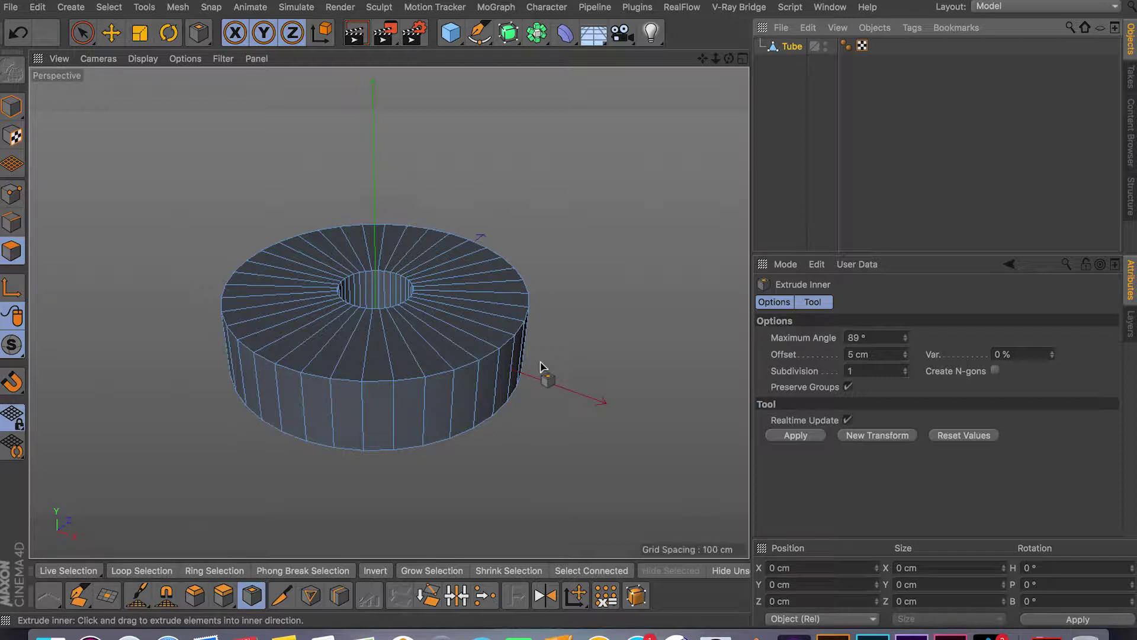
{"action": "left_click", "coordinate": [508, 39]}
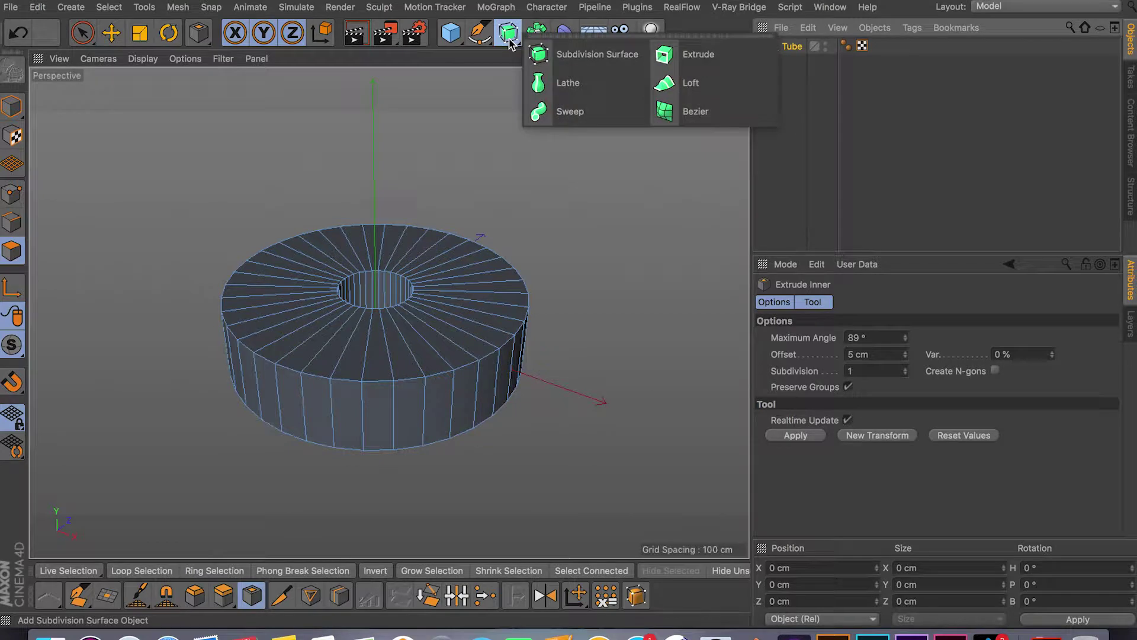
{"action": "left_click", "coordinate": [536, 33]}
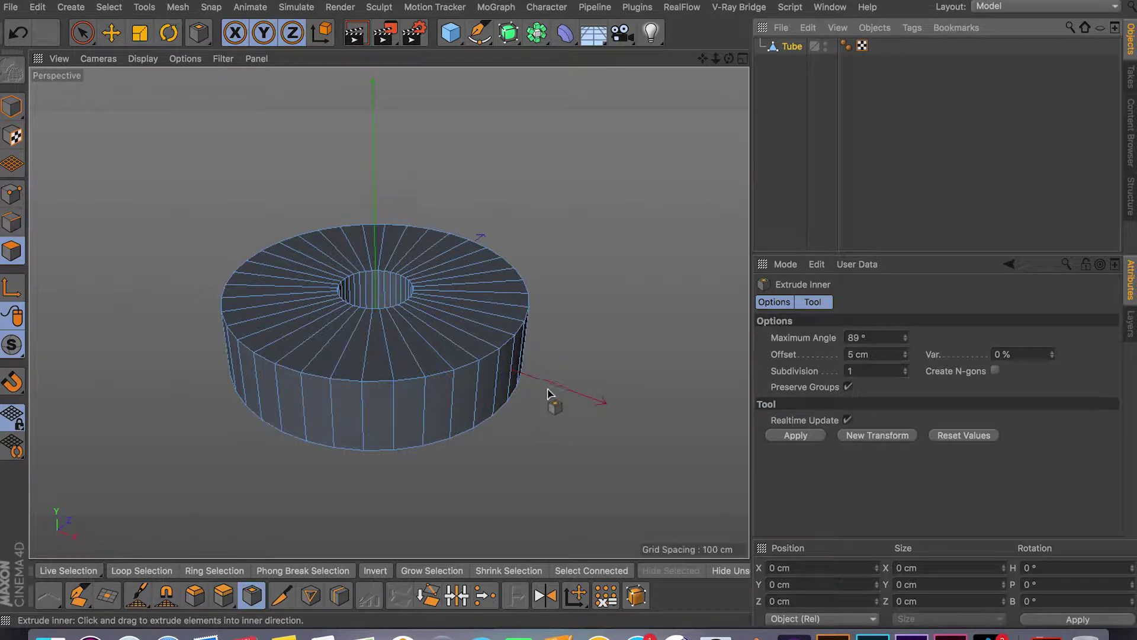
{"action": "left_click_drag", "start_coordinate": [535, 424], "coordinate": [463, 455], "text": "alt"}
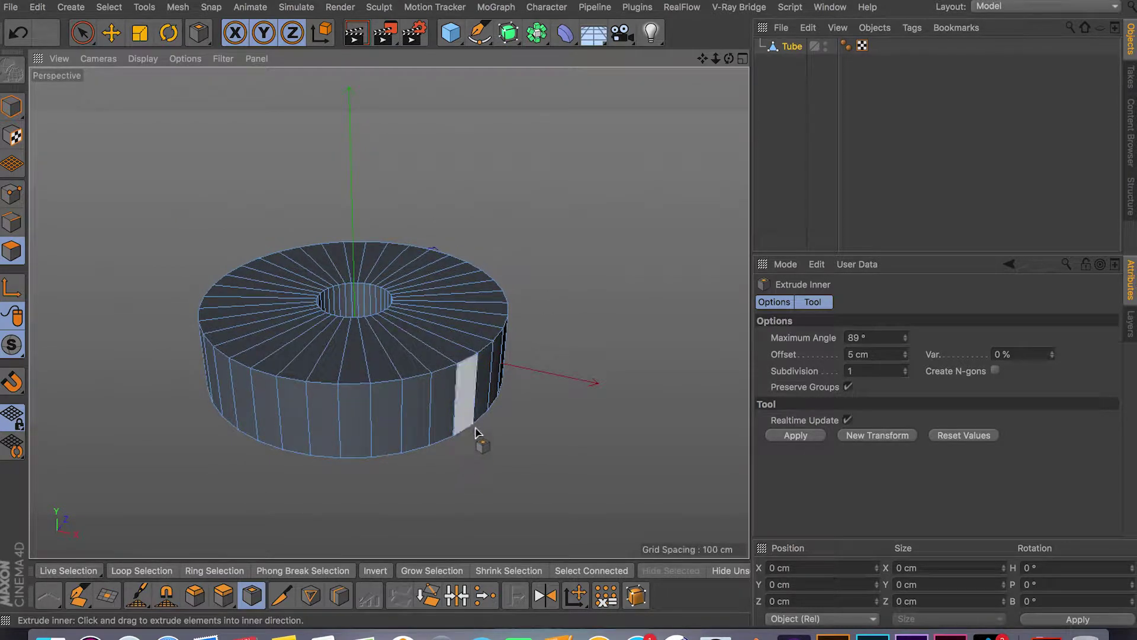
{"action": "left_click", "coordinate": [82, 32]}
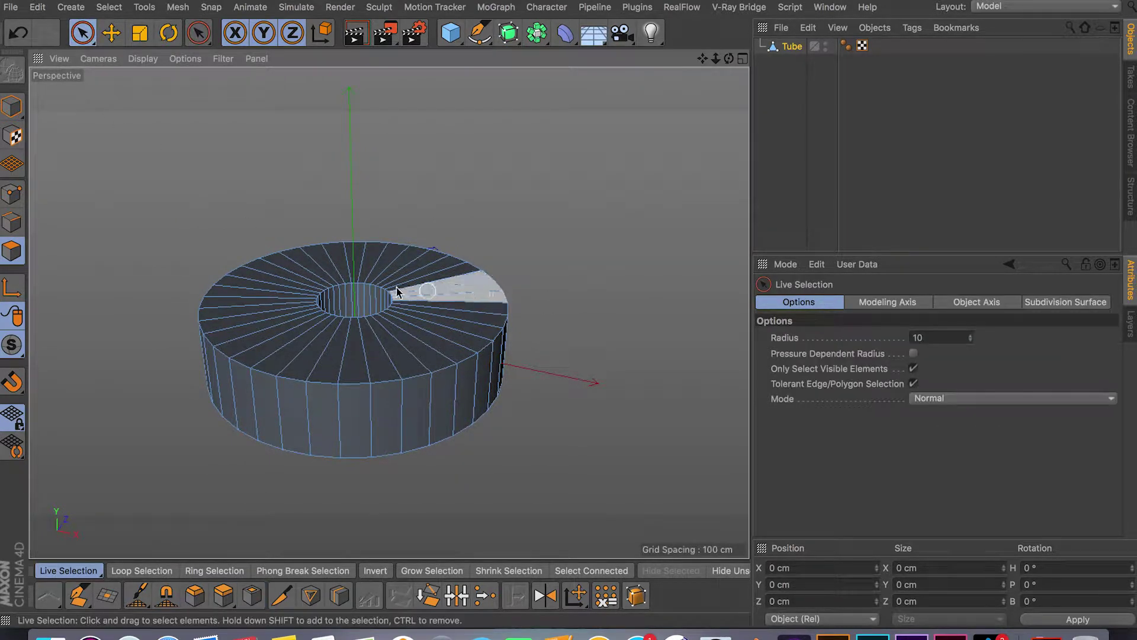
{"action": "left_click", "coordinate": [14, 196]}
{"action": "left_click", "coordinate": [12, 223]}
{"action": "left_click", "coordinate": [10, 252]}
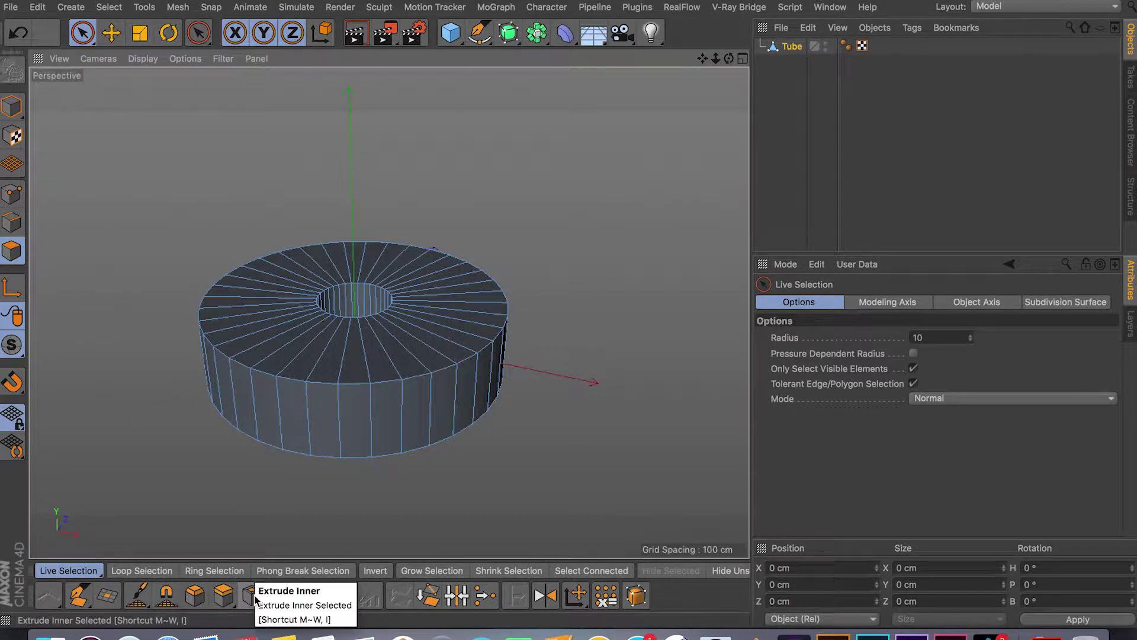
{"action": "key", "text": "m"}
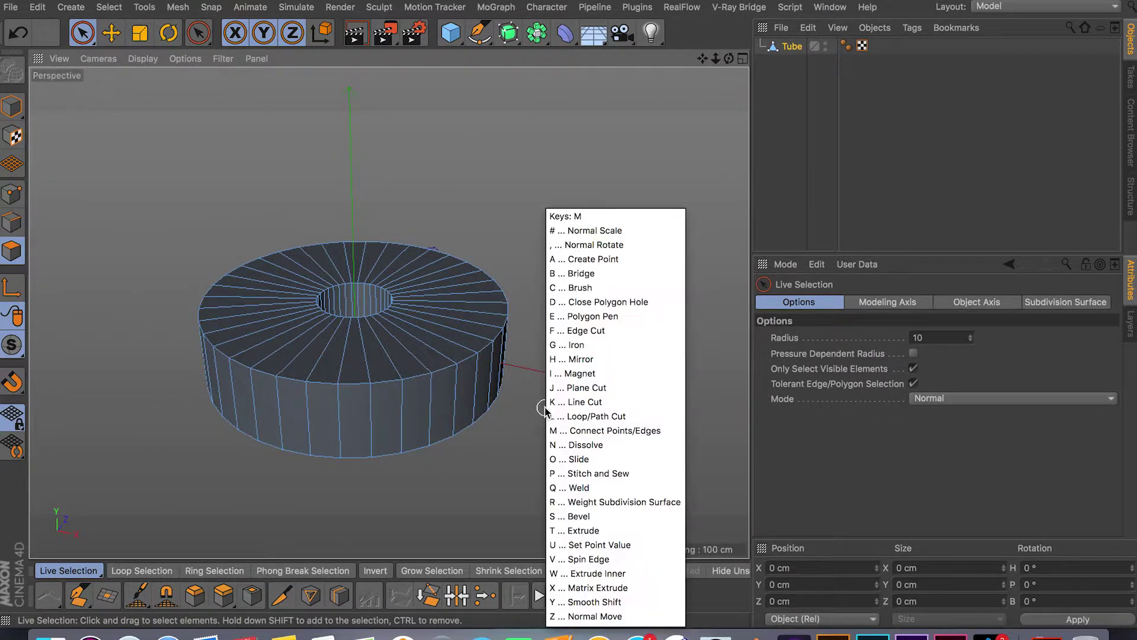
{"action": "key", "text": "Escape"}
{"action": "key", "text": "m"}
{"action": "key", "text": "Escape"}
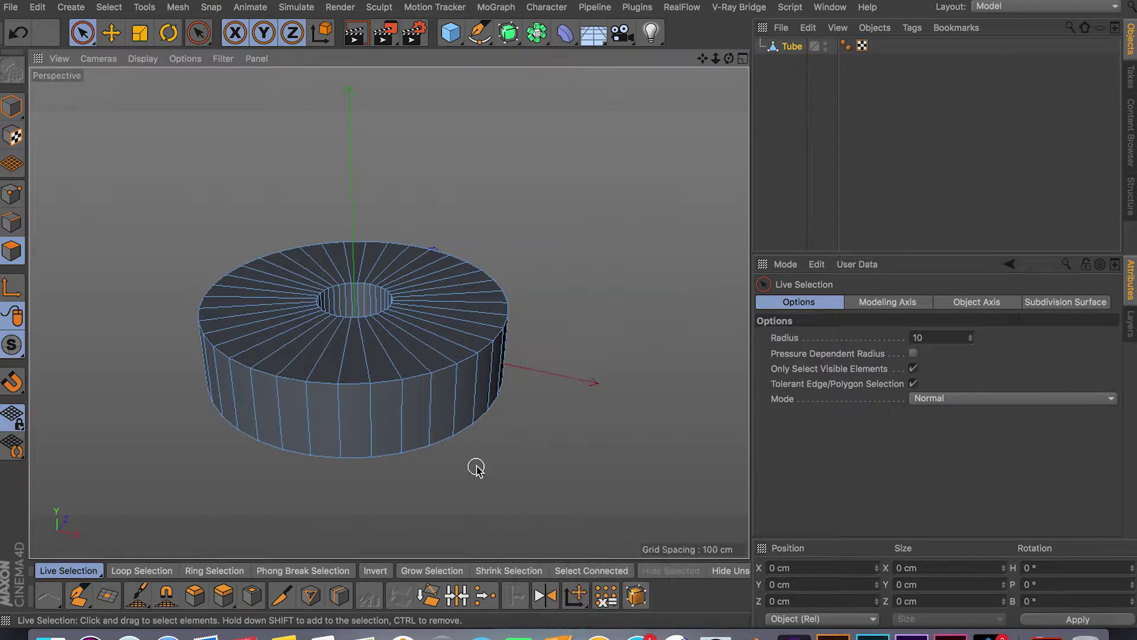
{"action": "left_click", "coordinate": [251, 597]}
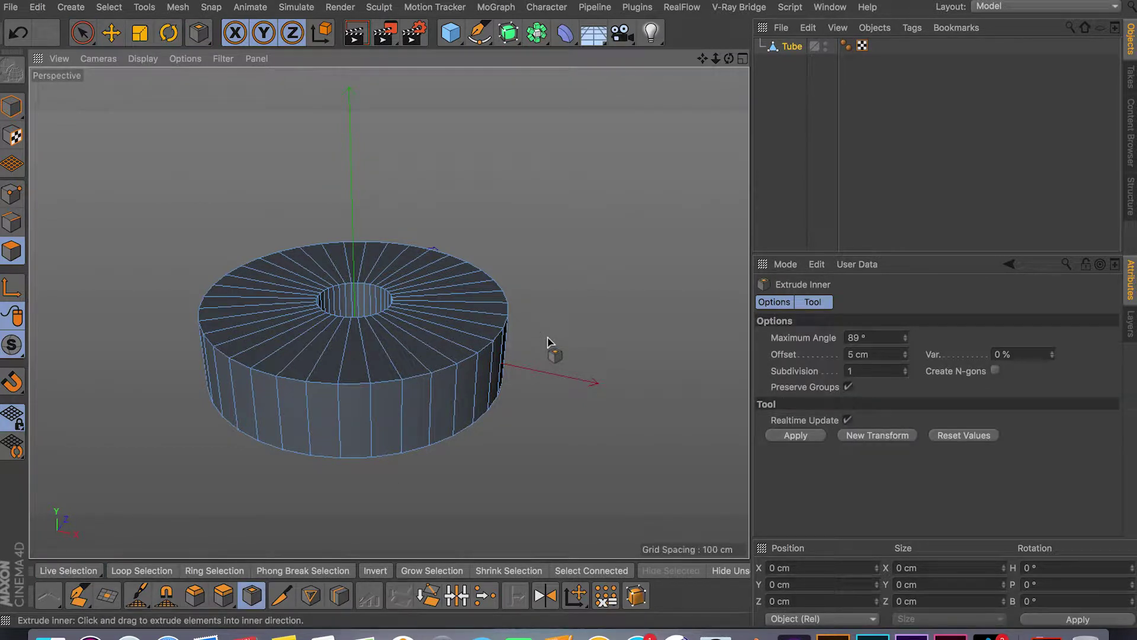
{"action": "key", "text": "d"}
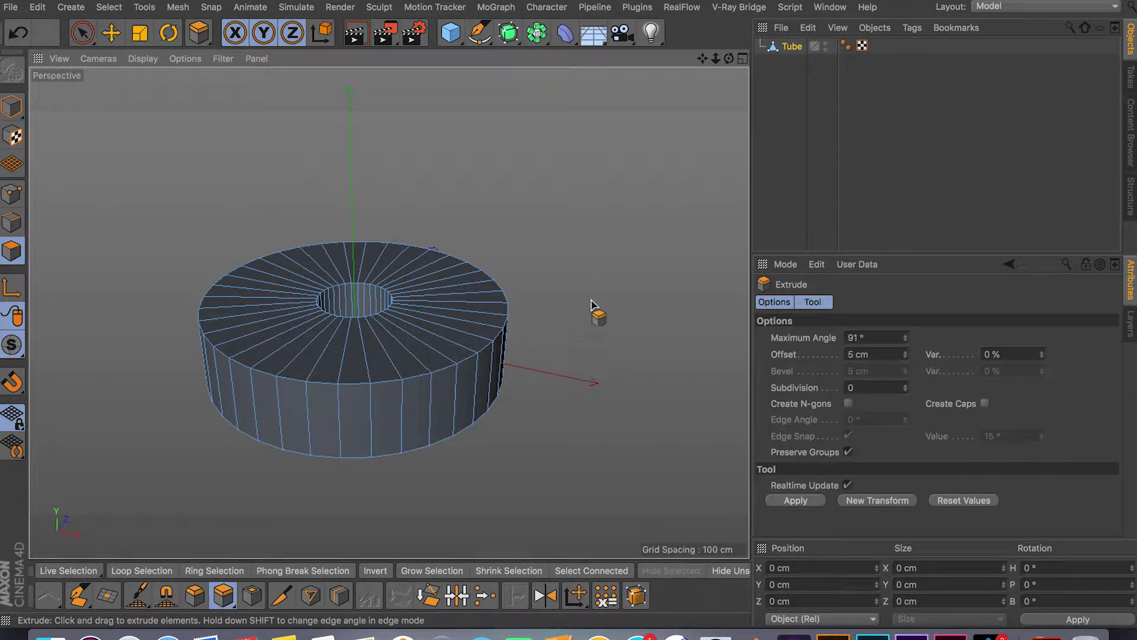
{"action": "key", "text": "i"}
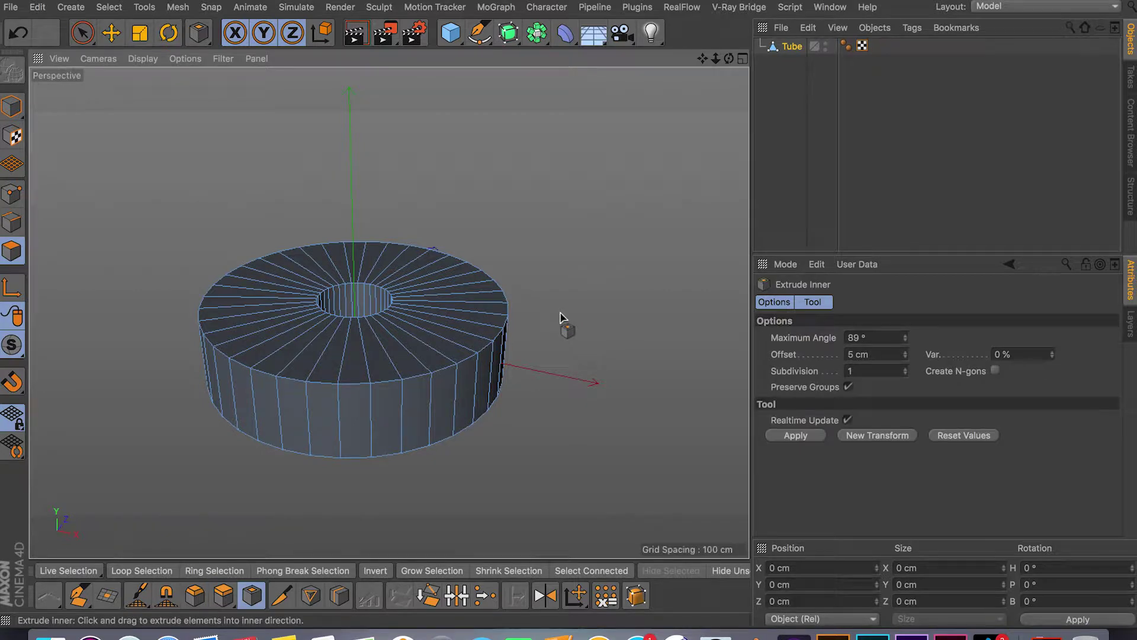
{"action": "left_click", "coordinate": [68, 570]}
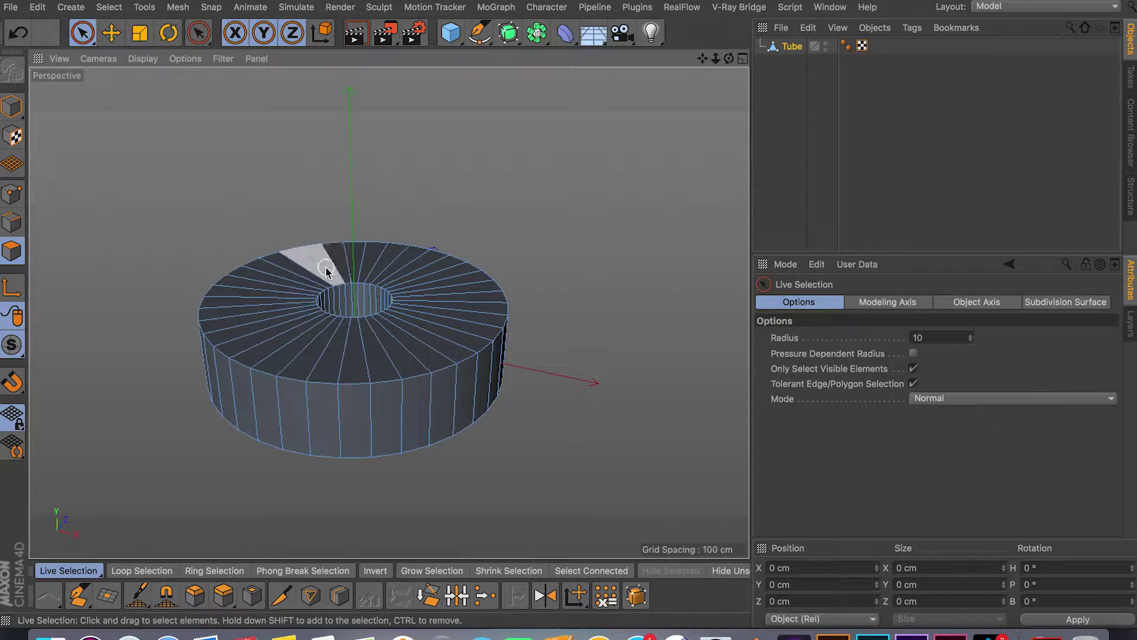
Select all points of the tube with a rectangle selection in point mode.
{"action": "left_click", "coordinate": [14, 195]}
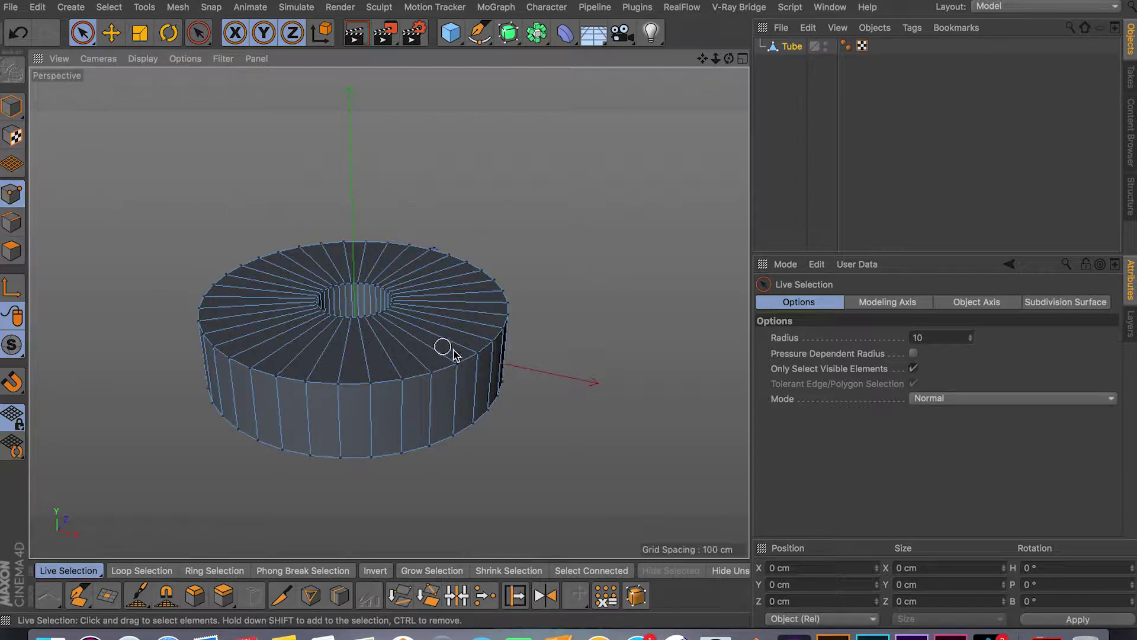
{"action": "left_click_drag", "start_coordinate": [521, 400], "coordinate": [462, 391], "text": "alt"}
{"action": "left_click_drag", "start_coordinate": [83, 33], "coordinate": [151, 81]}
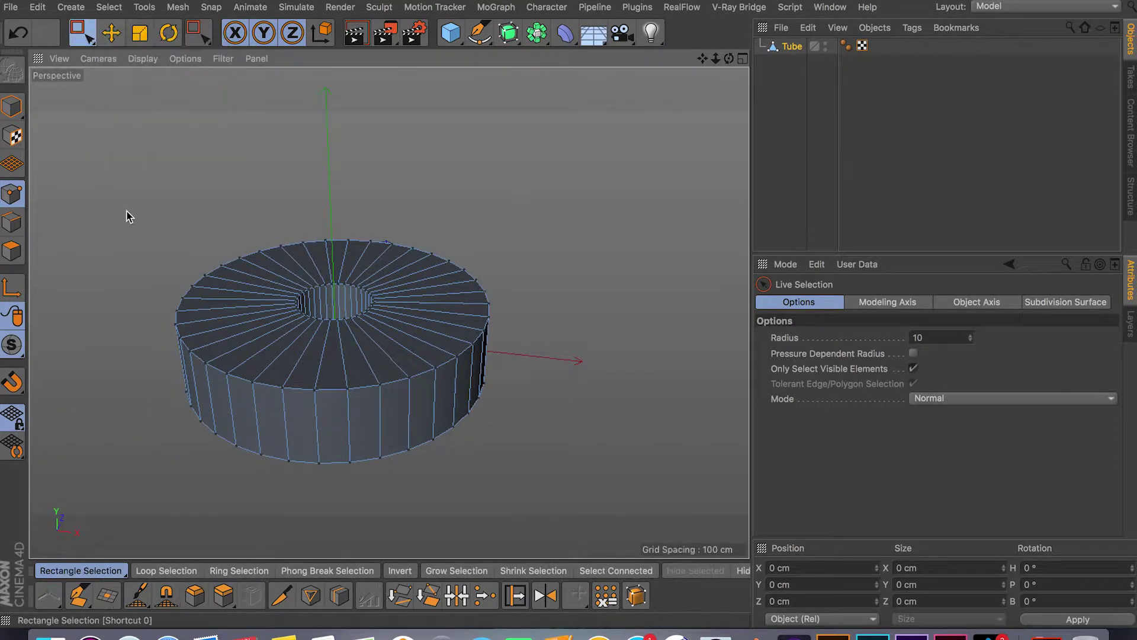
{"action": "left_click_drag", "start_coordinate": [131, 187], "coordinate": [578, 535]}
{"action": "right_click", "coordinate": [545, 449]}
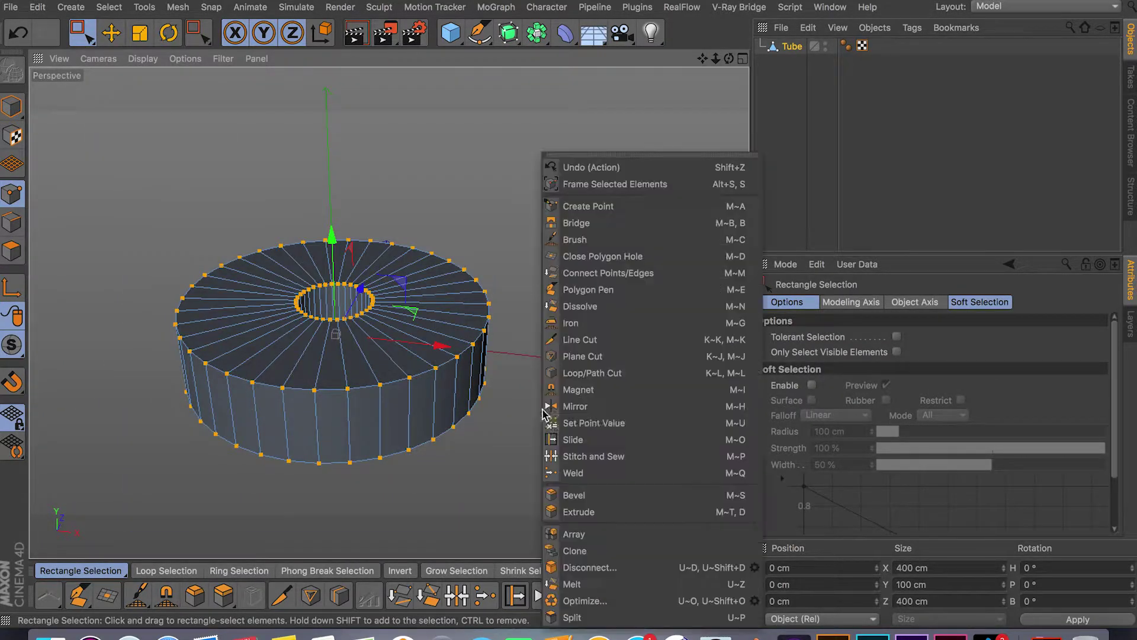
{"action": "key", "text": "Escape"}
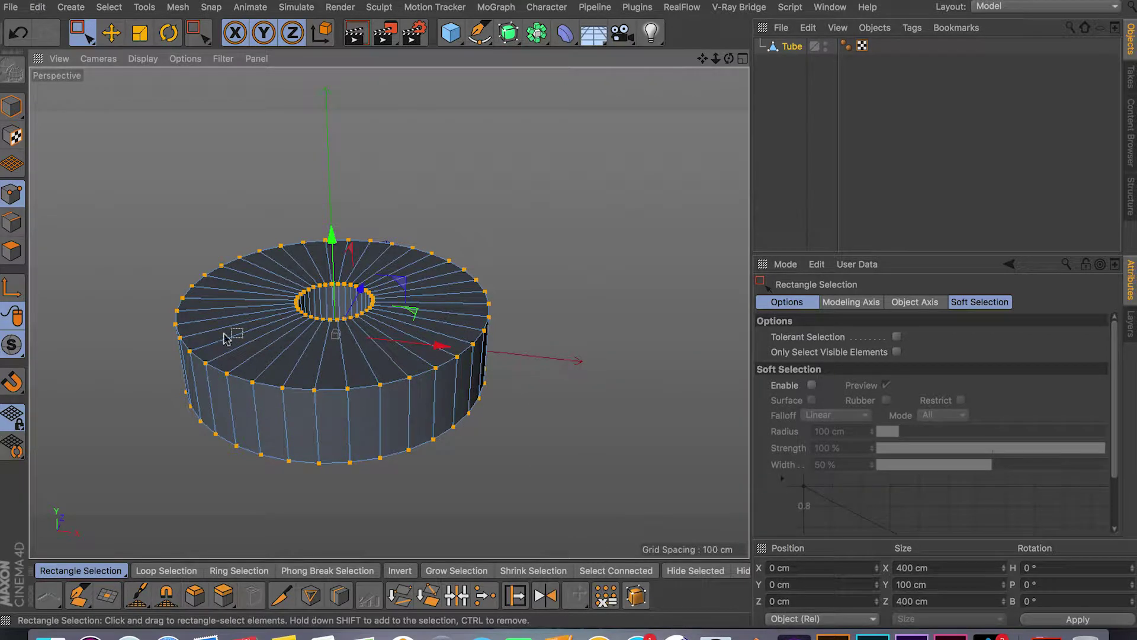
Clear the point selection and select the full ring of polygons on the tube's top face with Live Selection.
{"action": "left_click_drag", "start_coordinate": [82, 33], "coordinate": [151, 51]}
{"action": "left_click", "coordinate": [275, 219]}
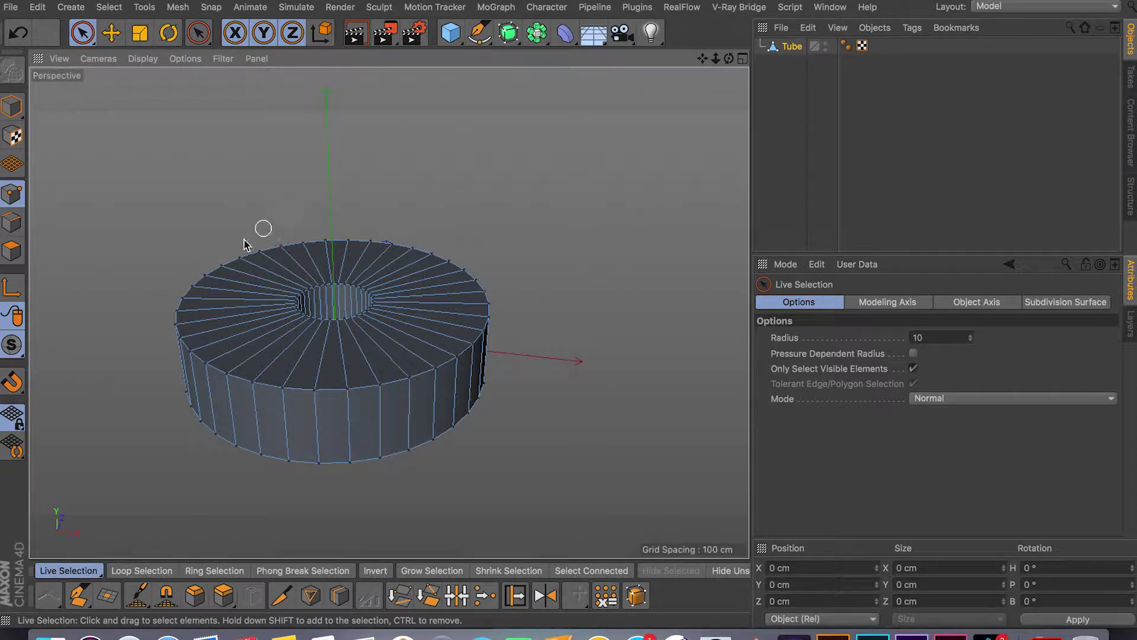
{"action": "left_click", "coordinate": [12, 251]}
{"action": "mouse_move", "coordinate": [184, 299]}
{"action": "left_mouse_down"}
{"action": "mouse_move", "coordinate": [290, 299]}
{"action": "mouse_move", "coordinate": [341, 344]}
{"action": "mouse_move", "coordinate": [413, 299]}
{"action": "mouse_move", "coordinate": [330, 255]}
{"action": "mouse_move", "coordinate": [264, 274]}
{"action": "mouse_move", "coordinate": [317, 255]}
{"action": "mouse_move", "coordinate": [302, 263]}
{"action": "left_mouse_up"}
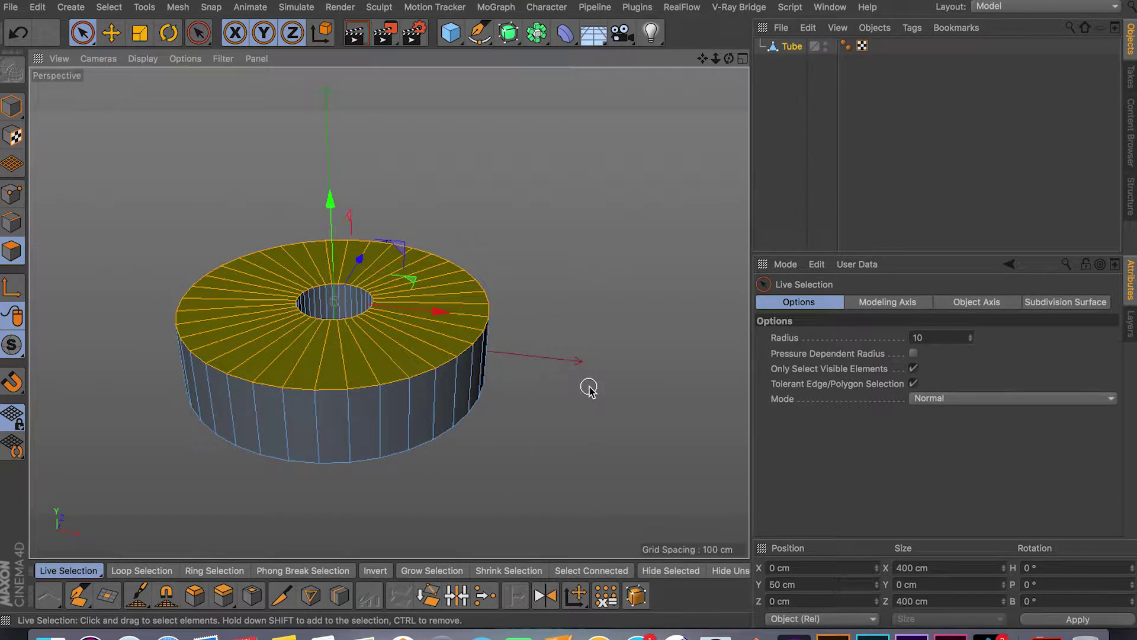
Inset the selected top ring about 33 cm with Extrude Inner and extrude it upward about 93 cm.
{"action": "left_click", "coordinate": [251, 598]}
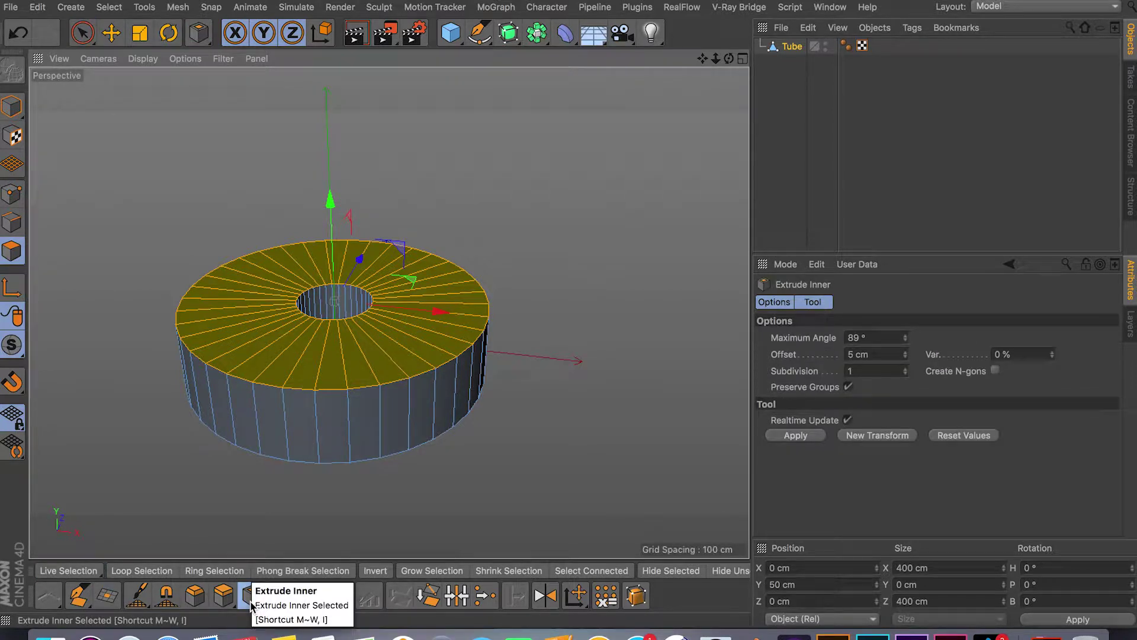
{"action": "left_click_drag", "start_coordinate": [411, 356], "coordinate": [393, 337]}
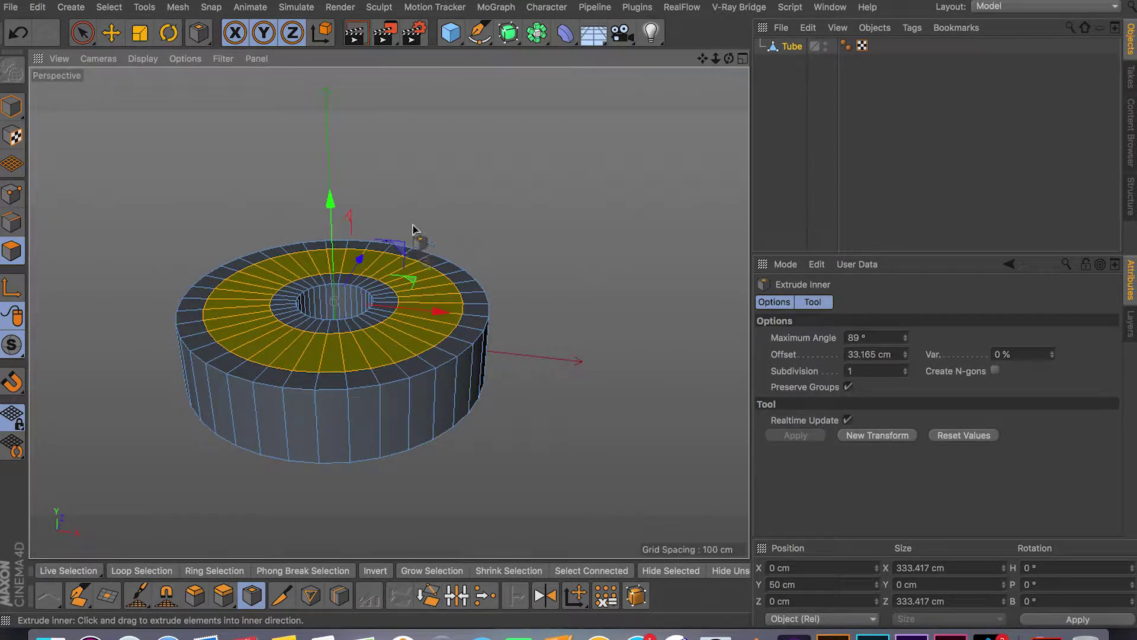
{"action": "left_click_drag", "start_coordinate": [334, 212], "coordinate": [344, 148]}
{"action": "mouse_move", "coordinate": [573, 391]}
{"action": "left_mouse_down", "text": "alt"}
{"action": "mouse_move", "coordinate": [553, 452]}
{"action": "mouse_move", "coordinate": [578, 261]}
{"action": "mouse_move", "coordinate": [647, 241]}
{"action": "mouse_move", "coordinate": [503, 509]}
{"action": "mouse_move", "coordinate": [506, 456]}
{"action": "mouse_move", "coordinate": [479, 462]}
{"action": "mouse_move", "coordinate": [592, 338]}
{"action": "mouse_move", "coordinate": [578, 373]}
{"action": "mouse_move", "coordinate": [553, 386]}
{"action": "left_mouse_up", "text": "alt"}
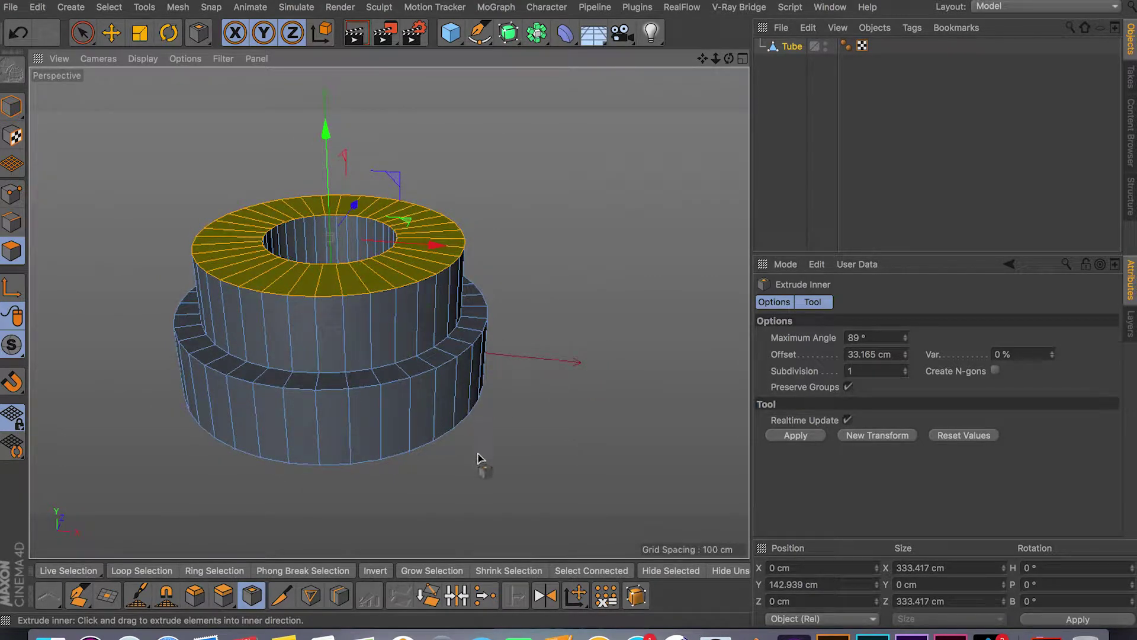
Add a Subdivision Surface object and make the Tube its child.
{"action": "left_click_drag", "start_coordinate": [480, 459], "coordinate": [563, 292], "text": "alt"}
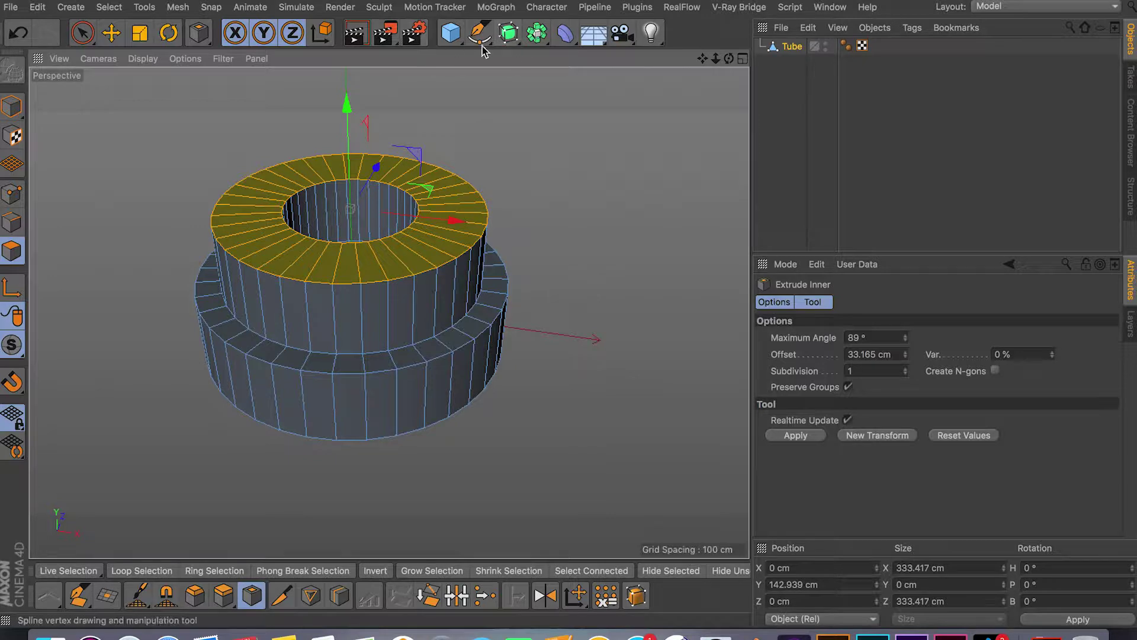
{"action": "left_click", "coordinate": [509, 32]}
{"action": "left_click", "coordinate": [583, 51]}
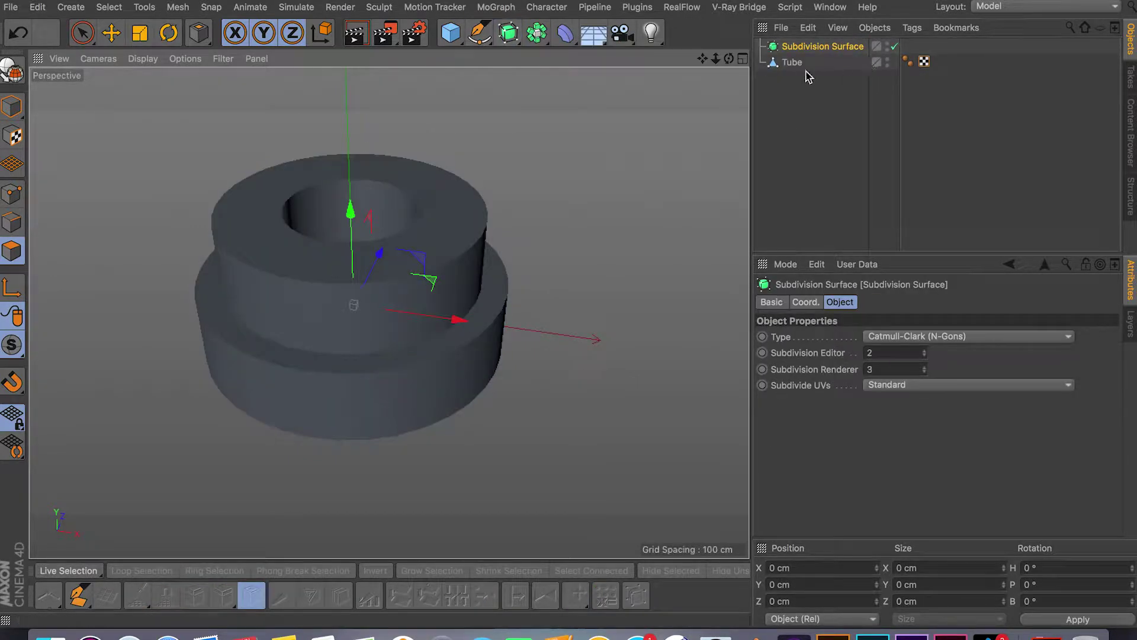
{"action": "left_click_drag", "start_coordinate": [797, 62], "coordinate": [817, 47]}
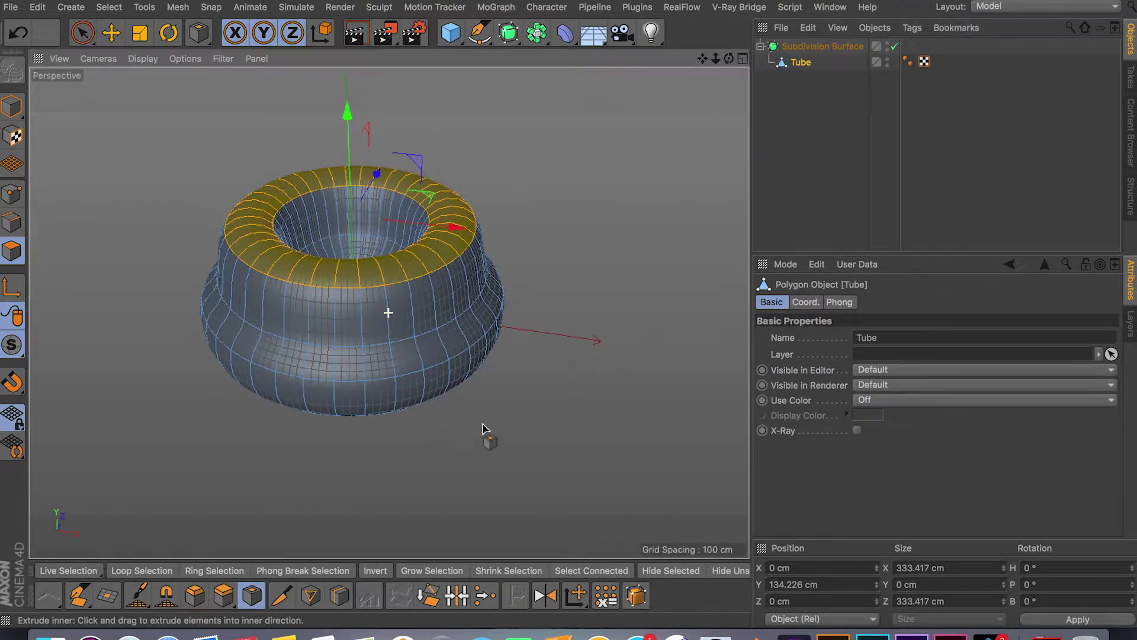
Toggle the Subdivision Surface on and off to compare the smoothed and original tube, leaving it disabled.
{"action": "left_click_drag", "start_coordinate": [482, 428], "coordinate": [583, 396], "text": "alt"}
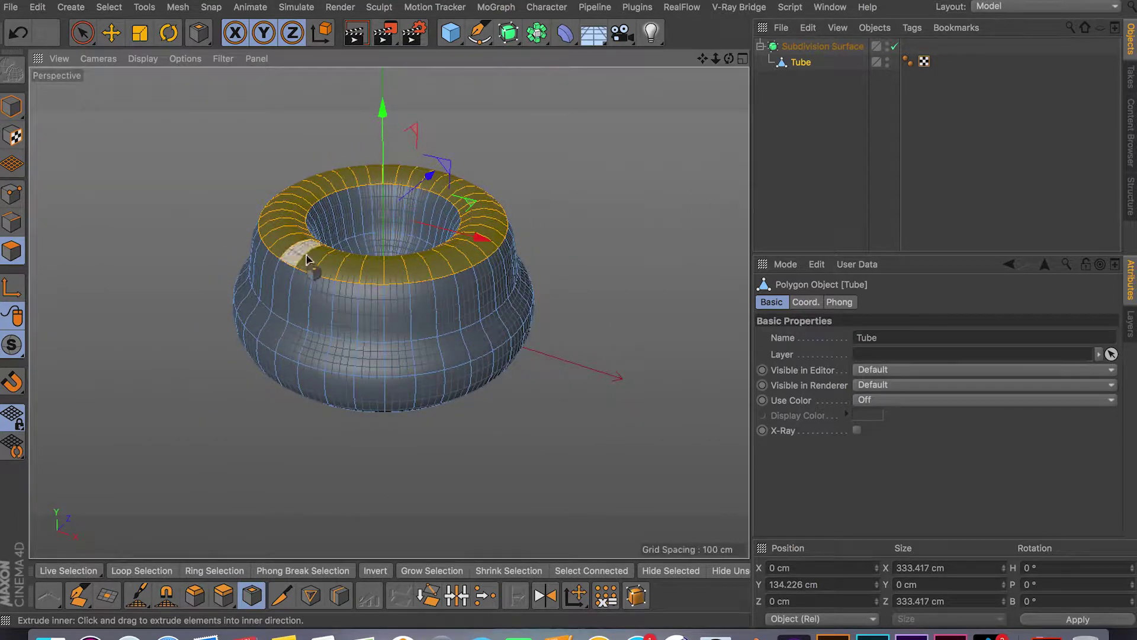
{"action": "left_click", "coordinate": [894, 46]}
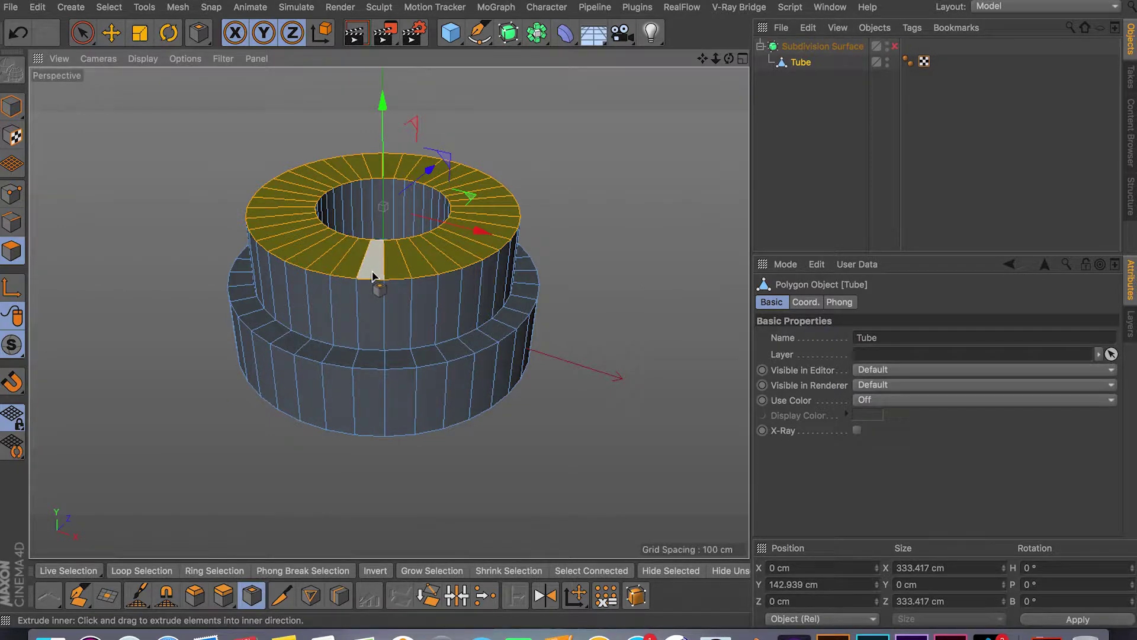
{"action": "key", "text": "q"}
{"action": "key", "text": "q"}
{"action": "key", "text": "q"}
{"action": "key", "text": "q"}
{"action": "key", "text": "q"}
{"action": "left_click", "coordinate": [894, 47]}
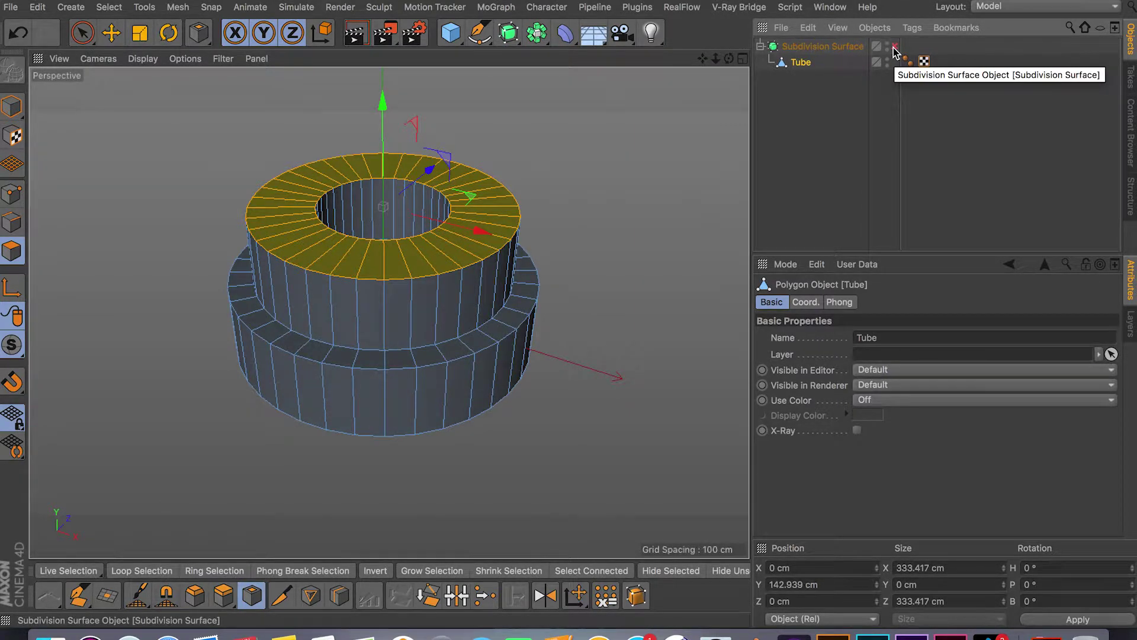
{"action": "left_click", "coordinate": [895, 46]}
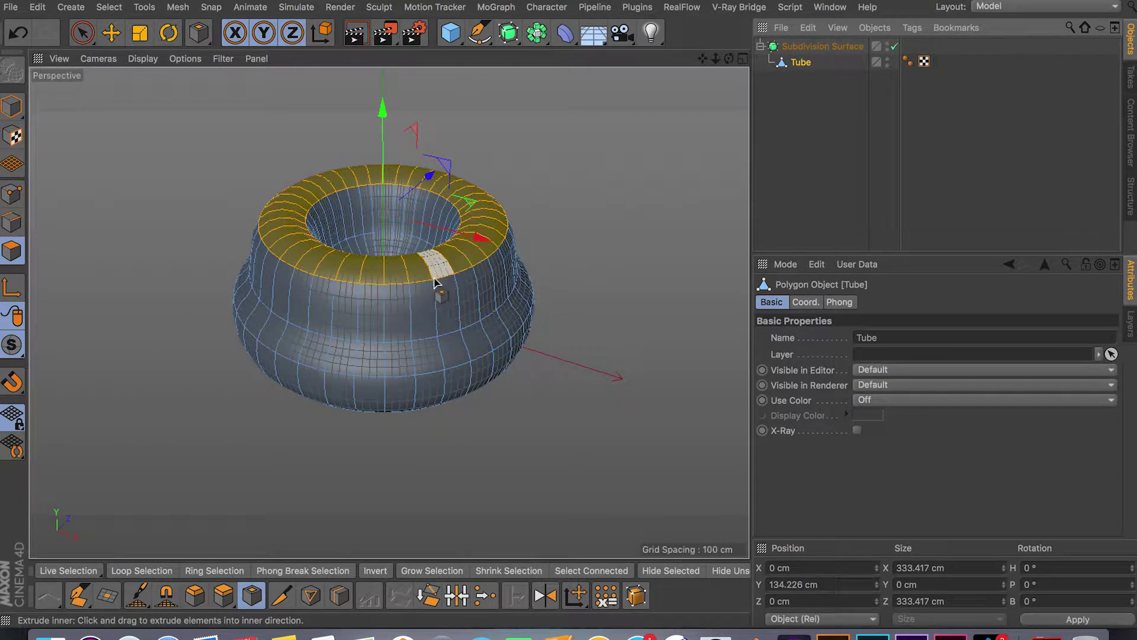
{"action": "left_click", "coordinate": [894, 46]}
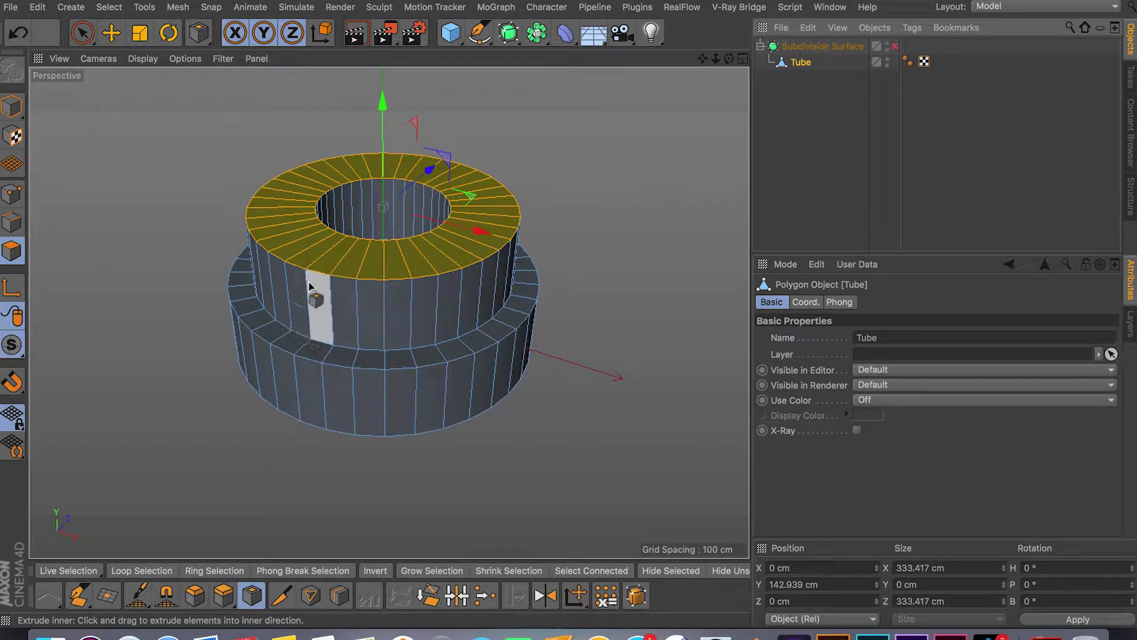
{"action": "key", "text": "q"}
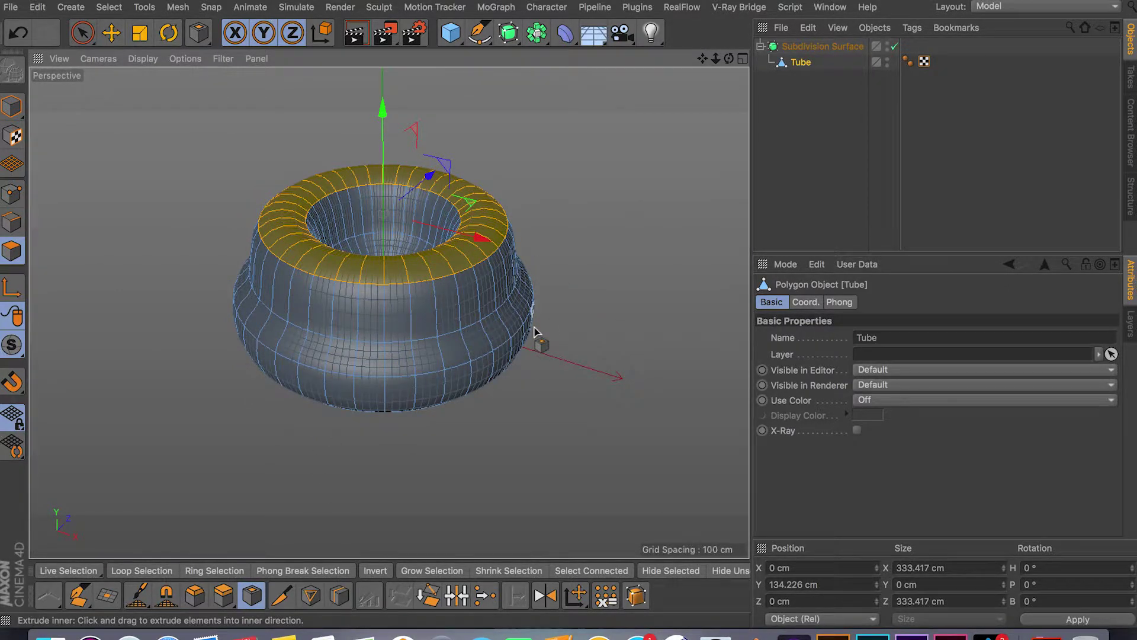
{"action": "key", "text": "q"}
Inset the selected top ring of the raised section about 5.9 cm with Extrude Inner.
{"action": "left_click", "coordinate": [251, 596]}
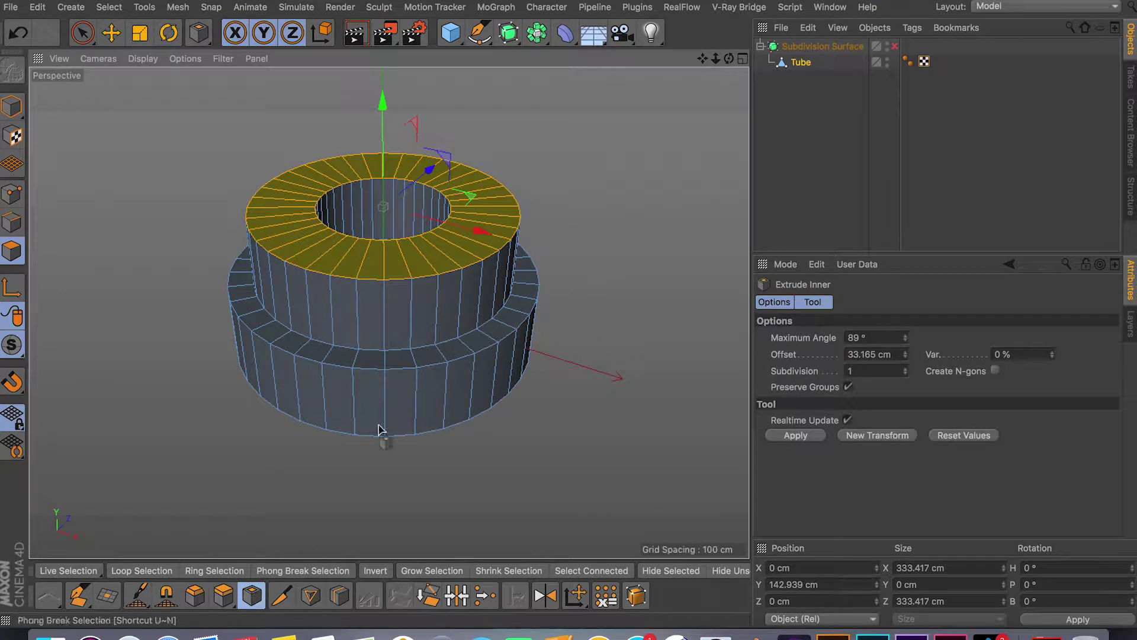
{"action": "left_click_drag", "start_coordinate": [411, 246], "coordinate": [422, 246]}
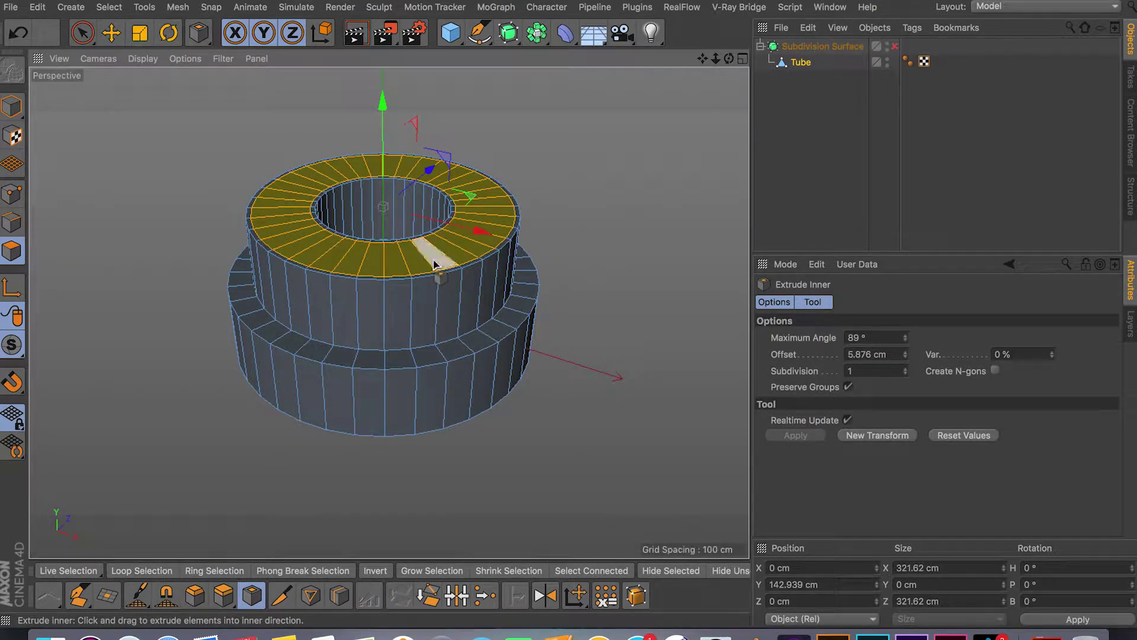
Deselect the top faces, enable the Subdivision Surface to examine the smoothed tube's edges from several angles, and disable it again.
{"action": "left_click", "coordinate": [801, 61]}
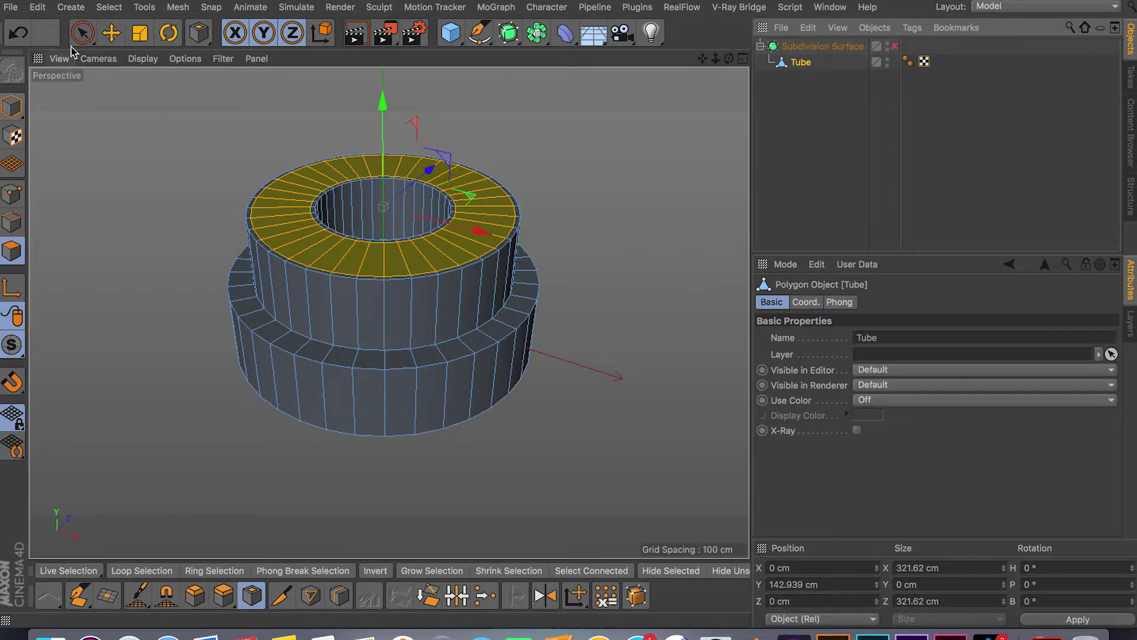
{"action": "left_click", "coordinate": [83, 32]}
{"action": "left_click", "coordinate": [112, 195]}
{"action": "left_click", "coordinate": [894, 46]}
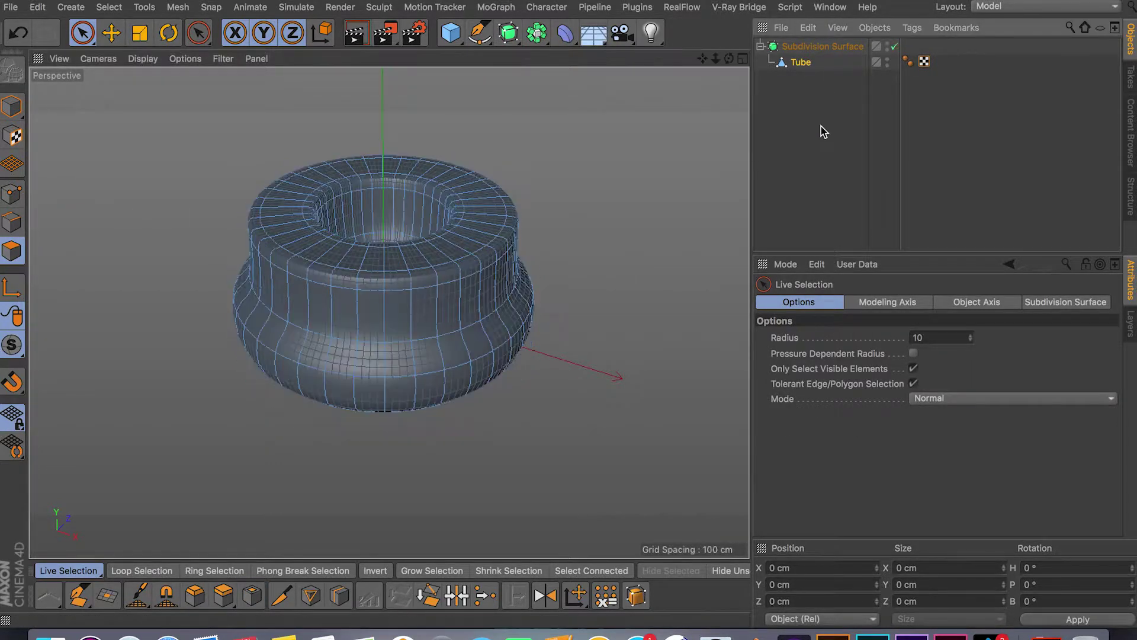
{"action": "scroll", "coordinate": [373, 255], "scroll_direction": "up", "scroll_amount": 5}
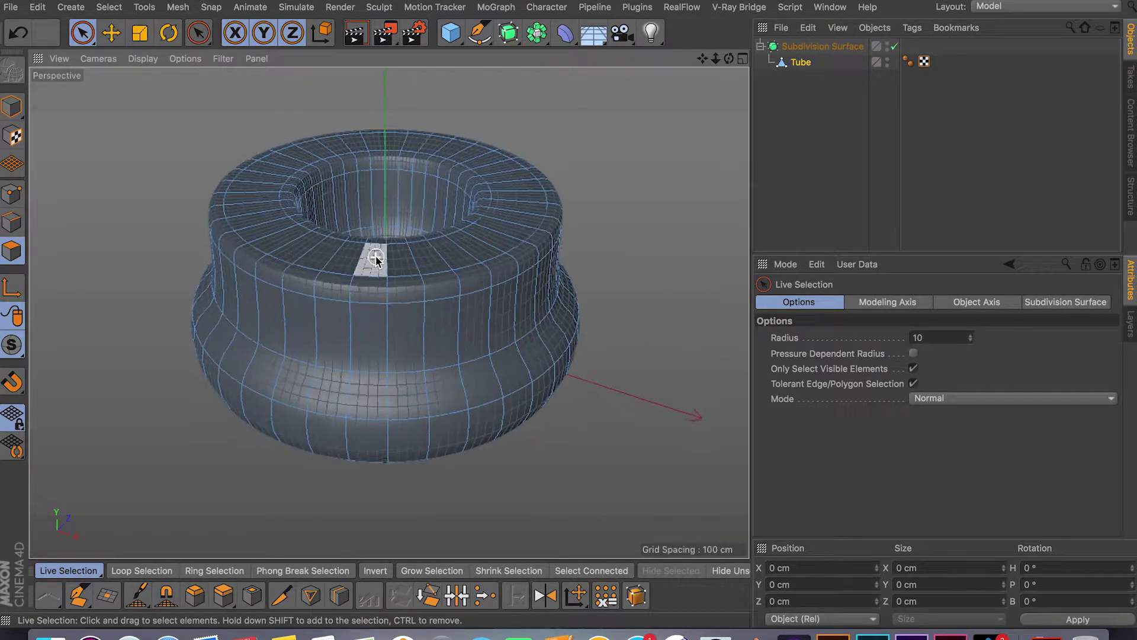
{"action": "scroll", "coordinate": [639, 299], "scroll_direction": "down", "scroll_amount": 3}
{"action": "left_click_drag", "start_coordinate": [640, 300], "coordinate": [571, 474], "text": "alt"}
{"action": "scroll", "coordinate": [579, 456], "scroll_direction": "up", "scroll_amount": 4}
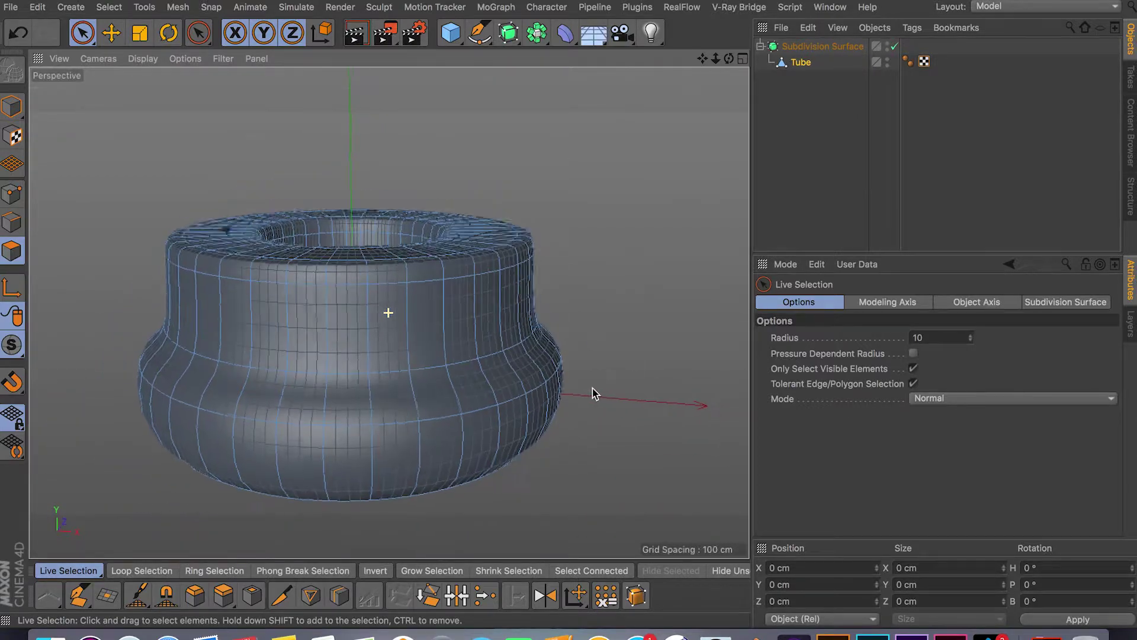
{"action": "left_click_drag", "start_coordinate": [533, 465], "coordinate": [643, 409], "text": "alt"}
{"action": "key", "text": "q"}
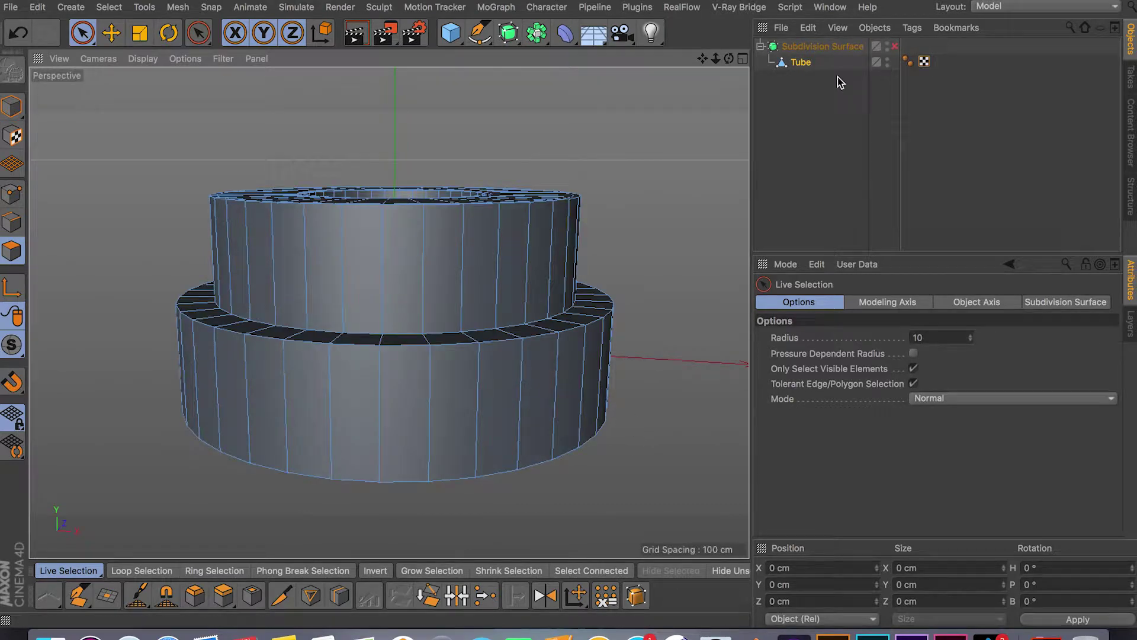
Loop-select the outer side faces of the base section and inset them about 6 cm with Extrude Inner.
{"action": "left_click", "coordinate": [533, 432]}
{"action": "left_click", "coordinate": [586, 412]}
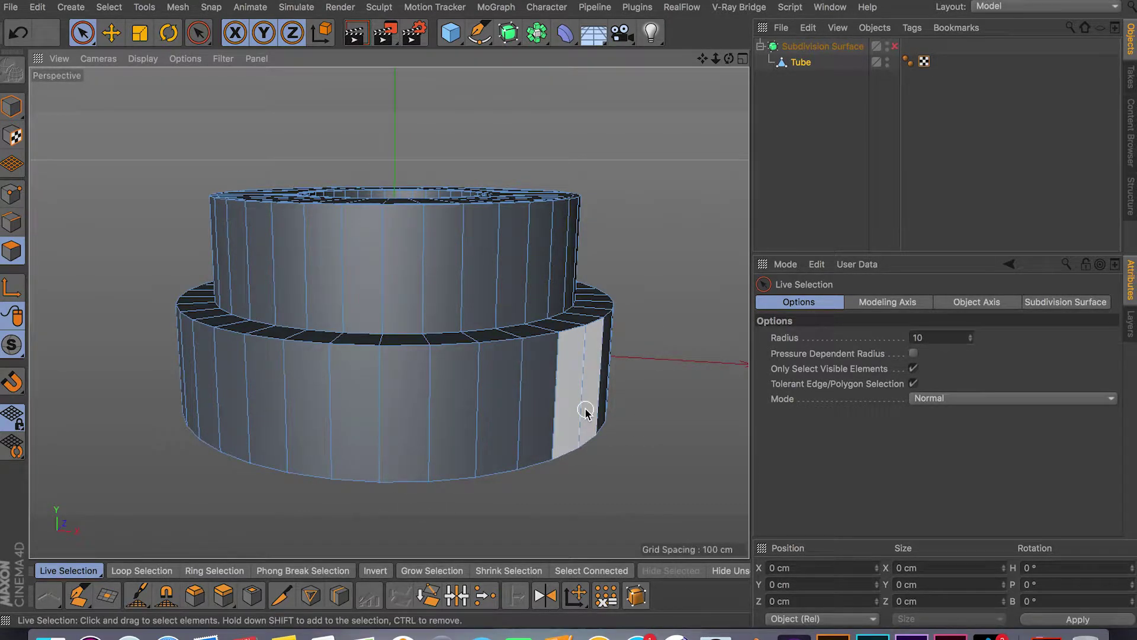
{"action": "key", "text": "u"}
{"action": "key", "text": "l"}
{"action": "left_click", "coordinate": [497, 405]}
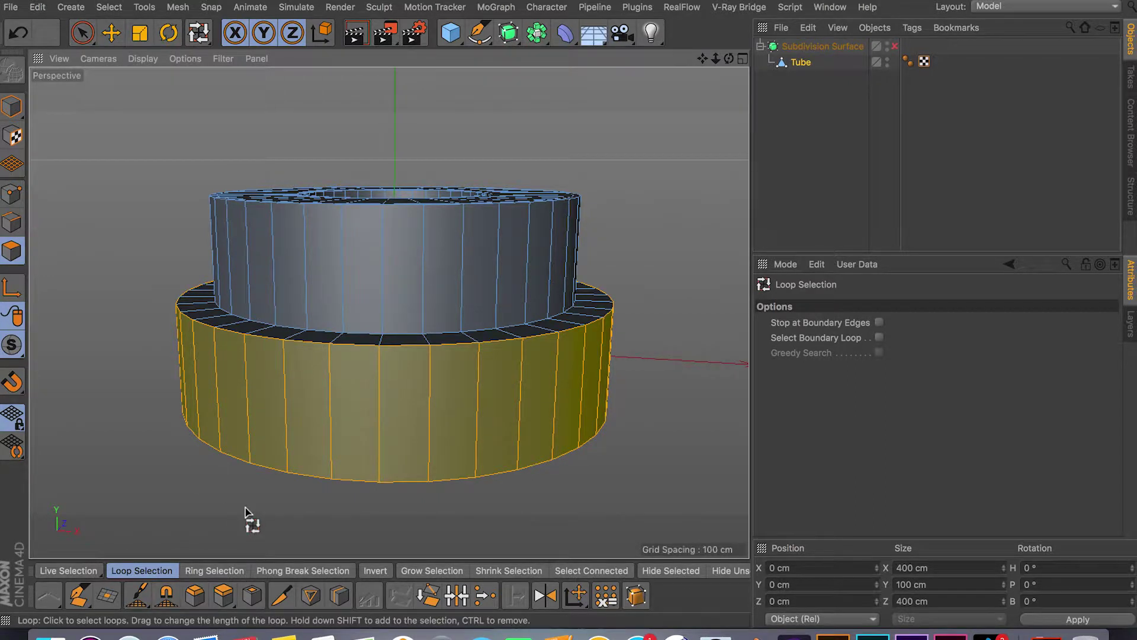
{"action": "key", "text": "i"}
{"action": "left_click_drag", "start_coordinate": [437, 446], "coordinate": [443, 444]}
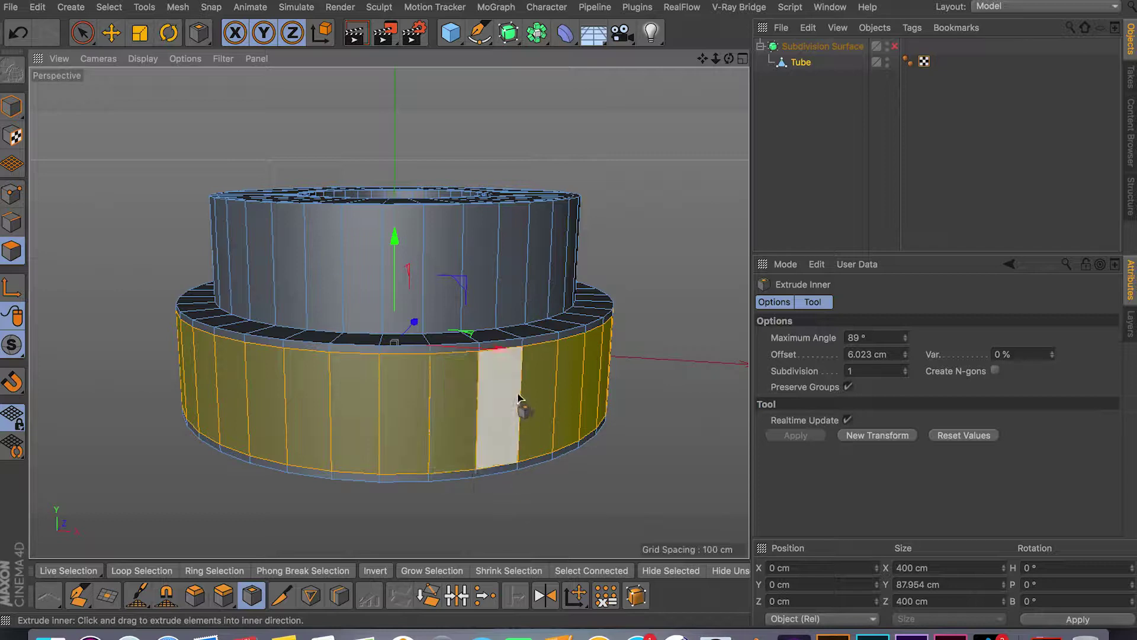
Toggle the Subdivision Surface on and off to examine how the inset base section holds its shape.
{"action": "left_click", "coordinate": [804, 63]}
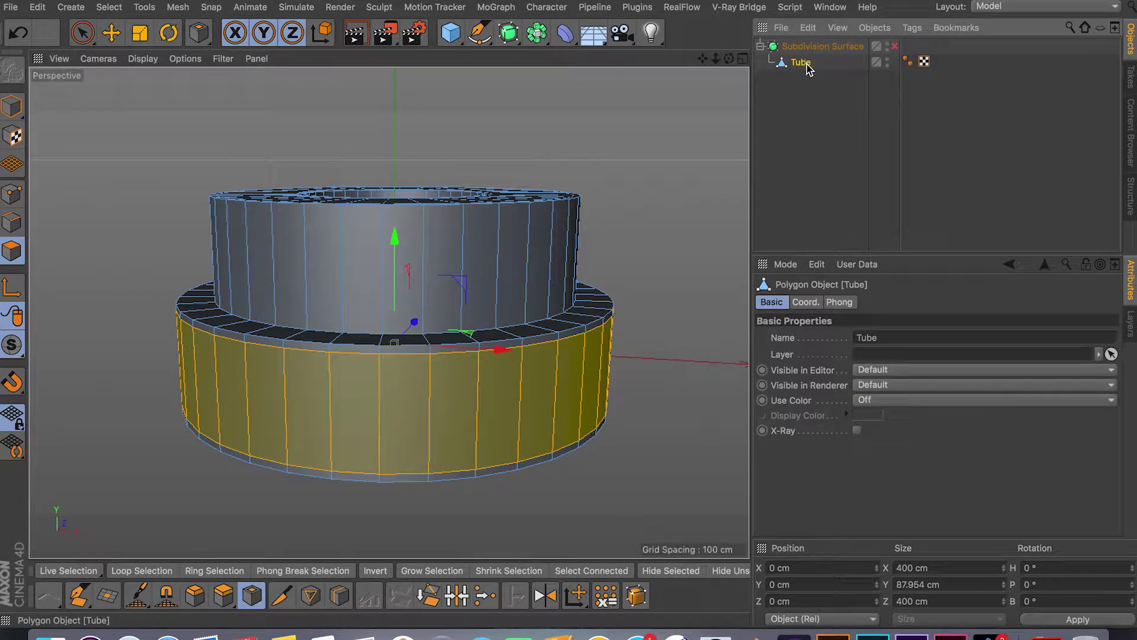
{"action": "key", "text": "q"}
{"action": "left_click_drag", "start_coordinate": [630, 343], "coordinate": [583, 252], "text": "alt"}
{"action": "key", "text": "q"}
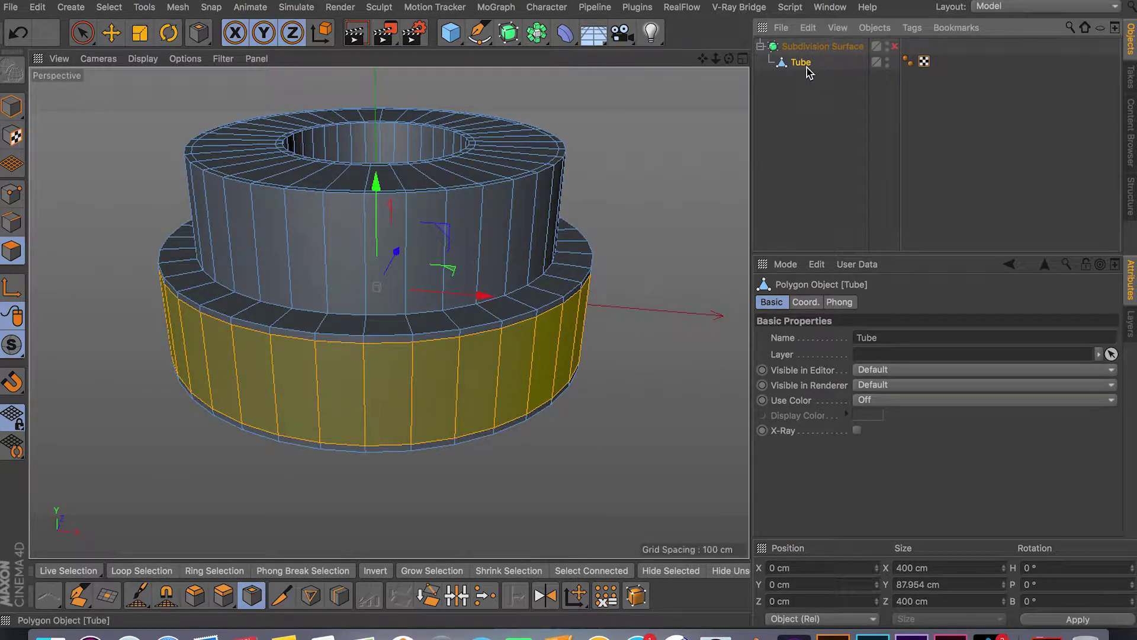
Inset the base's selected side faces about 14.3 cm and scale the band inward to about 346 cm across to form a groove.
{"action": "key", "text": "i"}
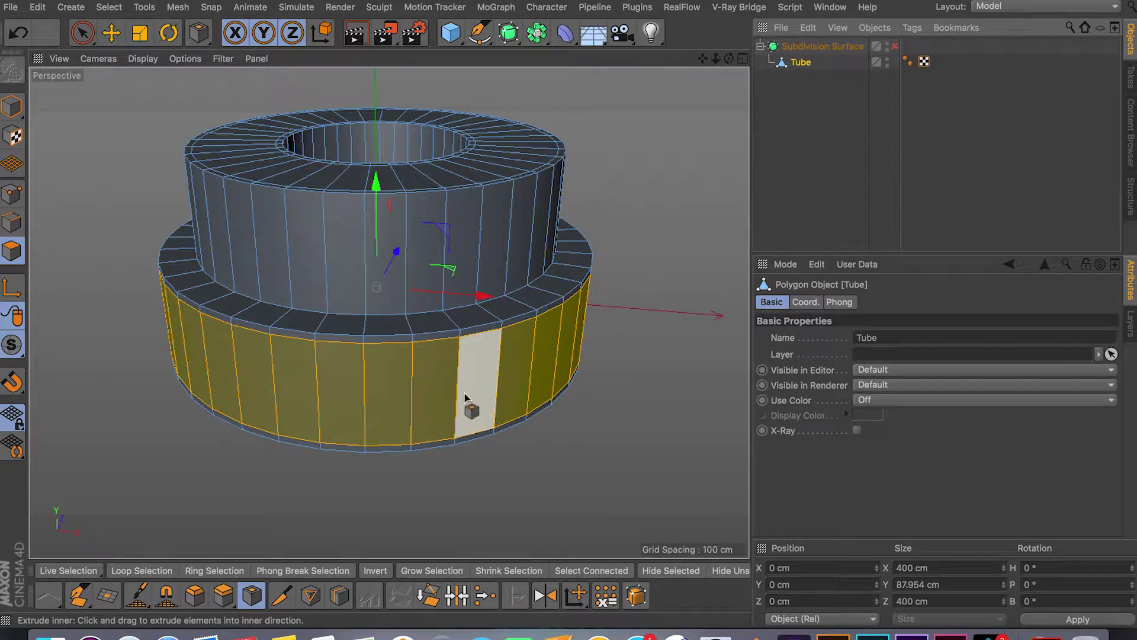
{"action": "left_click_drag", "start_coordinate": [464, 396], "coordinate": [509, 397]}
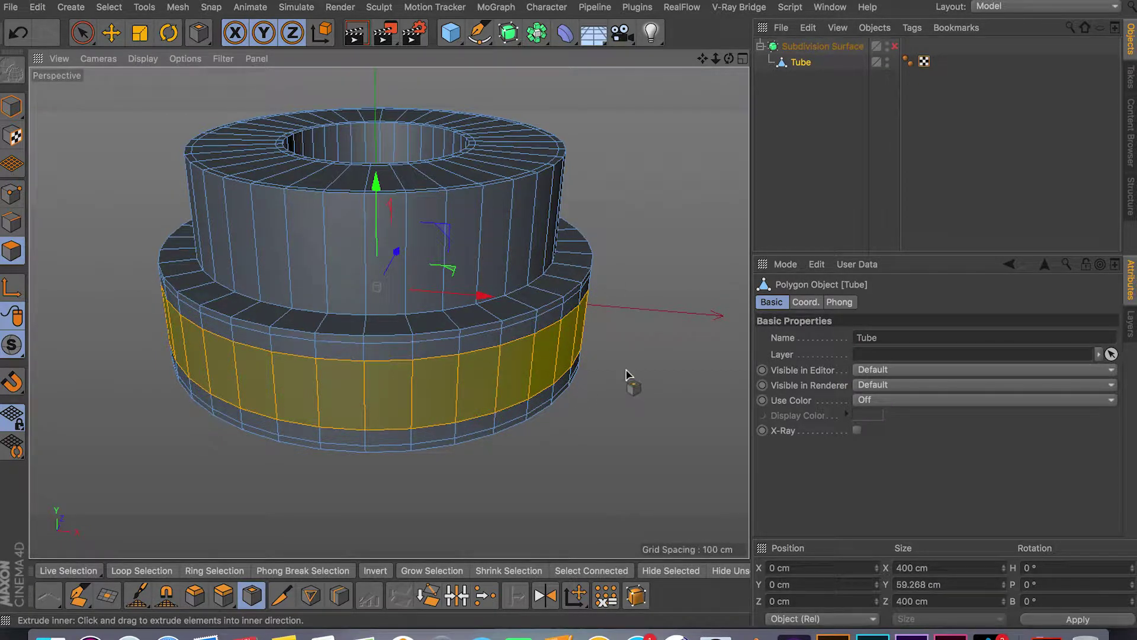
{"action": "key", "text": "t"}
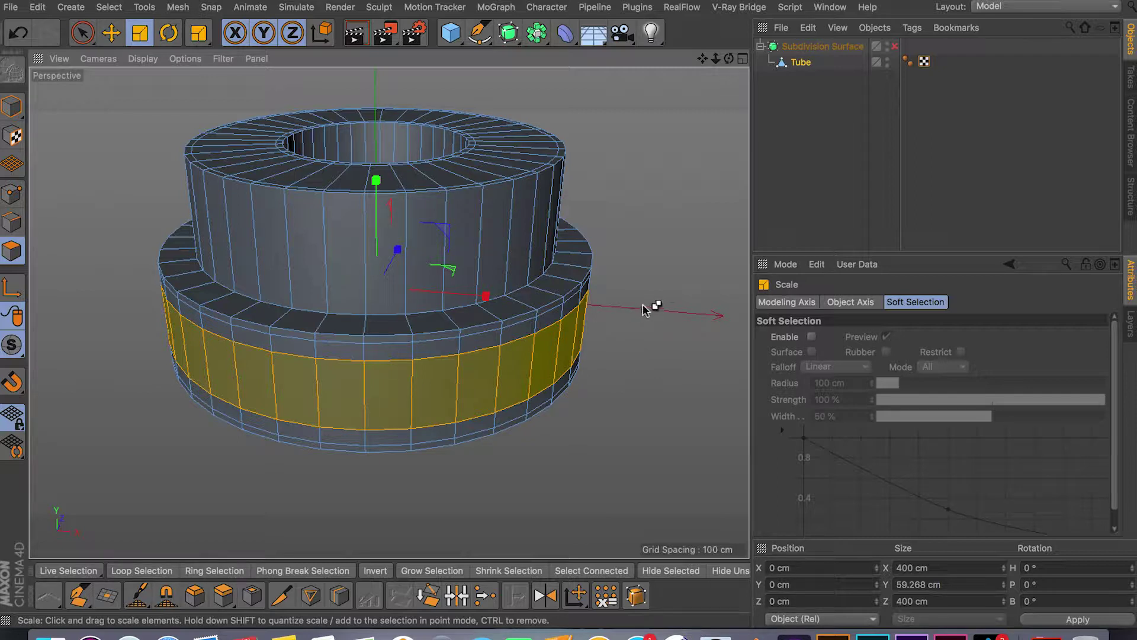
{"action": "left_click_drag", "start_coordinate": [662, 309], "coordinate": [579, 323]}
{"action": "left_click_drag", "start_coordinate": [626, 356], "coordinate": [615, 415], "text": "alt"}
{"action": "mouse_move", "coordinate": [104, 628]}
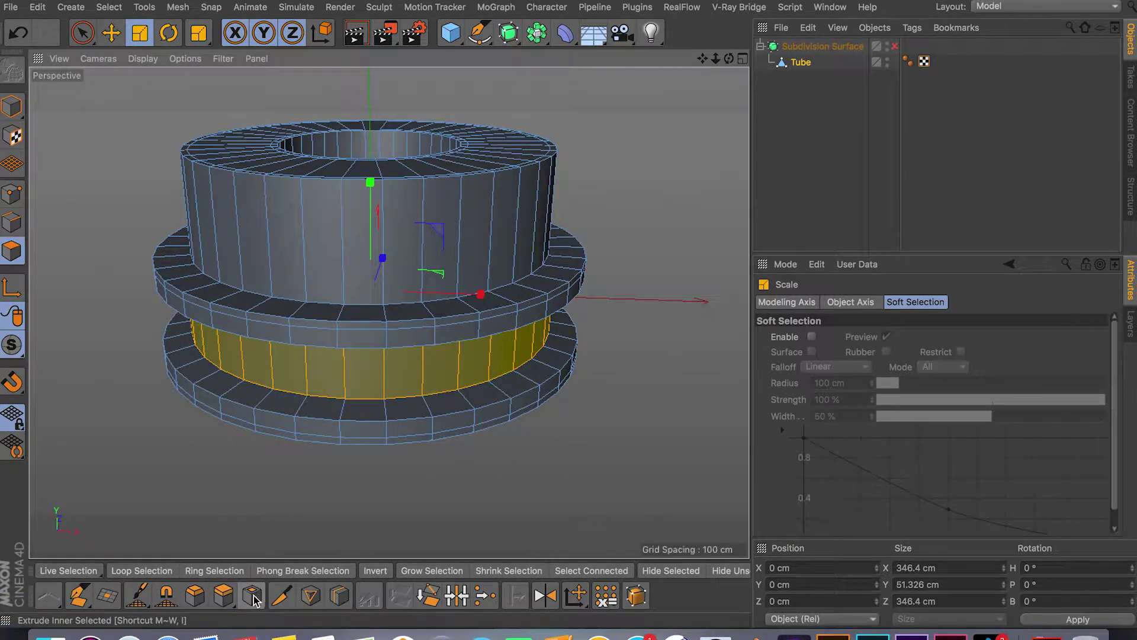
{"action": "left_click", "coordinate": [223, 595]}
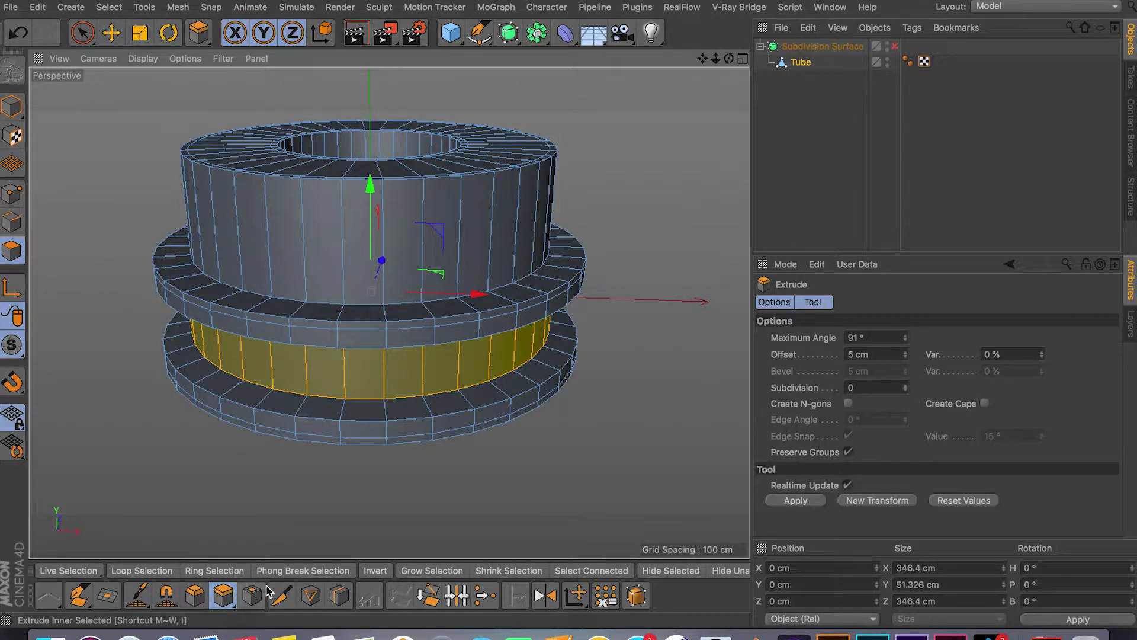
{"action": "left_click", "coordinate": [252, 596]}
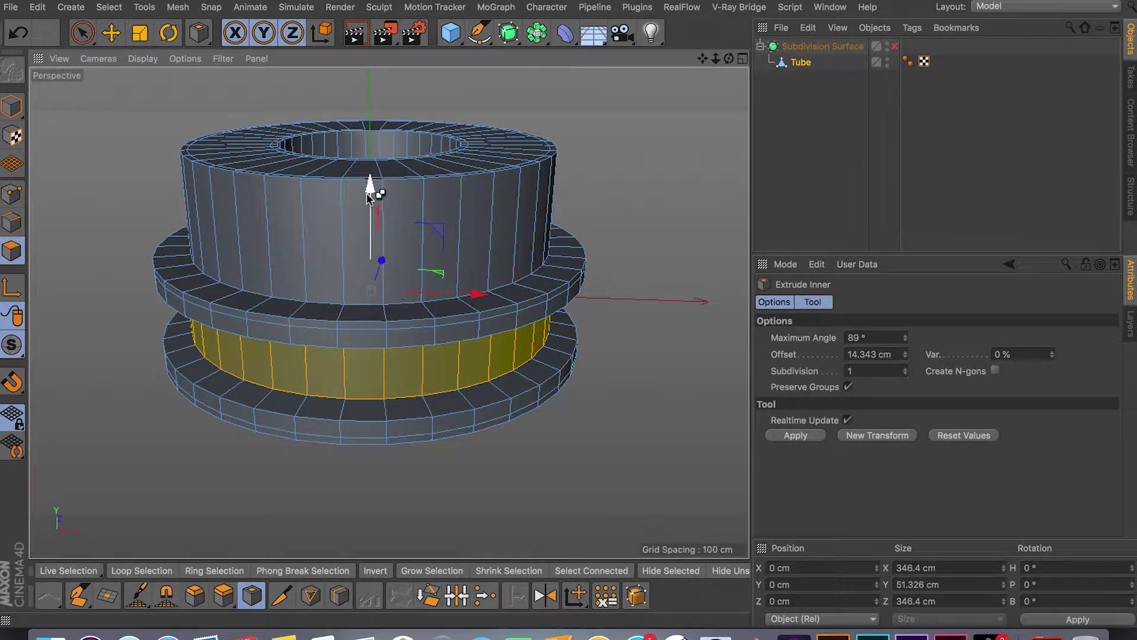
{"action": "left_click_drag", "start_coordinate": [369, 195], "coordinate": [355, 330]}
{"action": "key", "text": "super+z"}
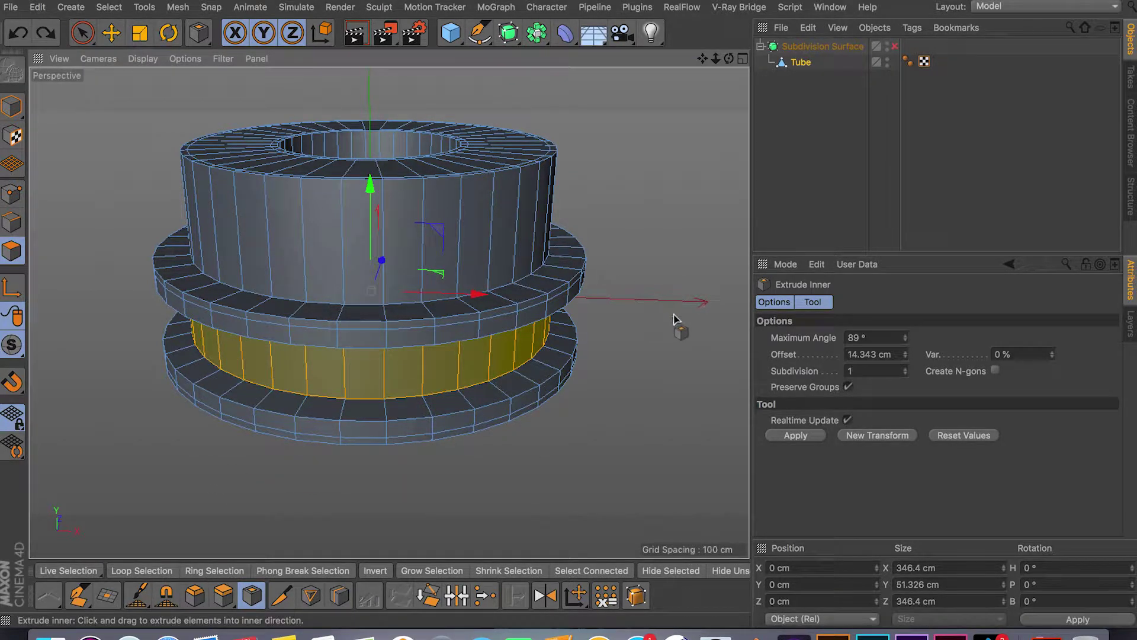
Loop-select the top ring faces, inset them about 13.6 cm with Extrude Inner, and lower them about 21 cm to form a recess.
{"action": "left_click_drag", "start_coordinate": [673, 320], "coordinate": [595, 236], "text": "alt"}
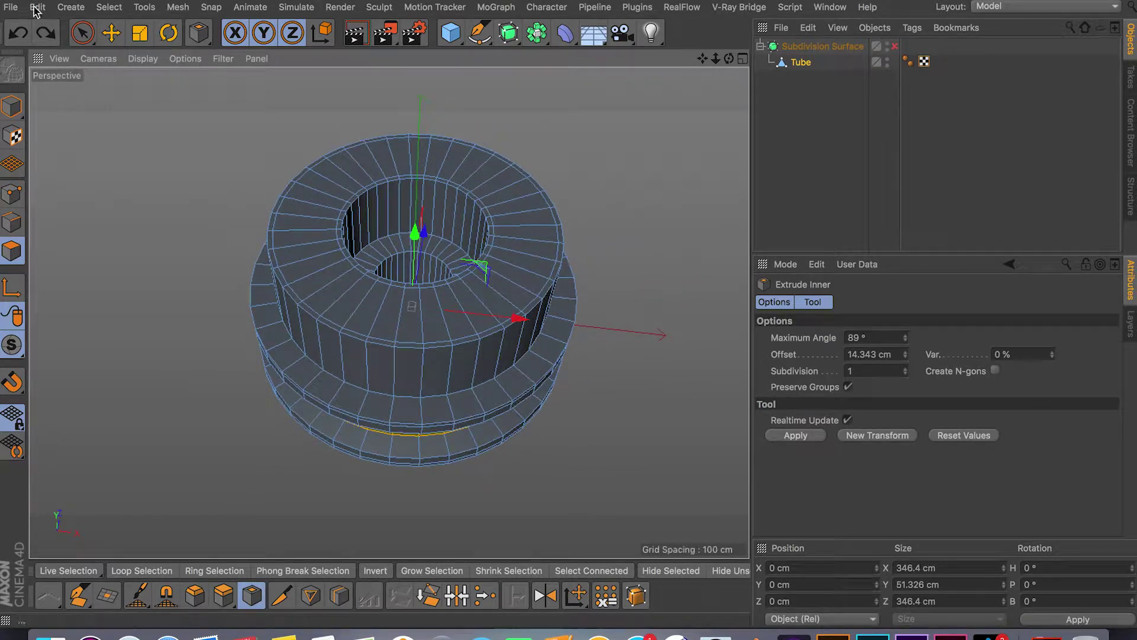
{"action": "left_click", "coordinate": [88, 43]}
{"action": "left_click_drag", "start_coordinate": [178, 228], "coordinate": [211, 328], "text": "alt"}
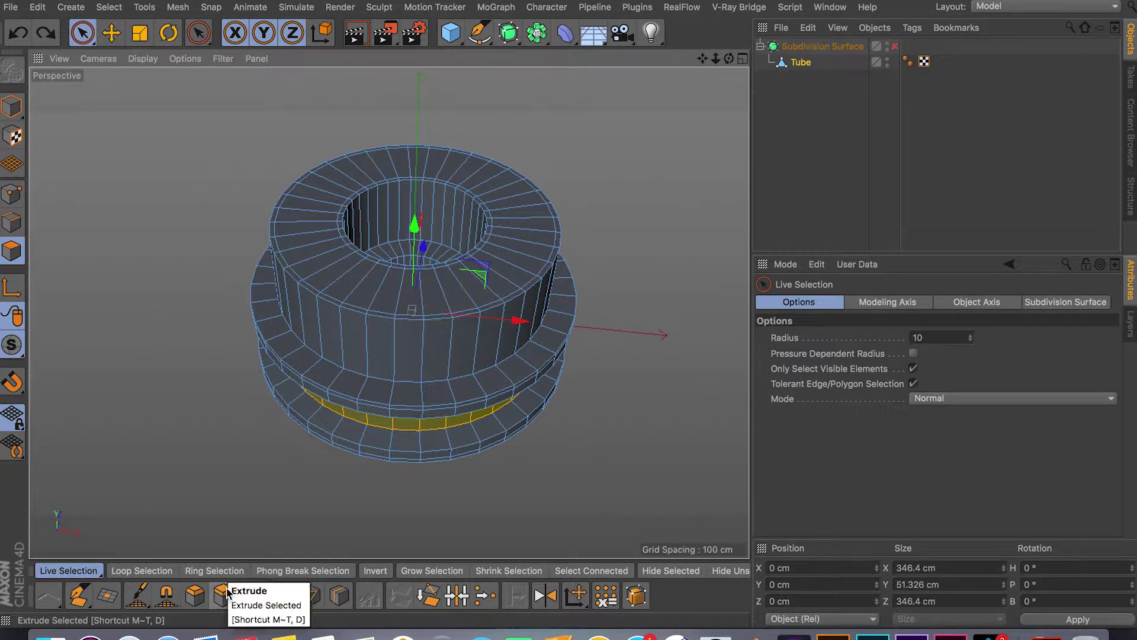
{"action": "key", "text": "u"}
{"action": "key", "text": "l"}
{"action": "left_click", "coordinate": [320, 220]}
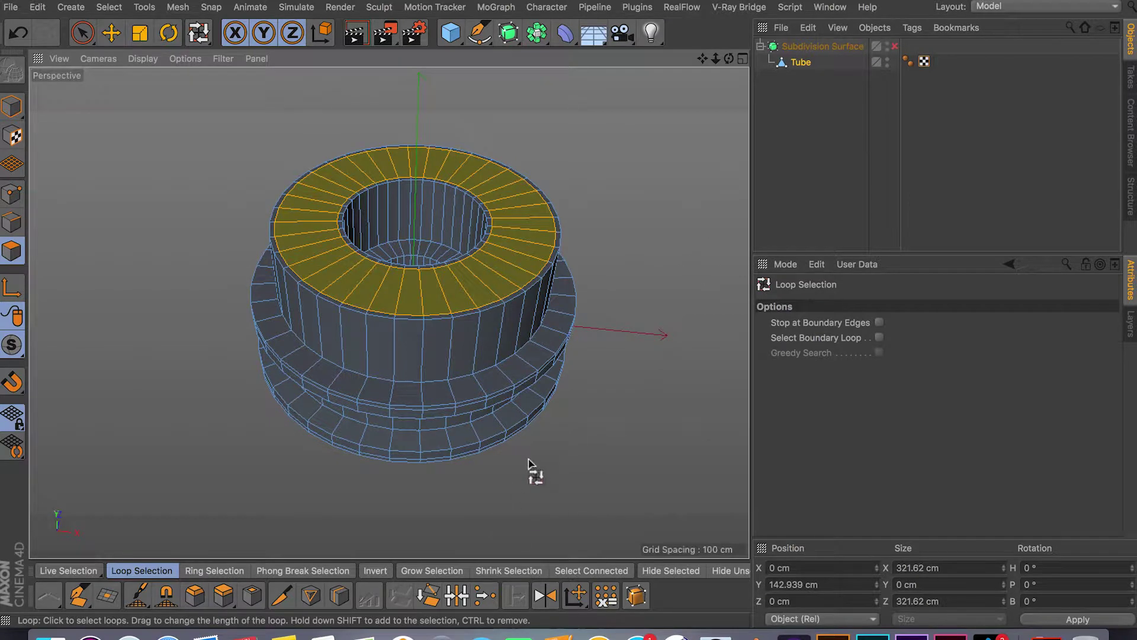
{"action": "key", "text": "i"}
{"action": "left_click_drag", "start_coordinate": [453, 290], "coordinate": [503, 292]}
{"action": "left_click_drag", "start_coordinate": [650, 278], "coordinate": [623, 326], "text": "alt"}
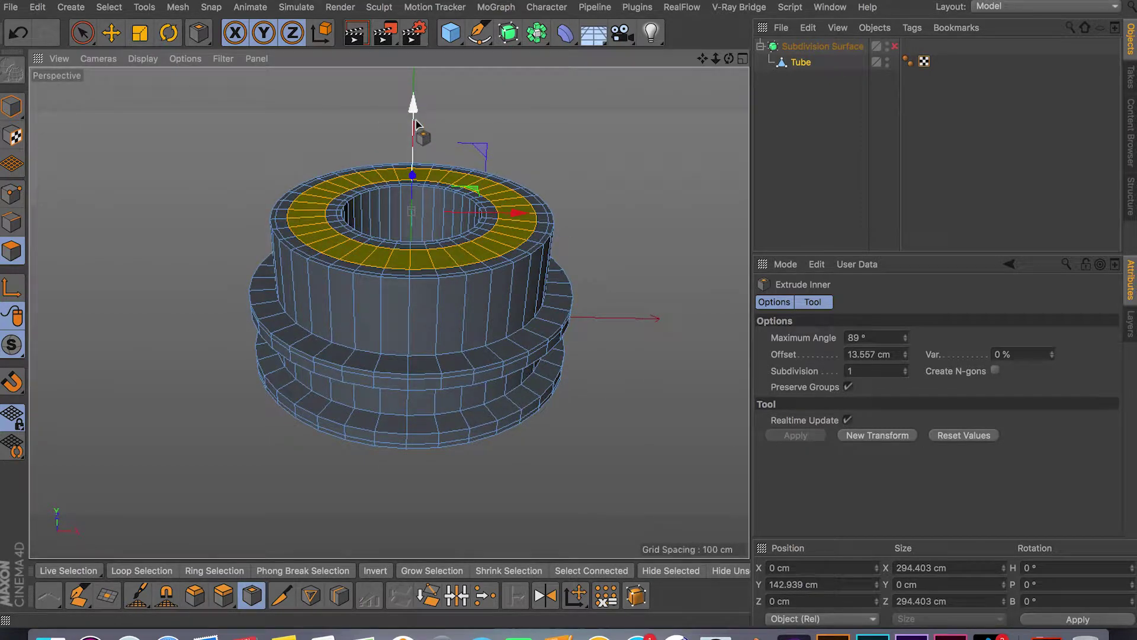
{"action": "left_click_drag", "start_coordinate": [416, 122], "coordinate": [416, 139]}
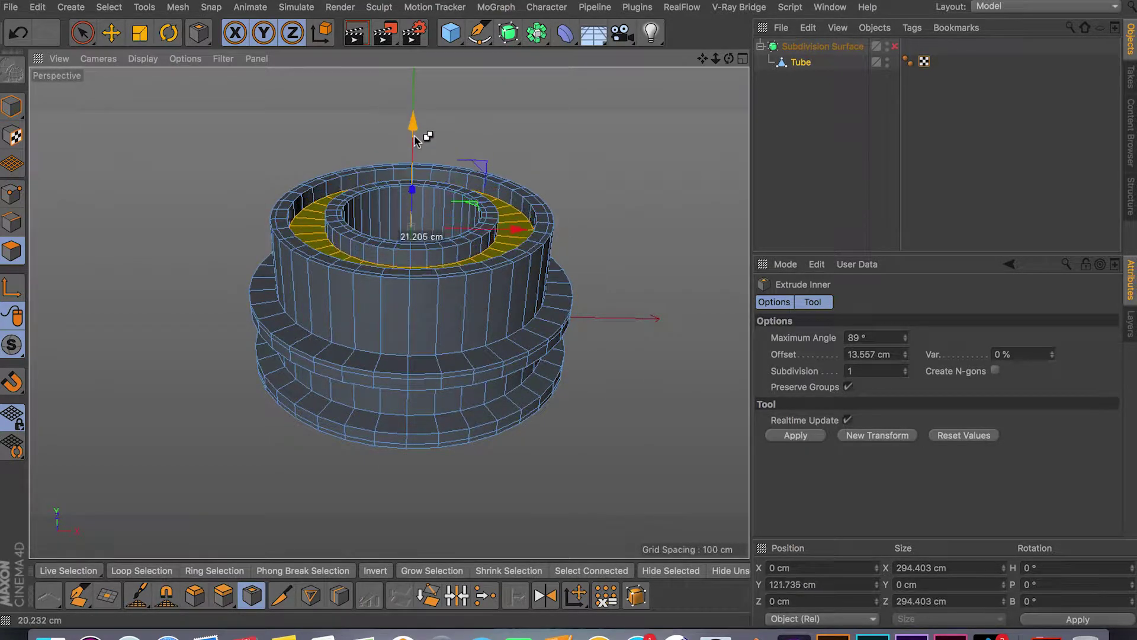
{"action": "left_click_drag", "start_coordinate": [562, 257], "coordinate": [564, 185], "text": "alt"}
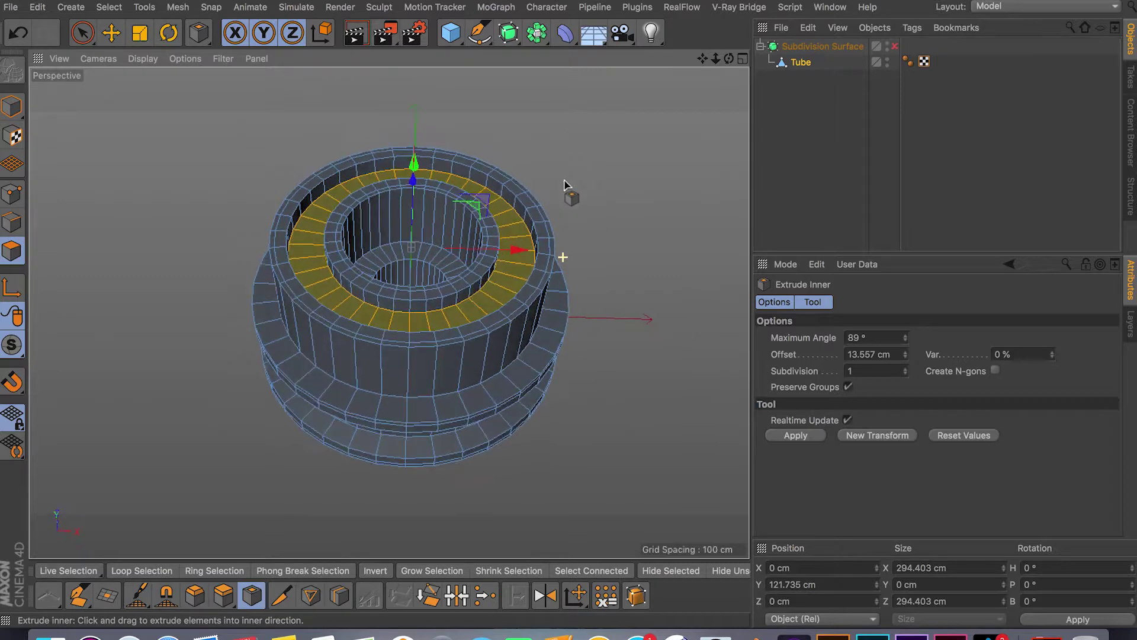
Enable the Subdivision Surface to examine the smoothed recess and groove, and disable it again.
{"action": "left_click", "coordinate": [786, 64]}
{"action": "left_click_drag", "start_coordinate": [628, 231], "coordinate": [602, 267], "text": "alt"}
{"action": "left_click_drag", "start_coordinate": [570, 343], "coordinate": [556, 240], "text": "alt"}
{"action": "key", "text": "q"}
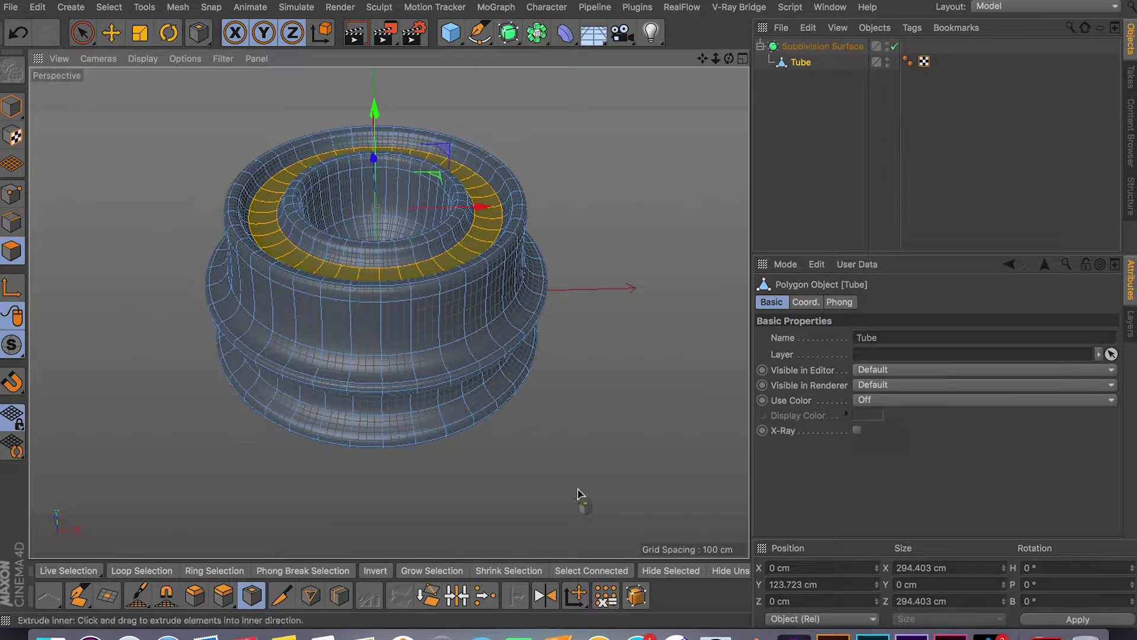
{"action": "left_click", "coordinate": [252, 595]}
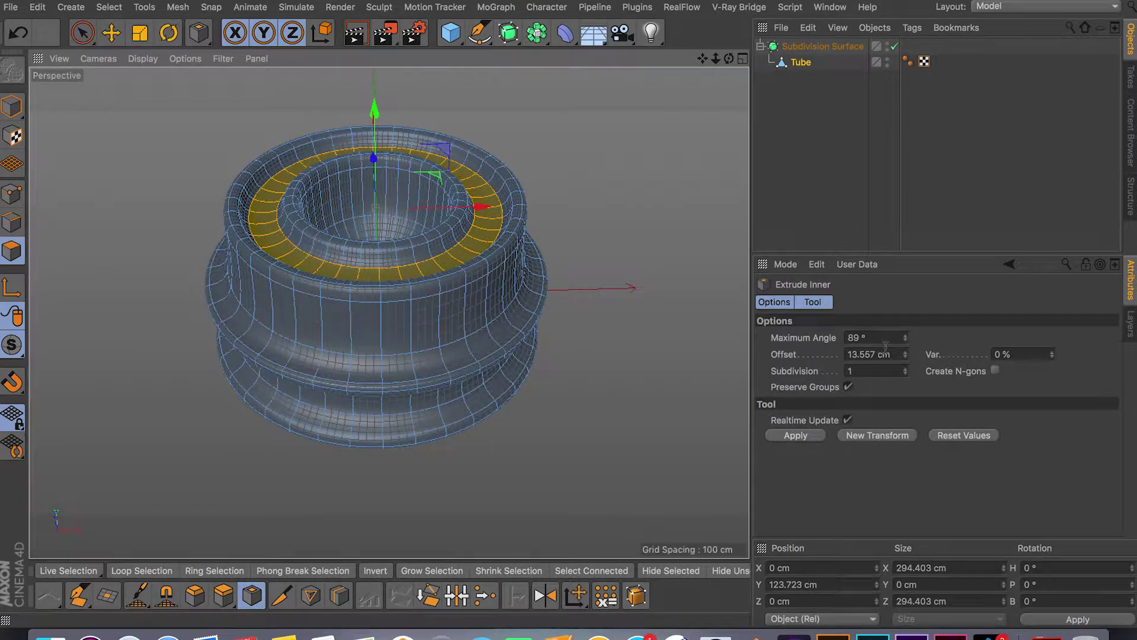
{"action": "key", "text": "q"}
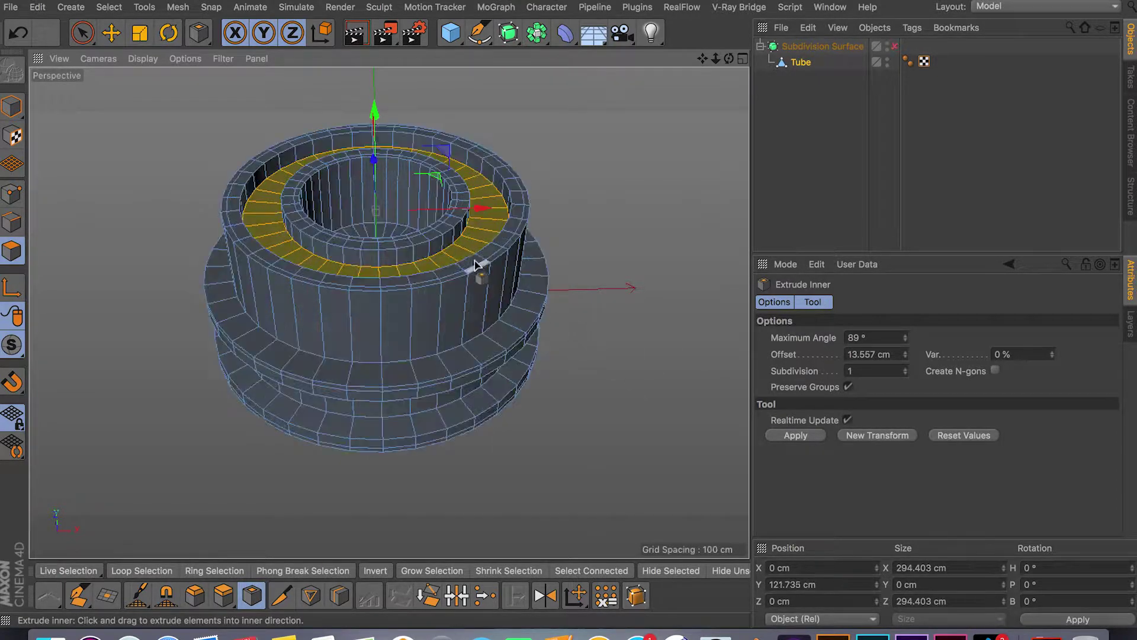
Loop-select the outer side faces of the raised upper section and inset them about 10.2 cm with Extrude Inner.
{"action": "scroll", "coordinate": [341, 330], "scroll_direction": "up", "scroll_amount": 5}
{"action": "left_click_drag", "start_coordinate": [340, 329], "coordinate": [407, 368], "text": "alt"}
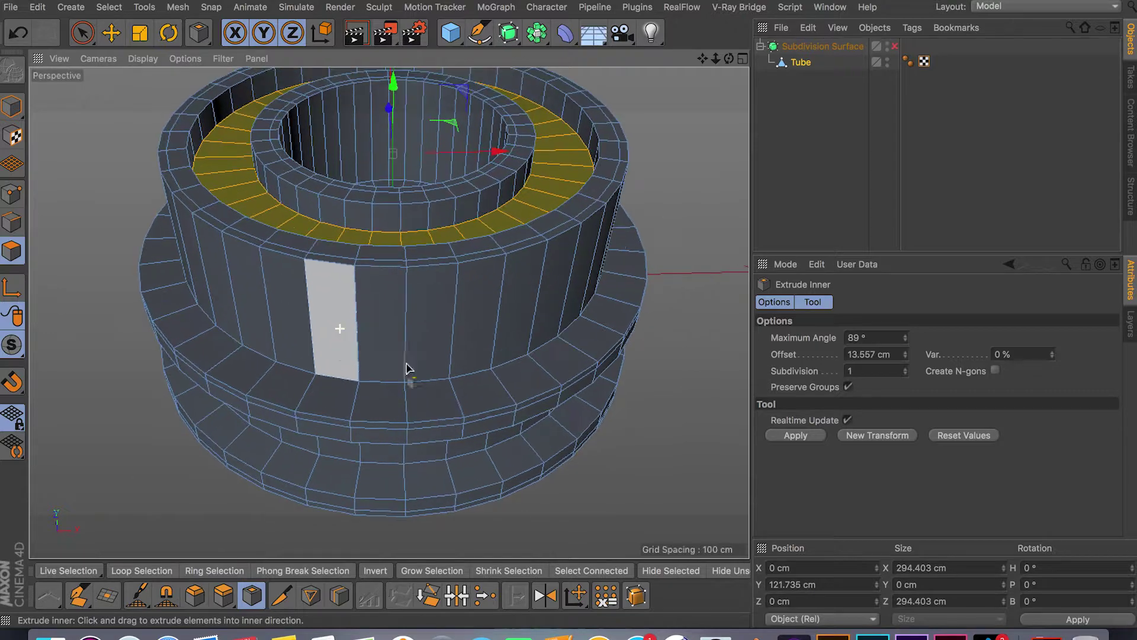
{"action": "left_click_drag", "start_coordinate": [658, 402], "coordinate": [641, 471], "text": "alt"}
{"action": "left_click", "coordinate": [77, 36]}
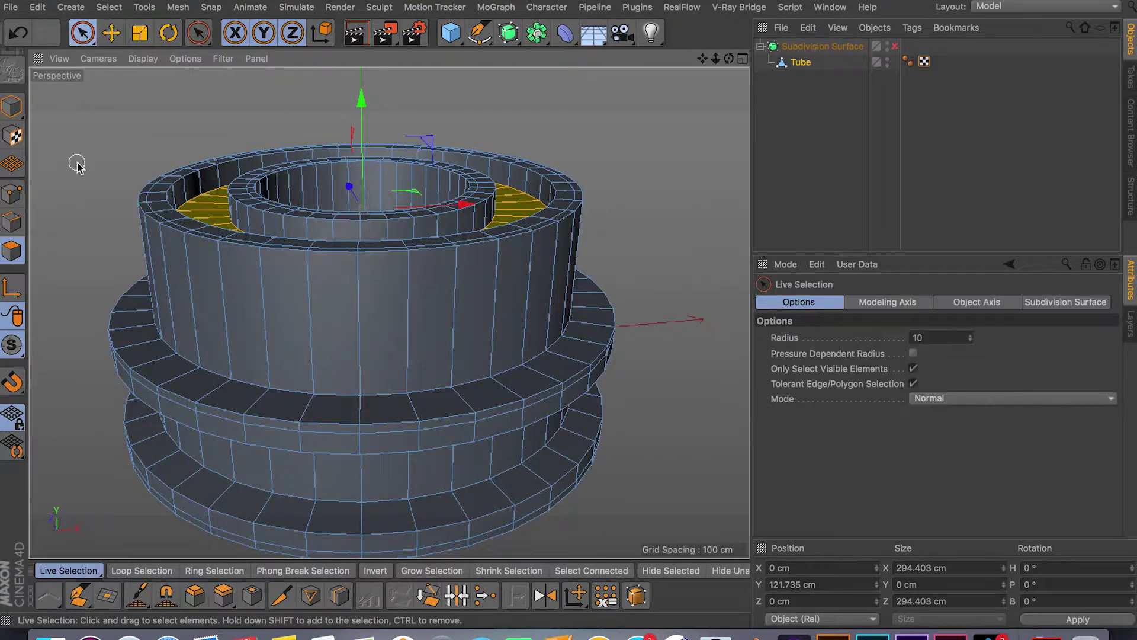
{"action": "left_click", "coordinate": [144, 174]}
{"action": "key", "text": "u"}
{"action": "key", "text": "l"}
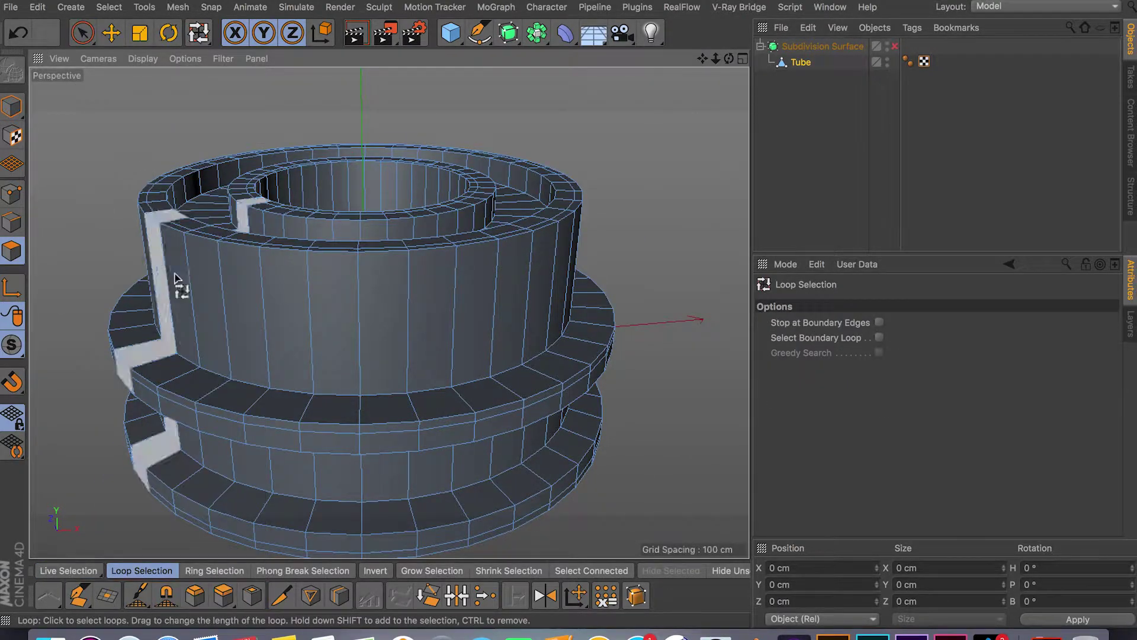
{"action": "left_click", "coordinate": [249, 350]}
{"action": "key", "text": "i"}
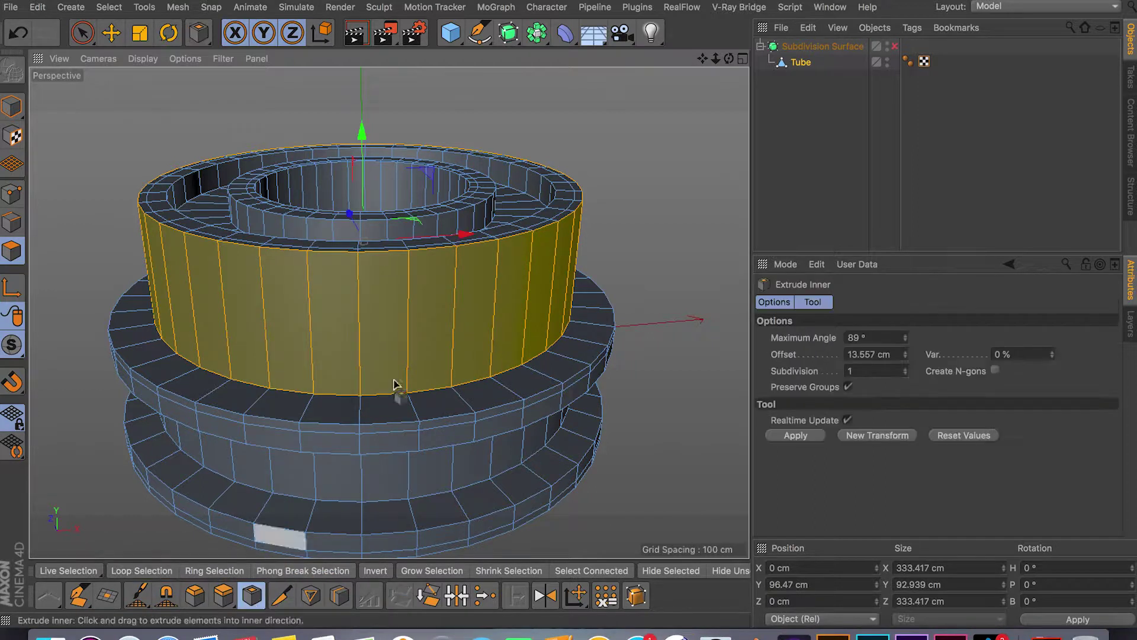
{"action": "left_click_drag", "start_coordinate": [363, 241], "coordinate": [363, 241]}
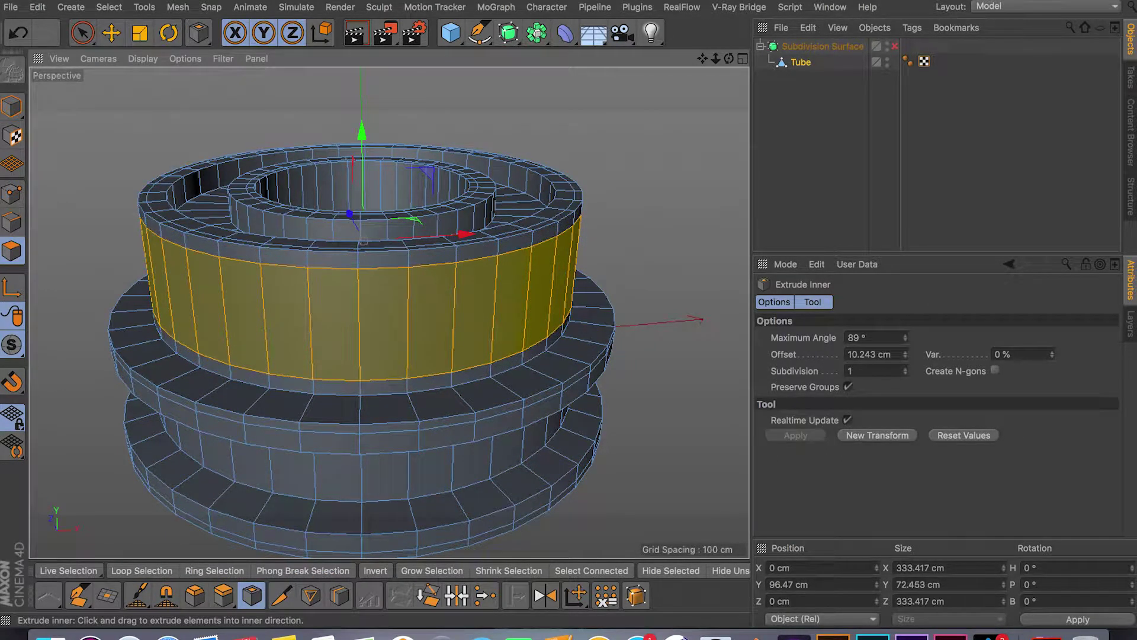
Raise the inset's Subdivision to 3 for extra supporting loops and deselect the side faces.
{"action": "left_click", "coordinate": [905, 369]}
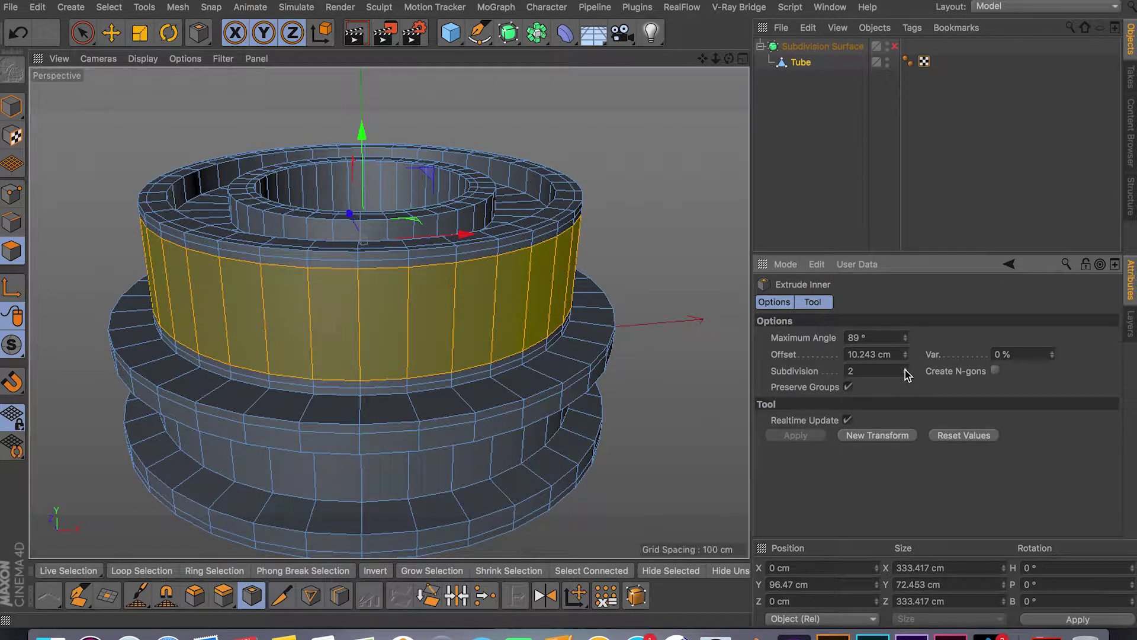
{"action": "left_click", "coordinate": [905, 369]}
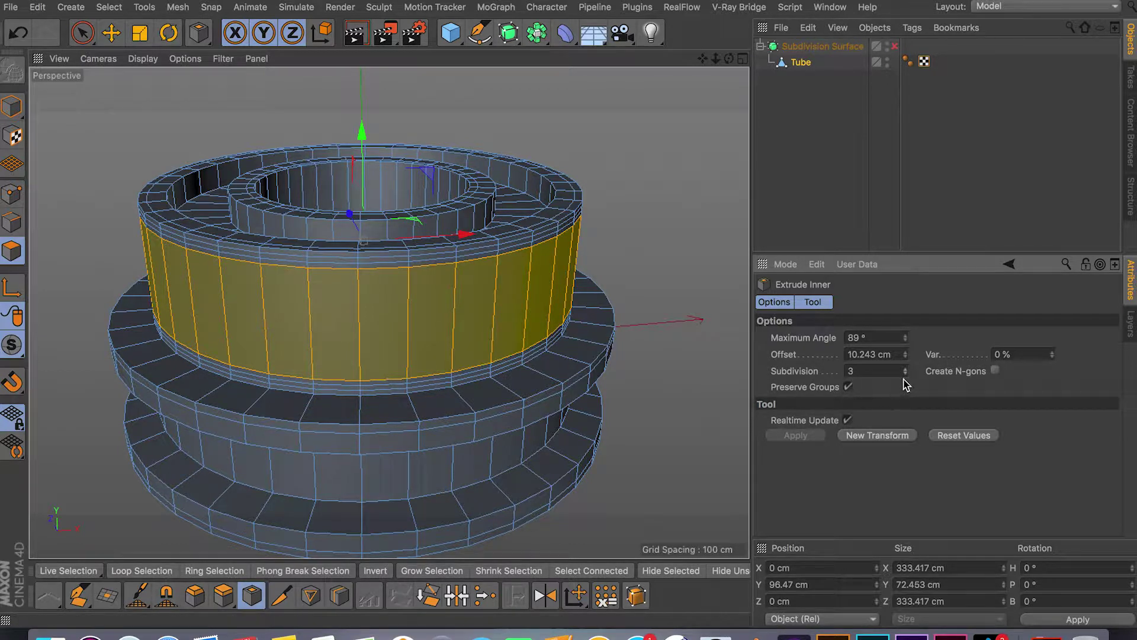
{"action": "left_click", "coordinate": [82, 33]}
{"action": "left_click", "coordinate": [112, 145]}
Enable the Subdivision Surface on the Tube and view the smoothed model from above.
{"action": "left_click", "coordinate": [800, 63]}
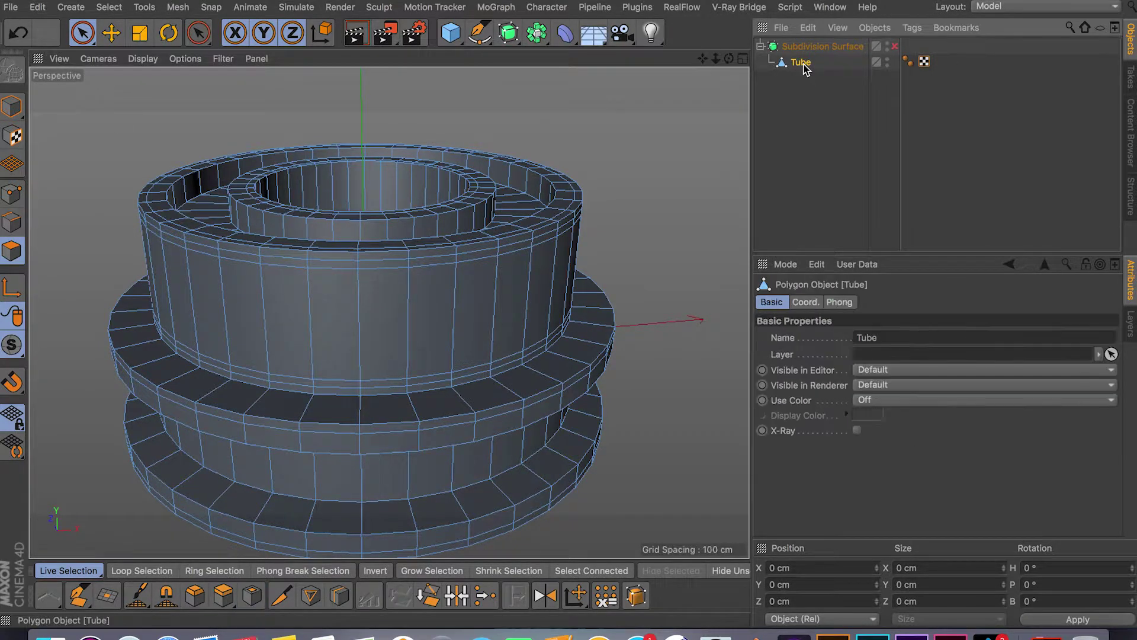
{"action": "key", "text": "q"}
{"action": "left_click_drag", "start_coordinate": [600, 274], "coordinate": [578, 257], "text": "alt"}
{"action": "scroll", "coordinate": [569, 235], "scroll_direction": "down", "scroll_amount": 6}
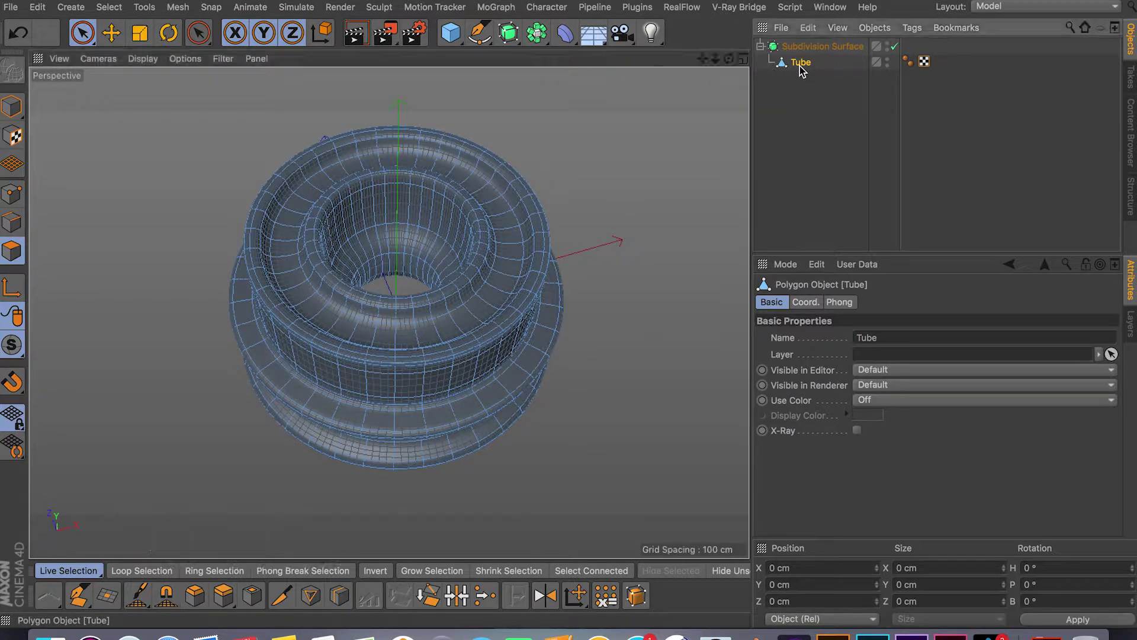
Disable the Subdivision Surface and delete all Tube points on the negative X side in the Top view, leaving half the model.
{"action": "key", "text": "q"}
{"action": "left_click", "coordinate": [743, 59]}
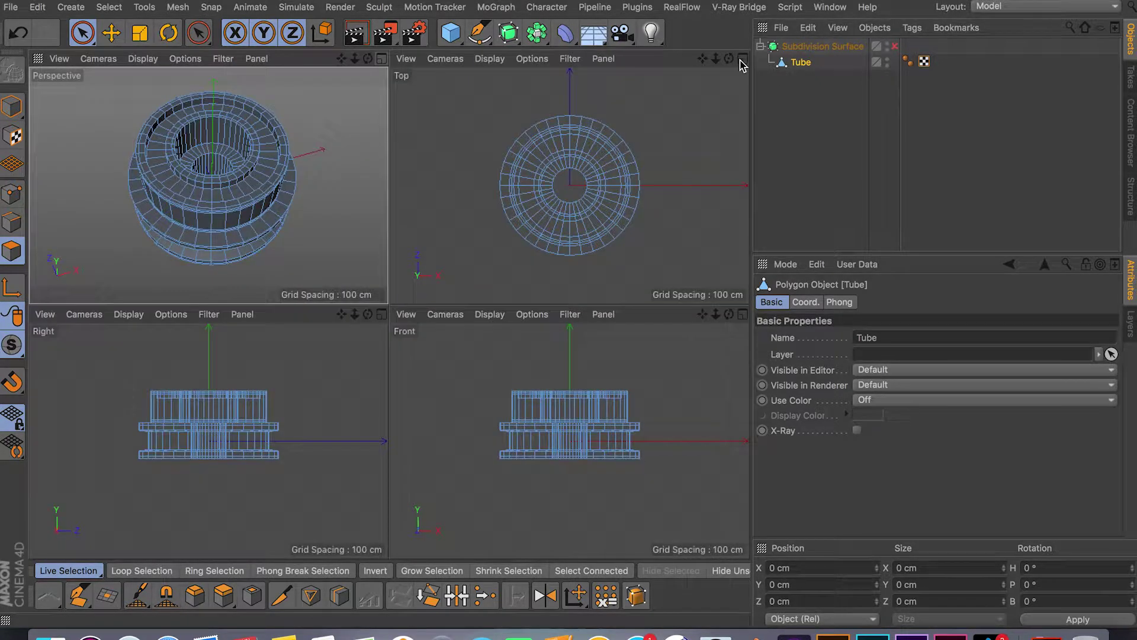
{"action": "key", "text": "F2"}
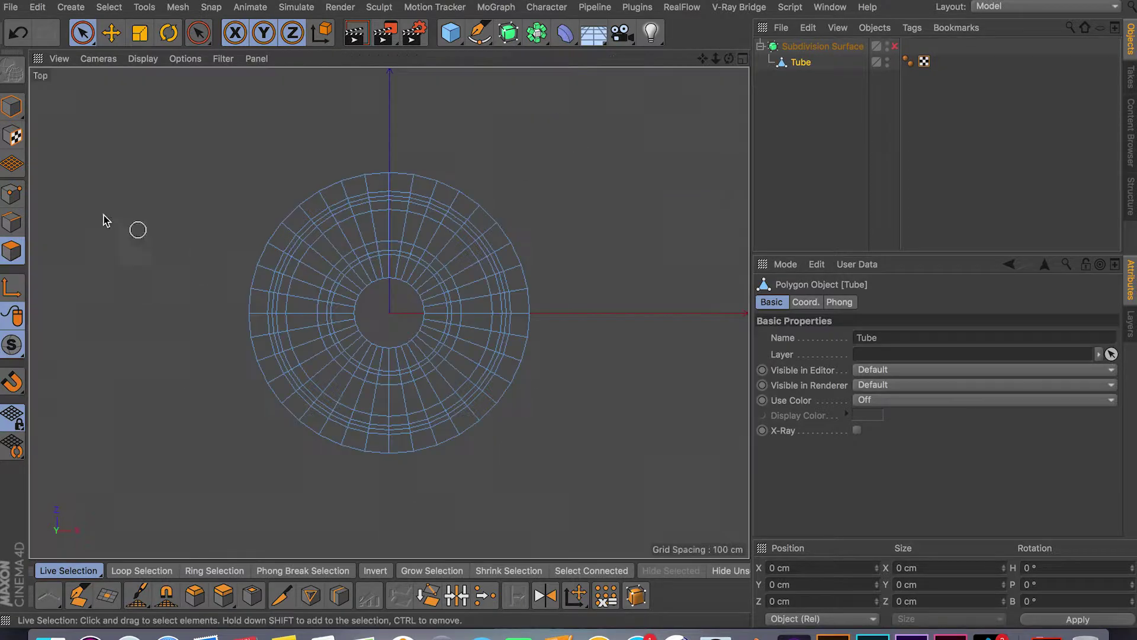
{"action": "left_click_drag", "start_coordinate": [82, 32], "coordinate": [134, 79]}
{"action": "left_click_drag", "start_coordinate": [236, 118], "coordinate": [384, 561]}
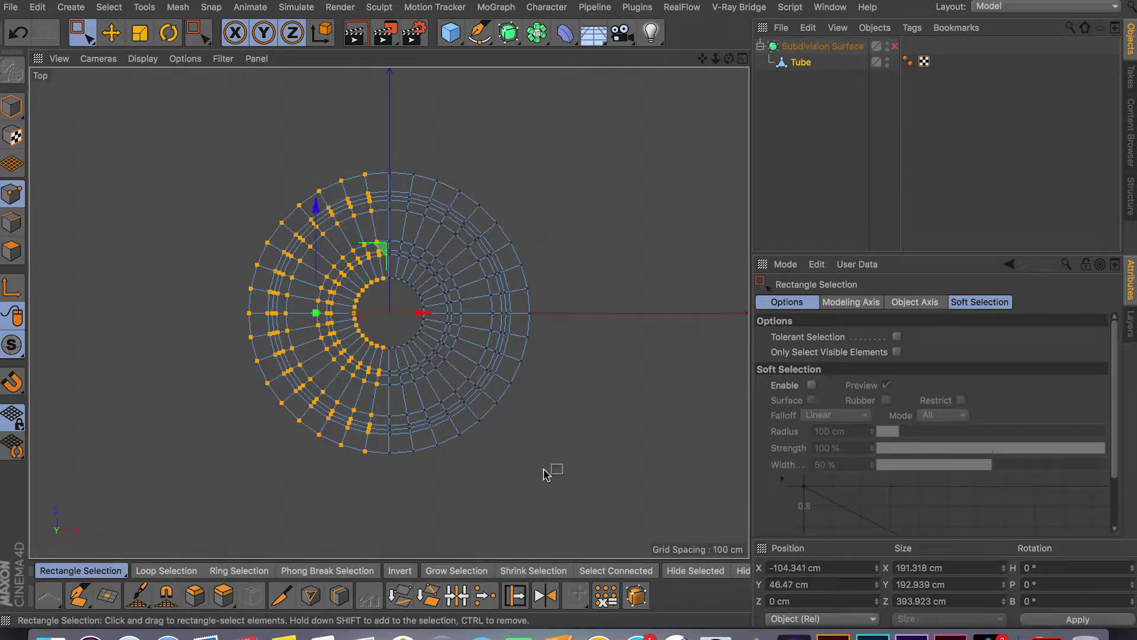
{"action": "key", "text": "Delete"}
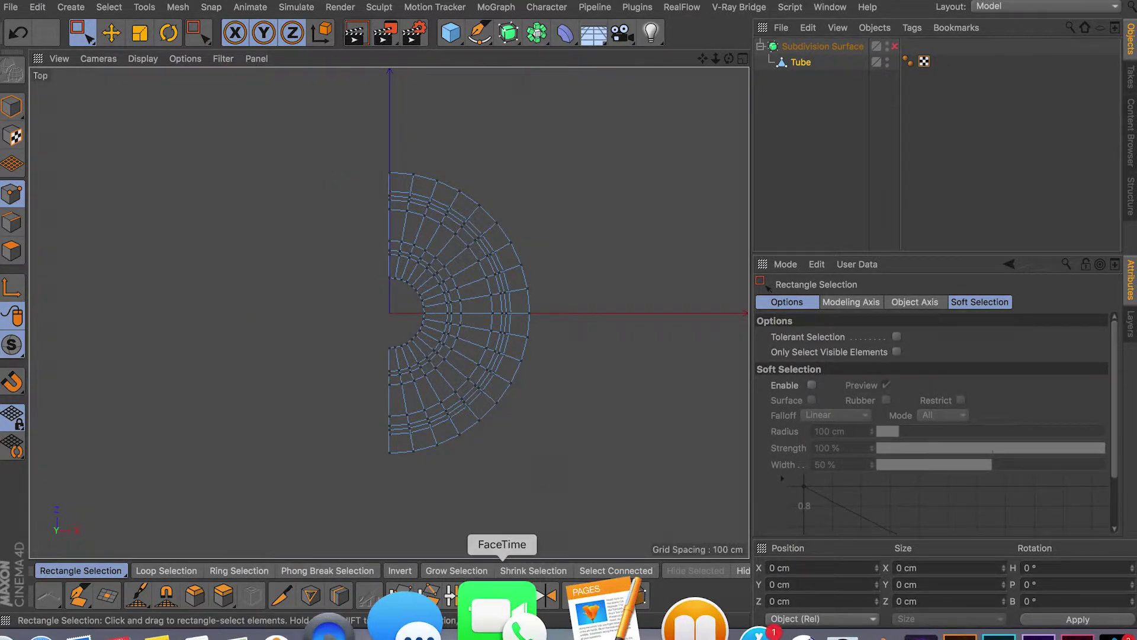
{"action": "left_click", "coordinate": [743, 58]}
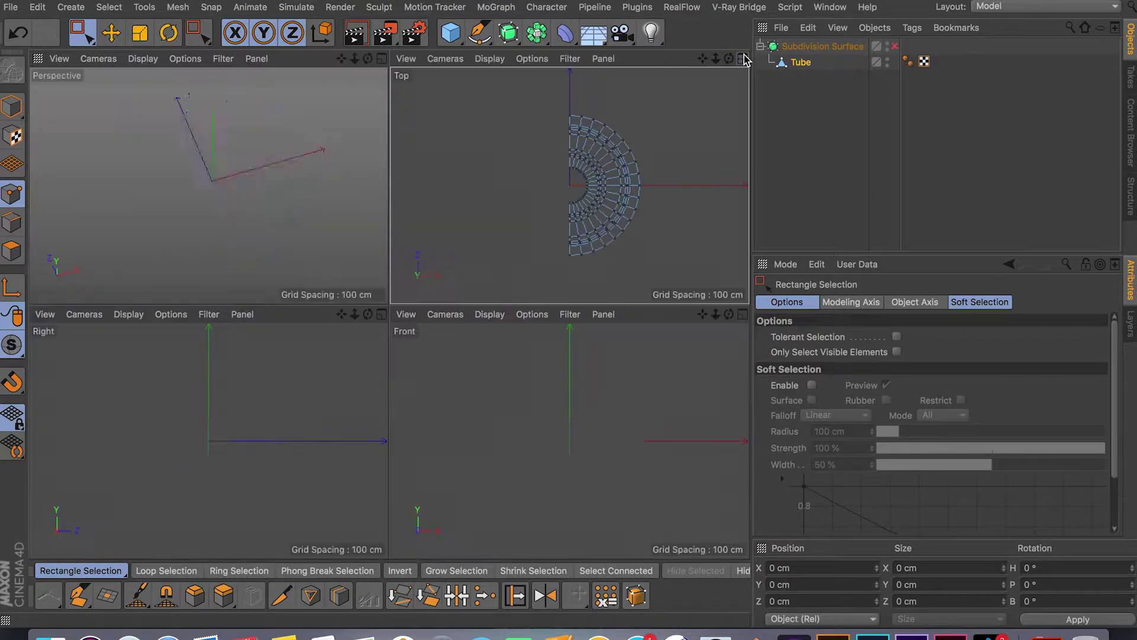
{"action": "left_click", "coordinate": [385, 58]}
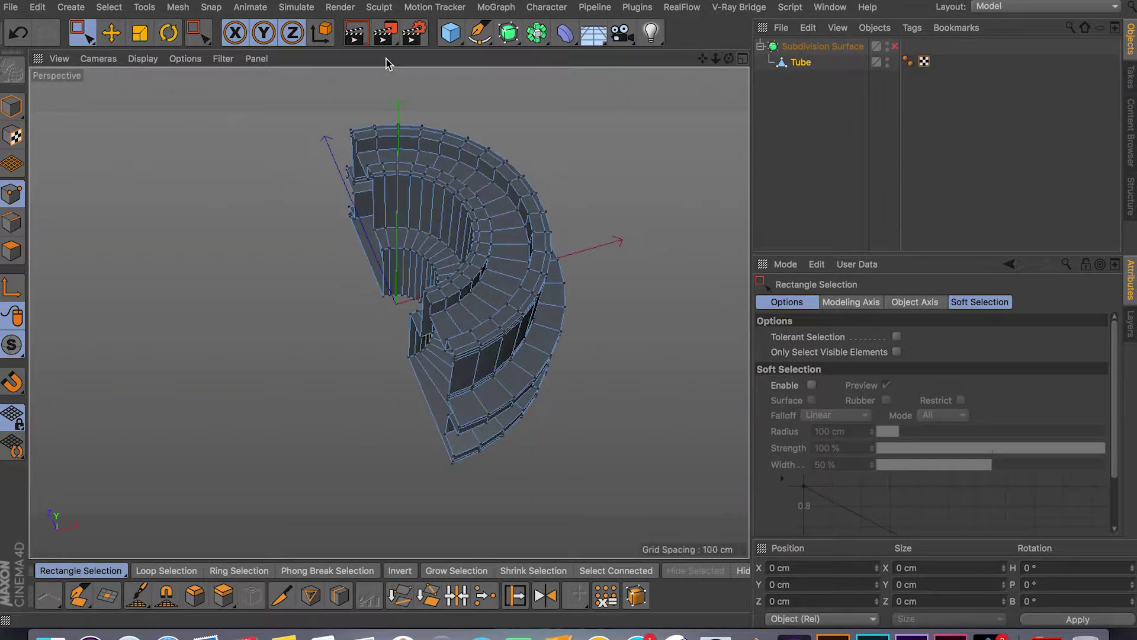
{"action": "left_click_drag", "start_coordinate": [523, 273], "coordinate": [556, 396], "text": "alt"}
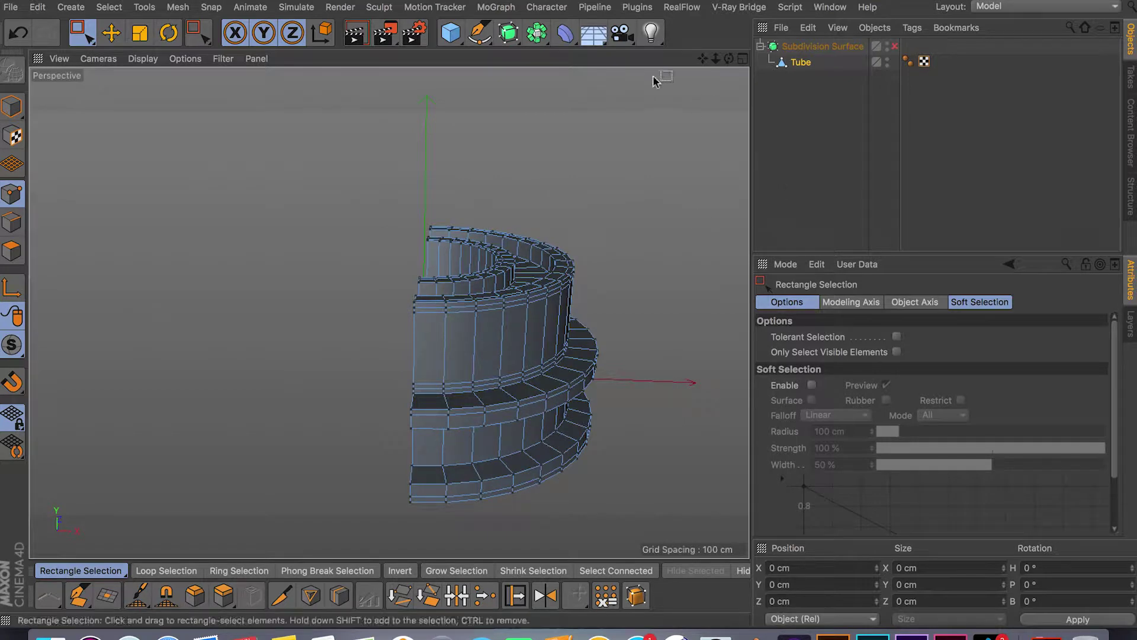
{"action": "left_click", "coordinate": [799, 48]}
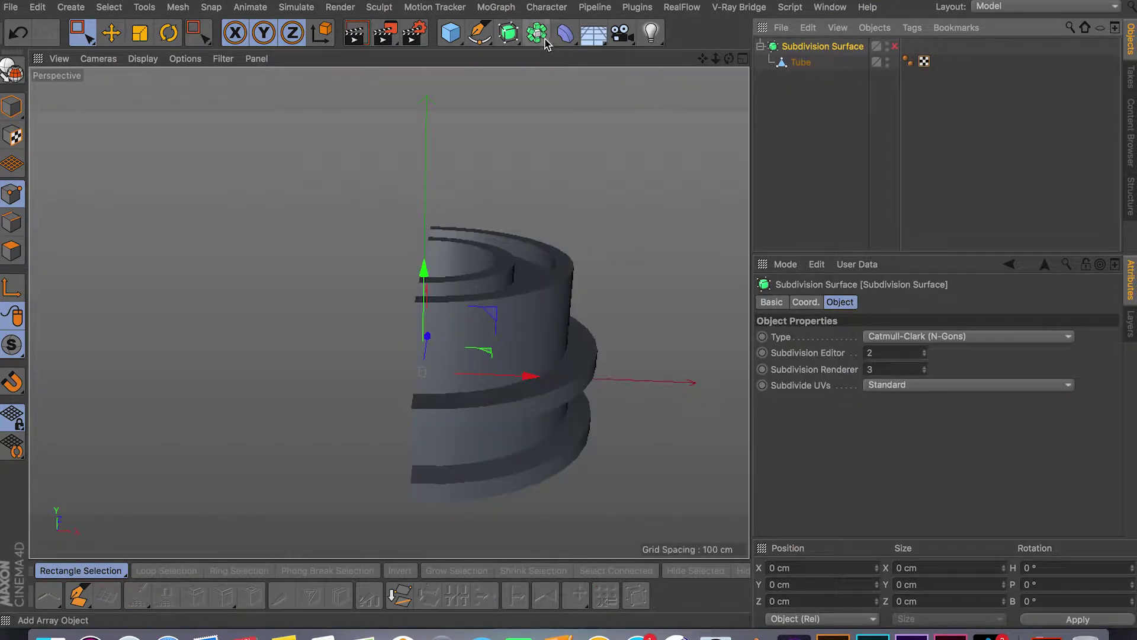
{"action": "left_click", "coordinate": [509, 34]}
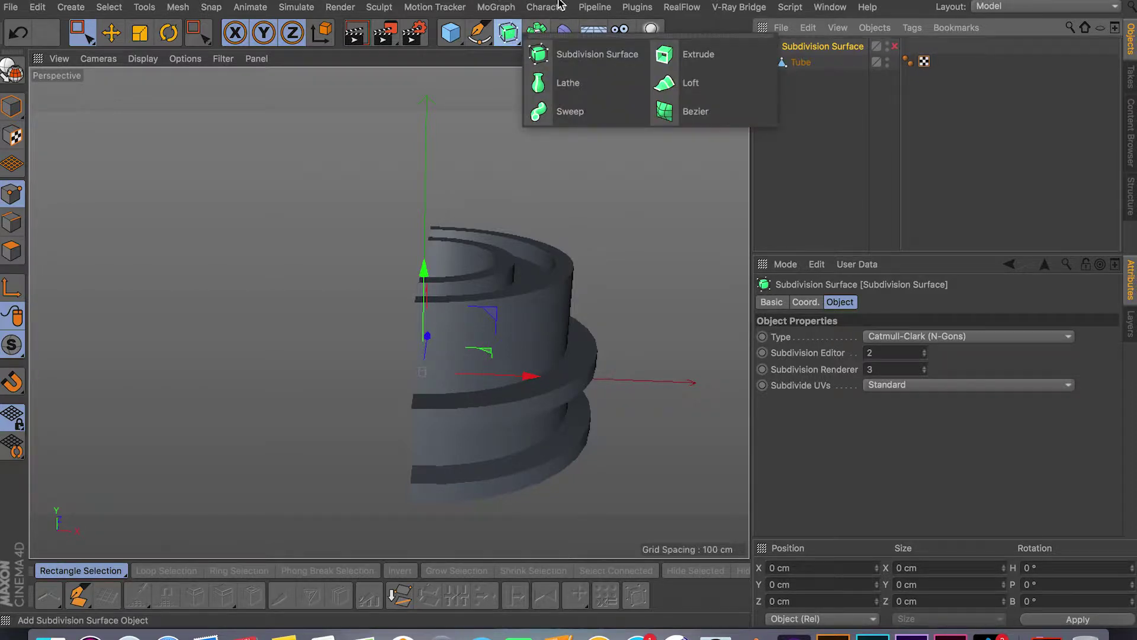
{"action": "left_click_drag", "start_coordinate": [539, 39], "coordinate": [739, 95]}
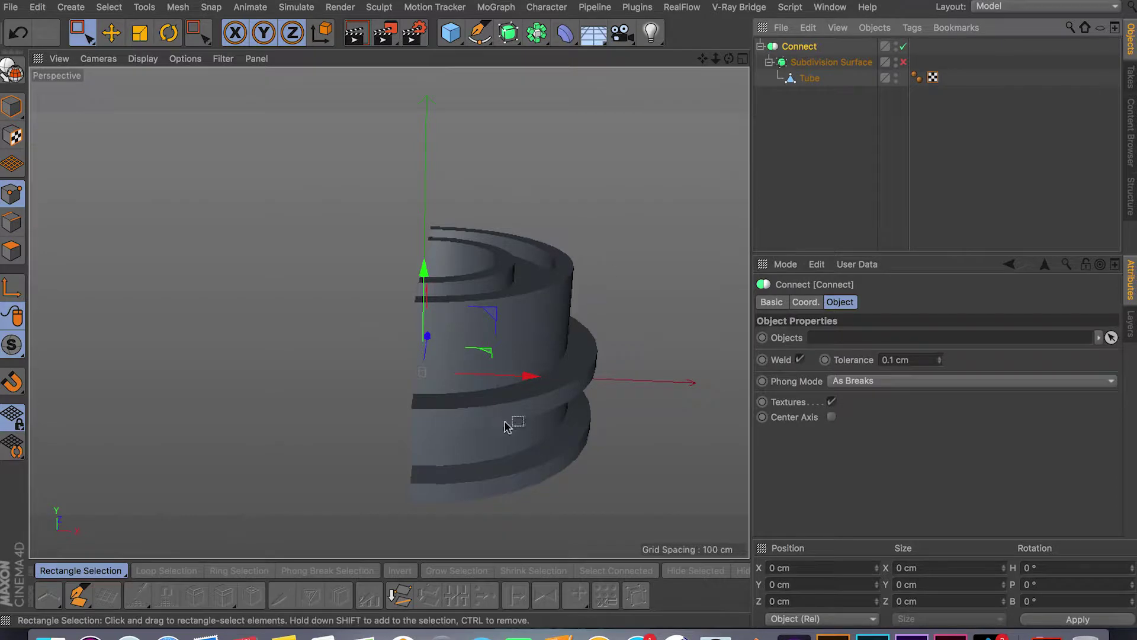
{"action": "left_click_drag", "start_coordinate": [508, 426], "coordinate": [545, 419], "text": "alt"}
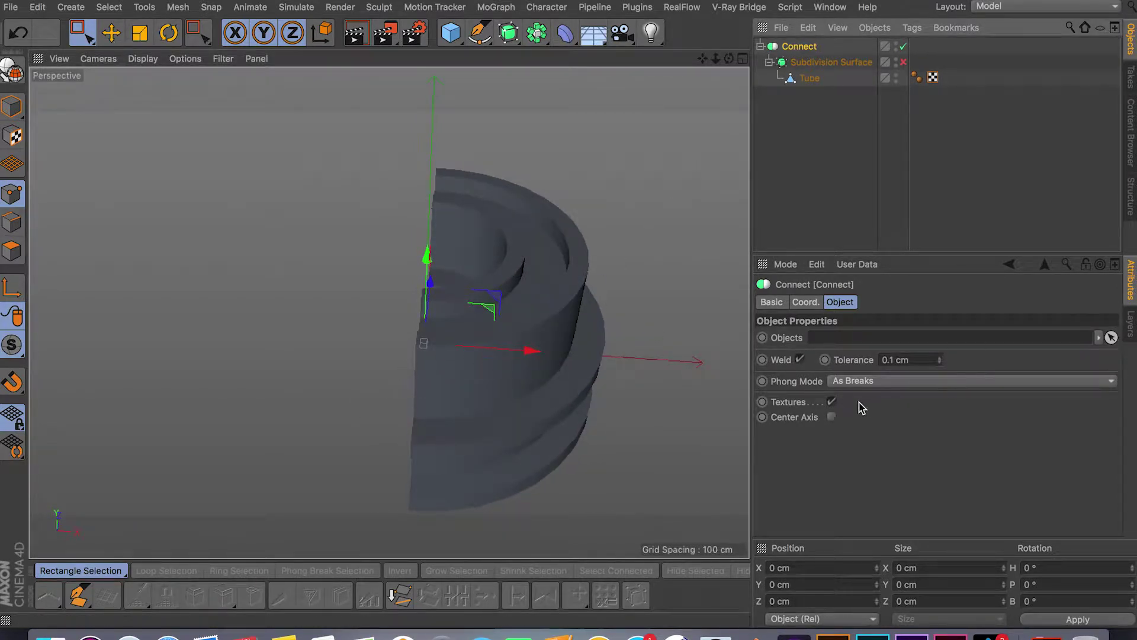
{"action": "left_click", "coordinate": [808, 107]}
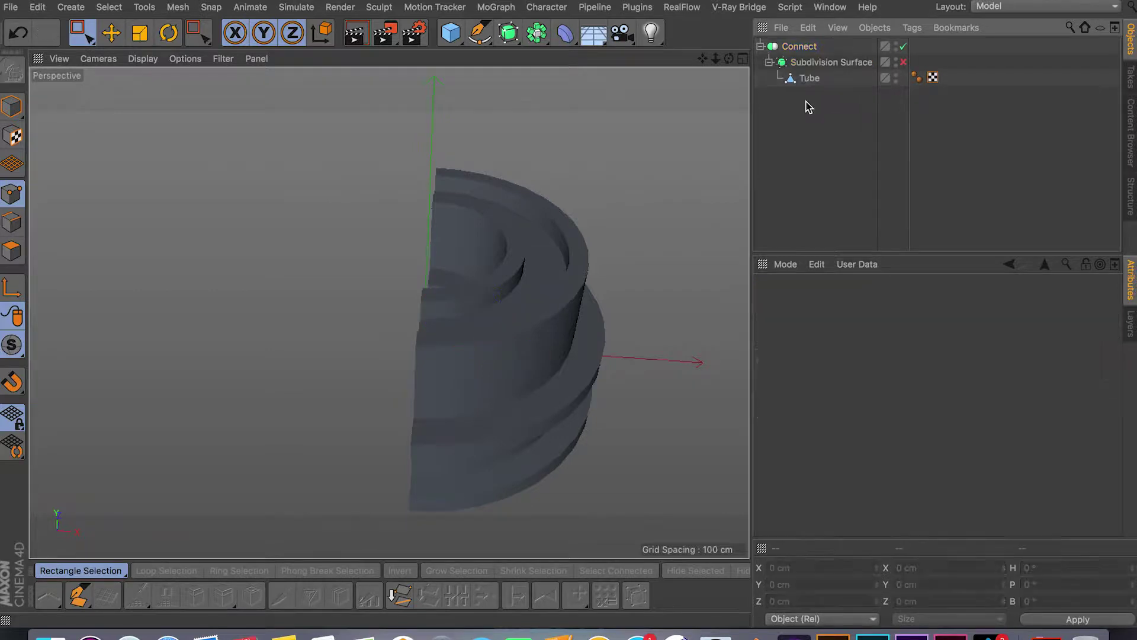
{"action": "left_click", "coordinate": [799, 47]}
{"action": "left_click_drag", "start_coordinate": [806, 86], "coordinate": [800, 54]}
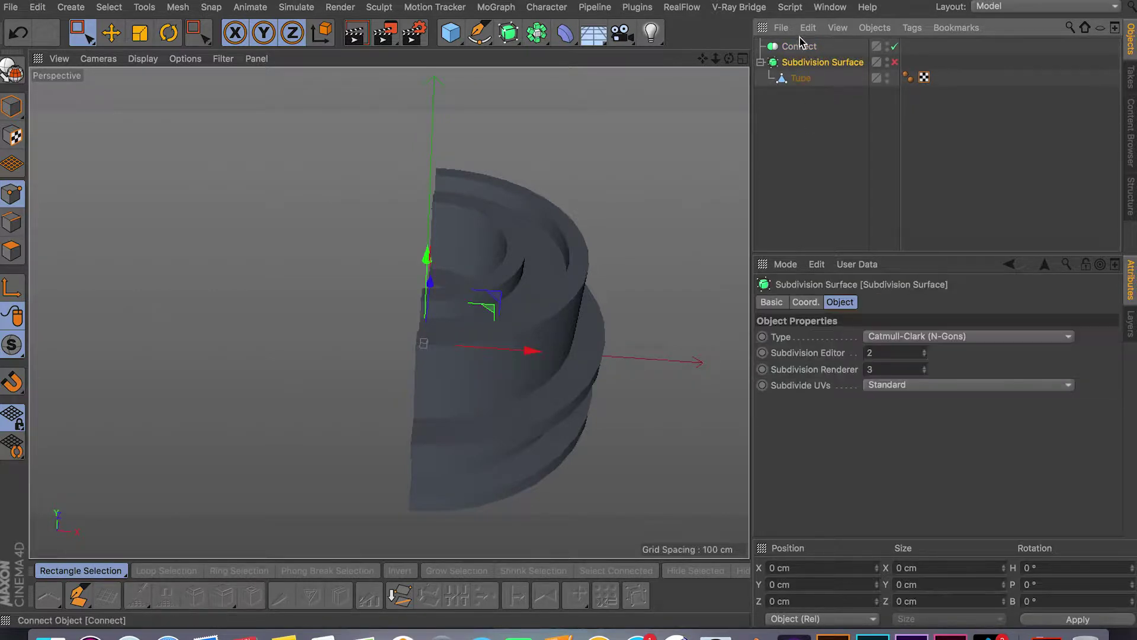
{"action": "left_click", "coordinate": [800, 48]}
{"action": "key", "text": "Delete"}
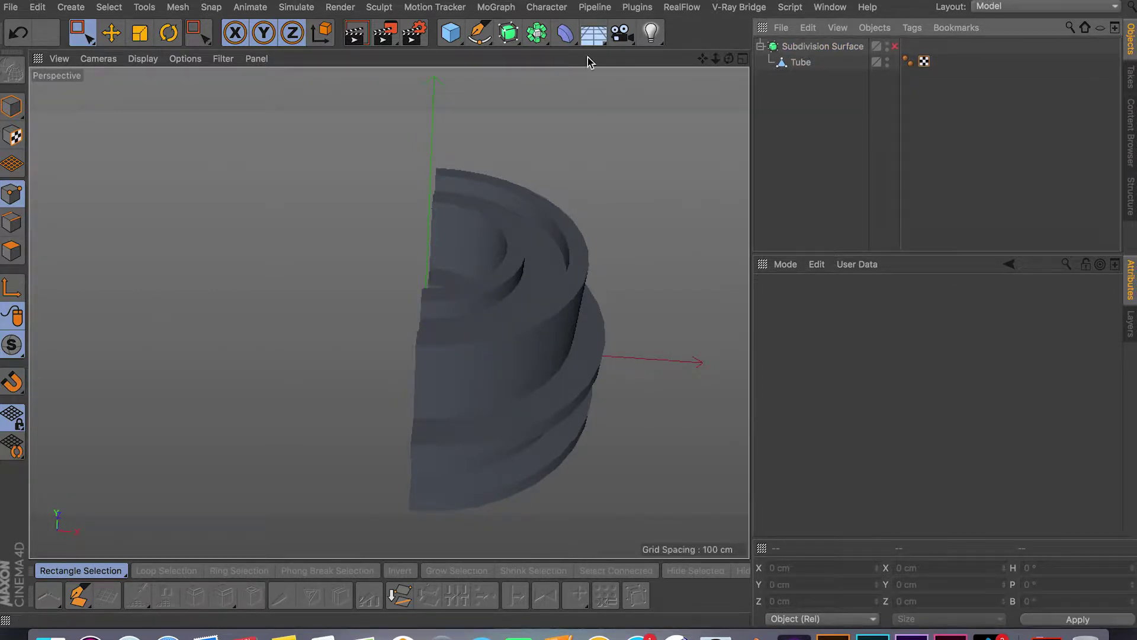
Add a Symmetry object and make the Subdivision Surface its child to mirror the half tube across the ZY plane.
{"action": "left_click", "coordinate": [535, 35]}
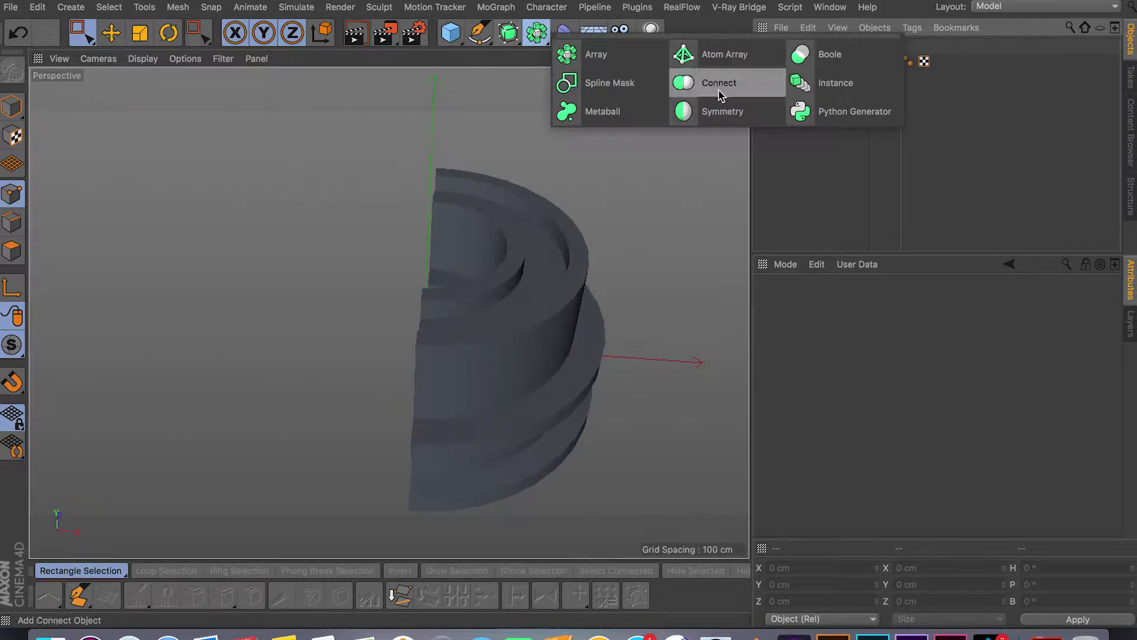
{"action": "left_click", "coordinate": [727, 116]}
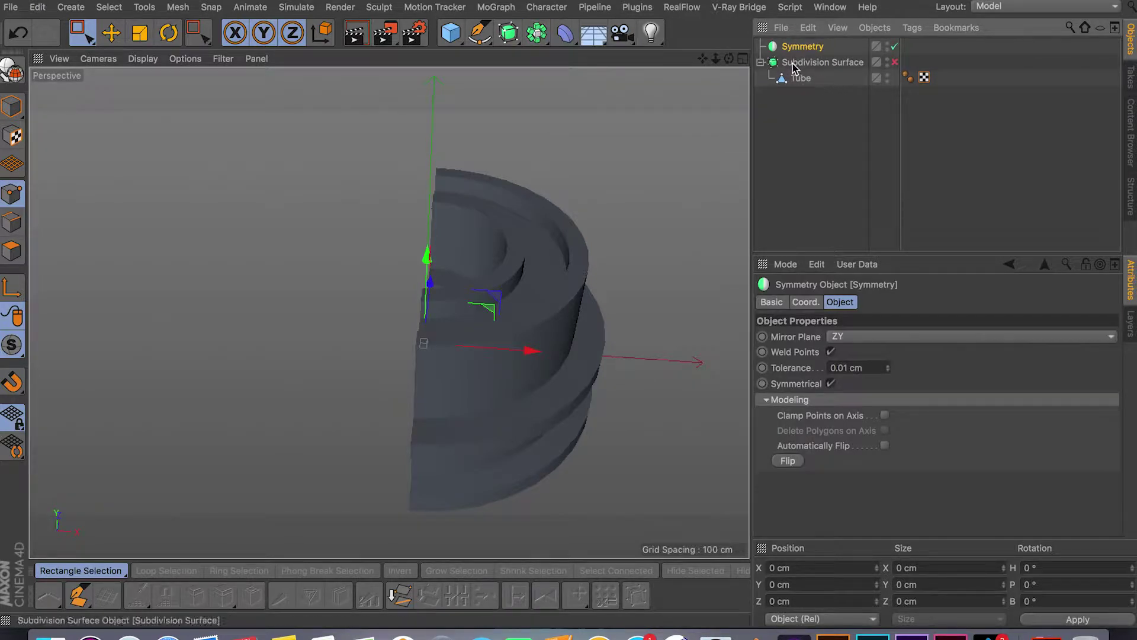
{"action": "left_click_drag", "start_coordinate": [797, 54], "coordinate": [800, 48]}
{"action": "left_click", "coordinate": [802, 47]}
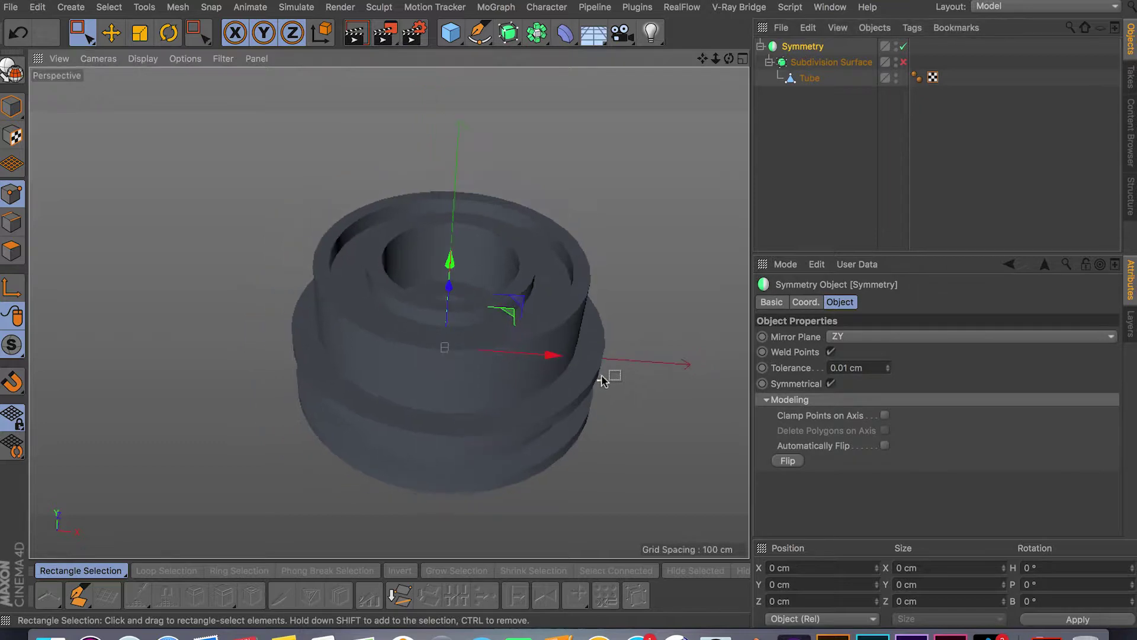
{"action": "left_click_drag", "start_coordinate": [602, 377], "coordinate": [578, 398], "text": "alt"}
Examine the Tube's underside with the Subdivision Surface enabled, switch to polygon editing, and disable the smoothing again.
{"action": "left_click", "coordinate": [813, 83]}
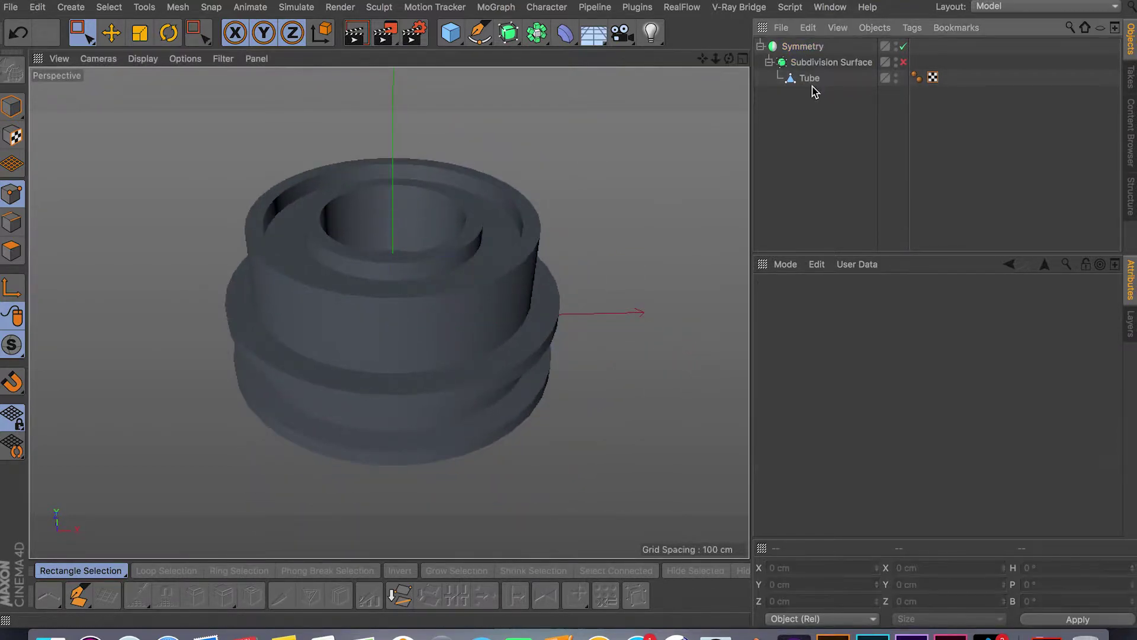
{"action": "key", "text": "q"}
{"action": "left_click_drag", "start_coordinate": [571, 332], "coordinate": [620, 520], "text": "alt"}
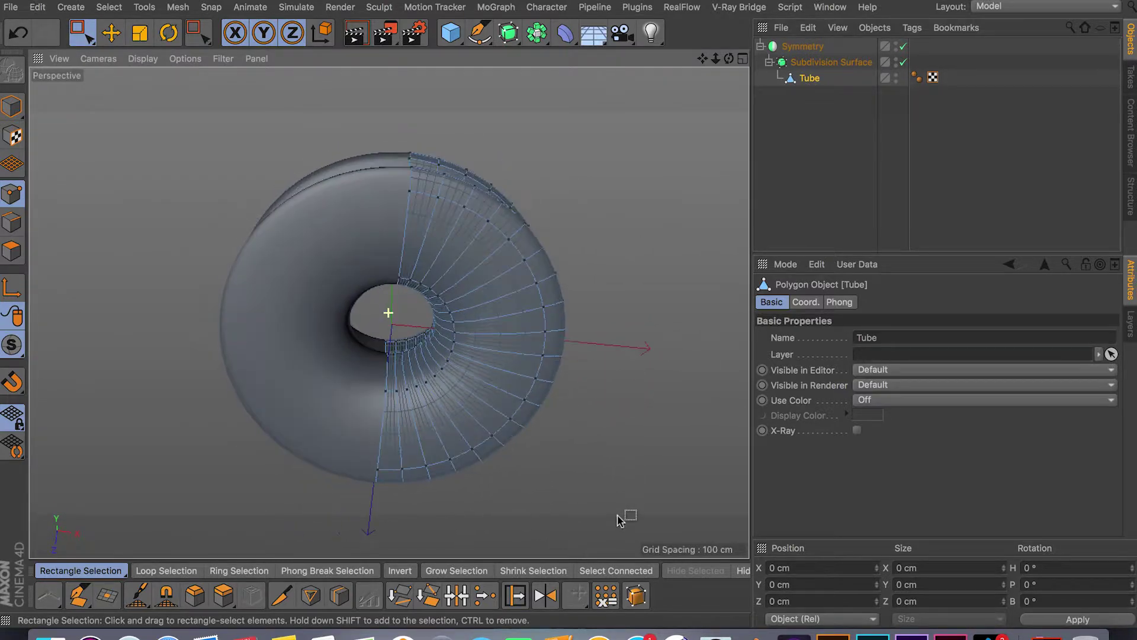
{"action": "left_click", "coordinate": [15, 256]}
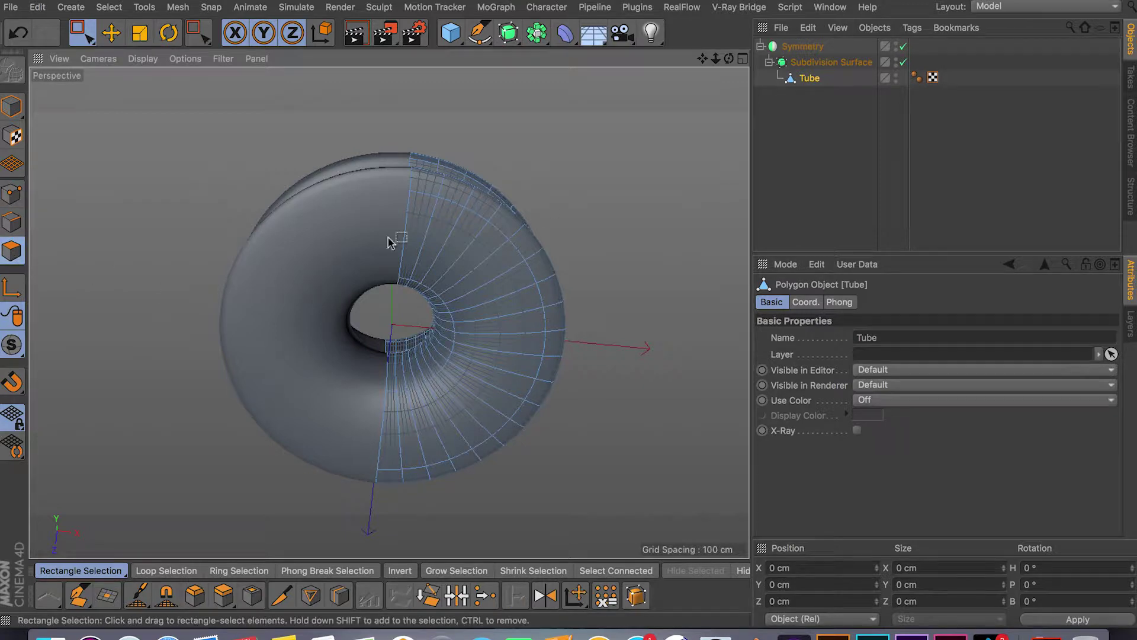
{"action": "left_click_drag", "start_coordinate": [460, 363], "coordinate": [490, 237], "text": "alt"}
{"action": "key", "text": "q"}
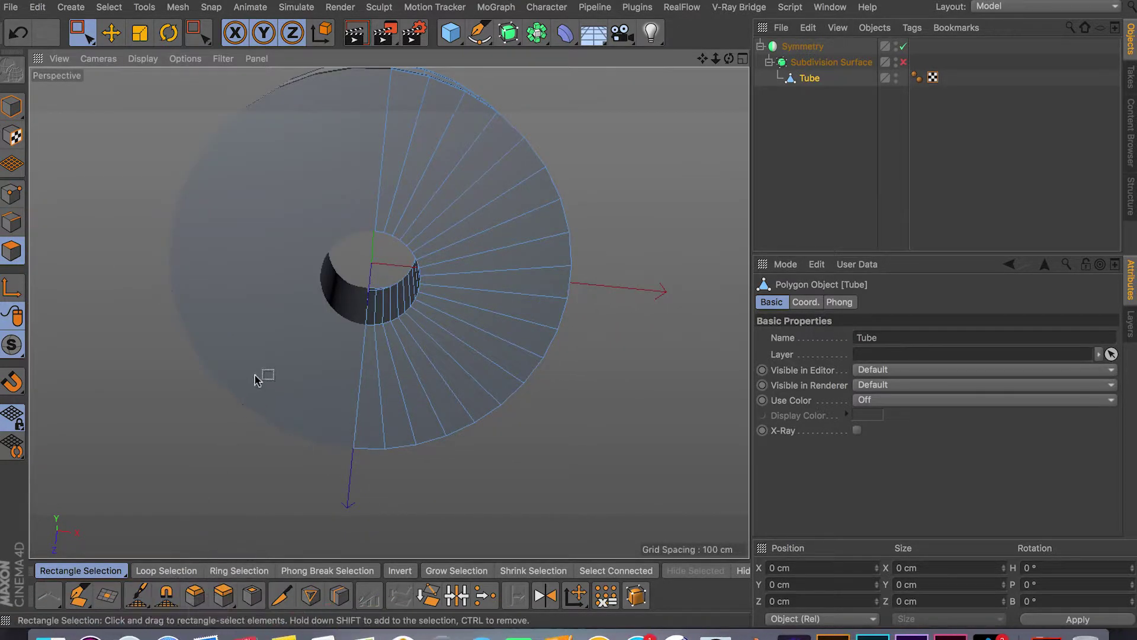
Live-select all bottom faces of the half tube and activate Extrude Inner.
{"action": "left_click_drag", "start_coordinate": [82, 32], "coordinate": [138, 50]}
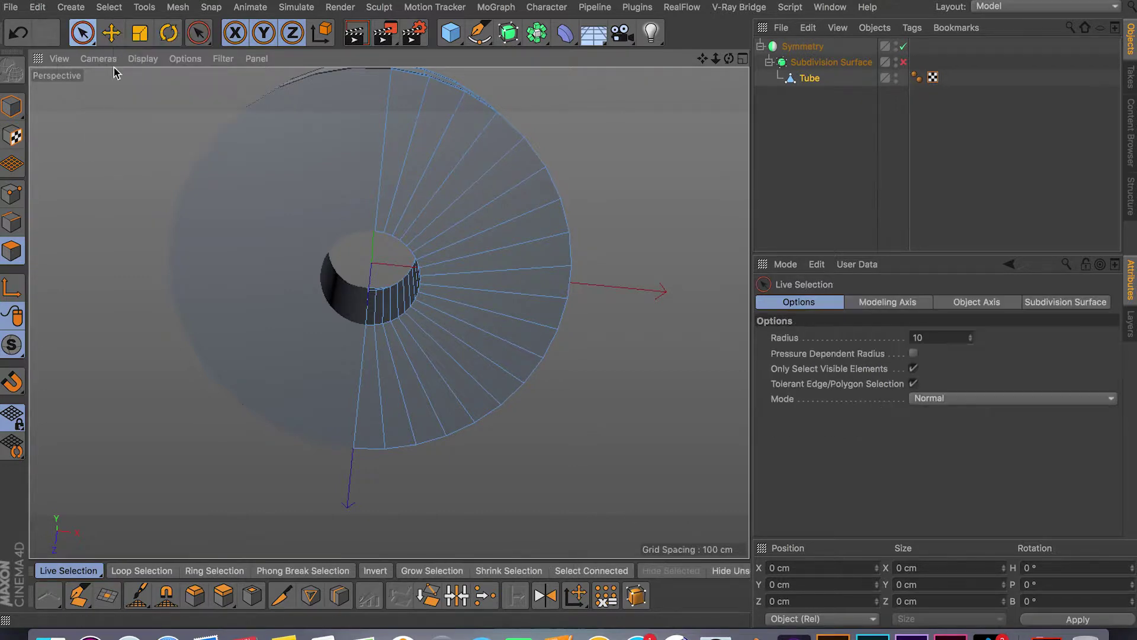
{"action": "left_click", "coordinate": [496, 237]}
{"action": "mouse_move", "coordinate": [490, 217]}
{"action": "left_mouse_down"}
{"action": "mouse_move", "coordinate": [406, 140]}
{"action": "mouse_move", "coordinate": [446, 355]}
{"action": "mouse_move", "coordinate": [385, 411]}
{"action": "mouse_move", "coordinate": [374, 509]}
{"action": "left_mouse_up"}
{"action": "left_click", "coordinate": [252, 595]}
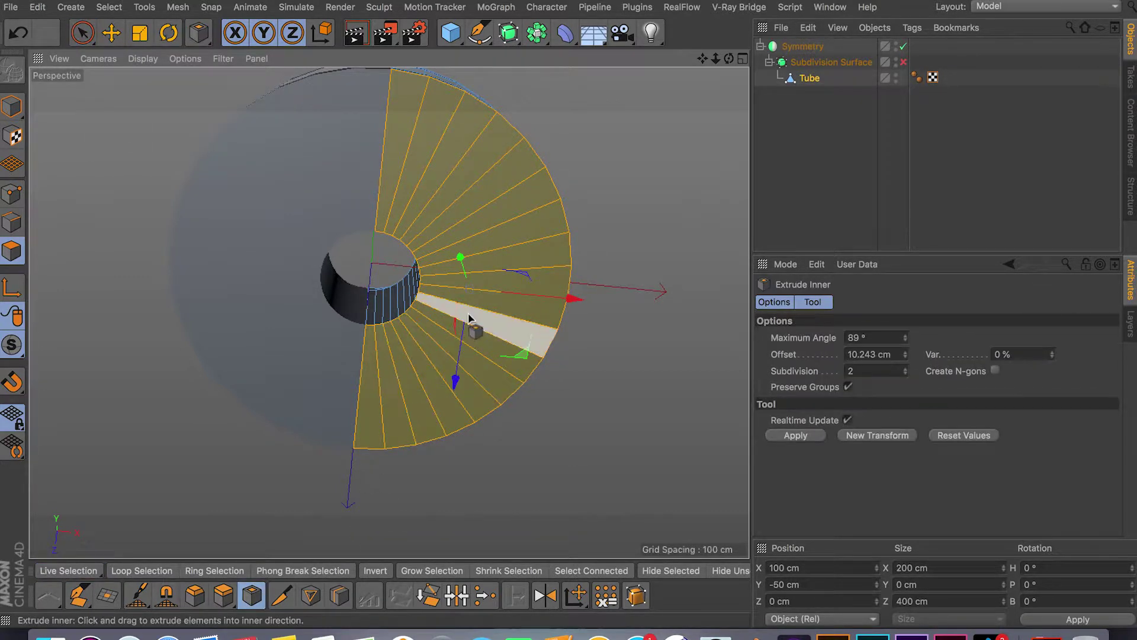
Try insetting the bottom faces about 15.6 cm with Extrude Inner, inspect the center seam, and undo the inset.
{"action": "left_click_drag", "start_coordinate": [472, 330], "coordinate": [509, 317]}
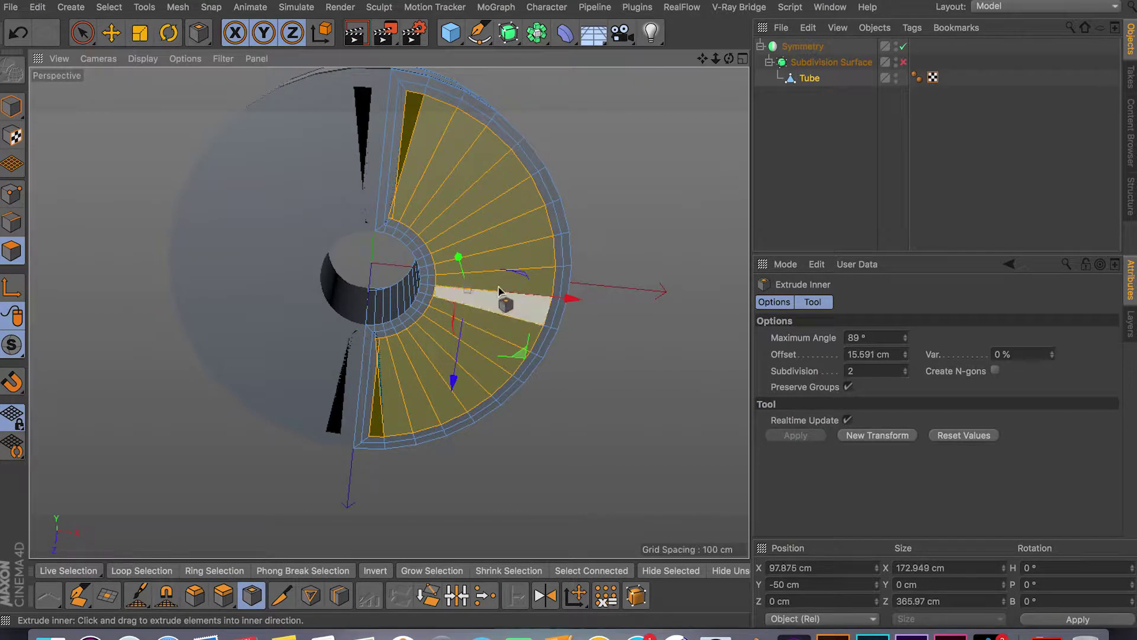
{"action": "left_click_drag", "start_coordinate": [604, 279], "coordinate": [611, 302], "text": "alt"}
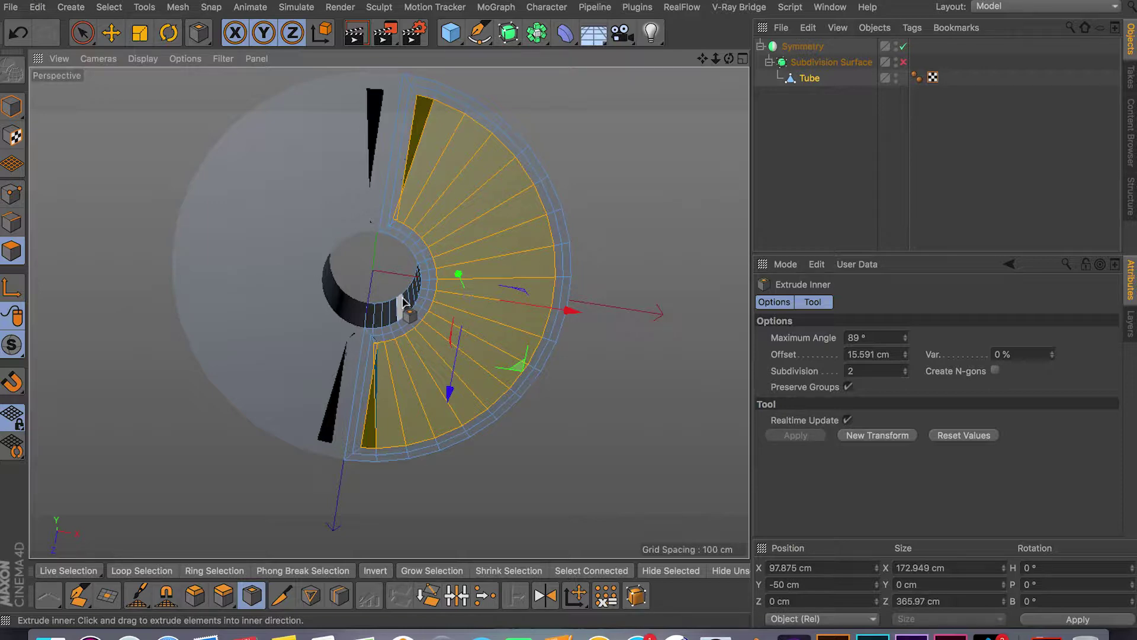
{"action": "left_click_drag", "start_coordinate": [642, 358], "coordinate": [647, 295], "text": "alt"}
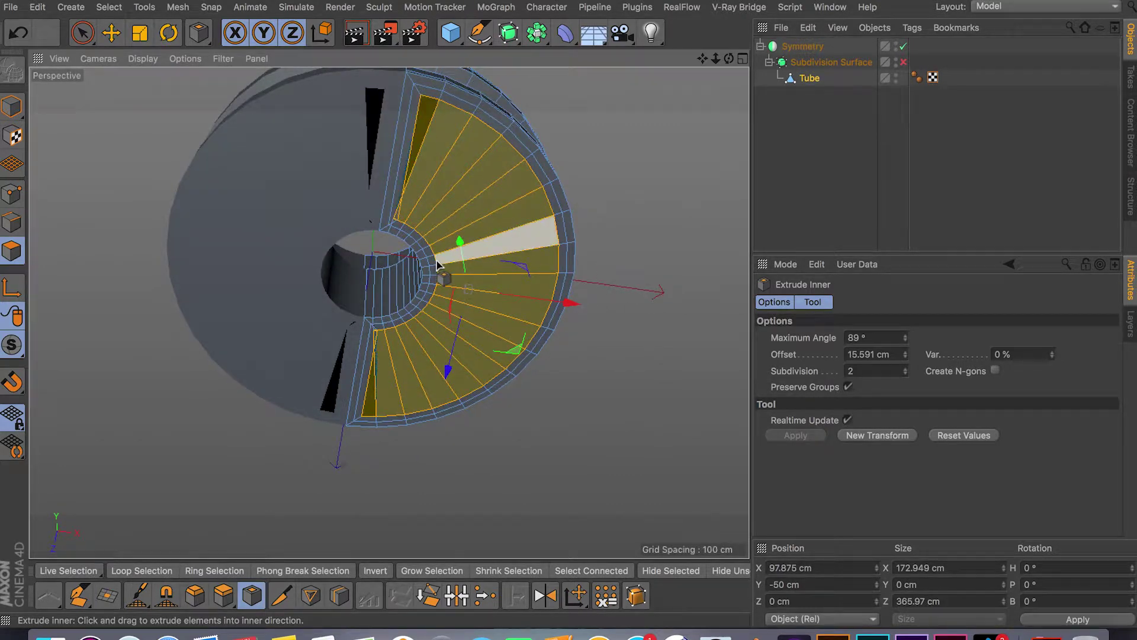
{"action": "key", "text": "super+z"}
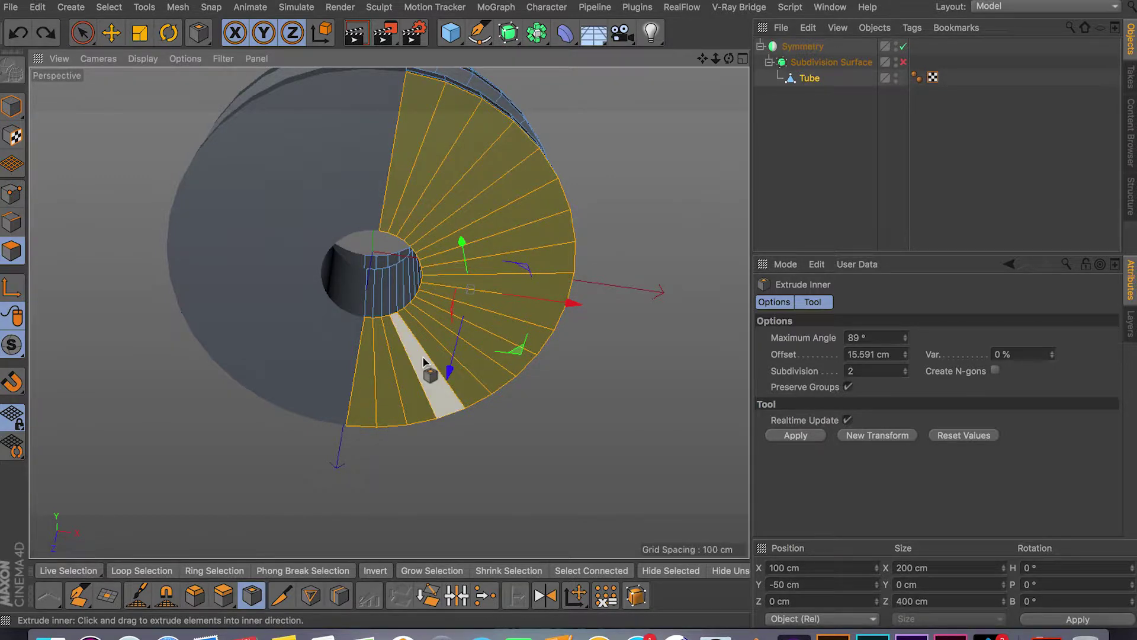
{"action": "left_click_drag", "start_coordinate": [622, 240], "coordinate": [675, 227], "text": "alt"}
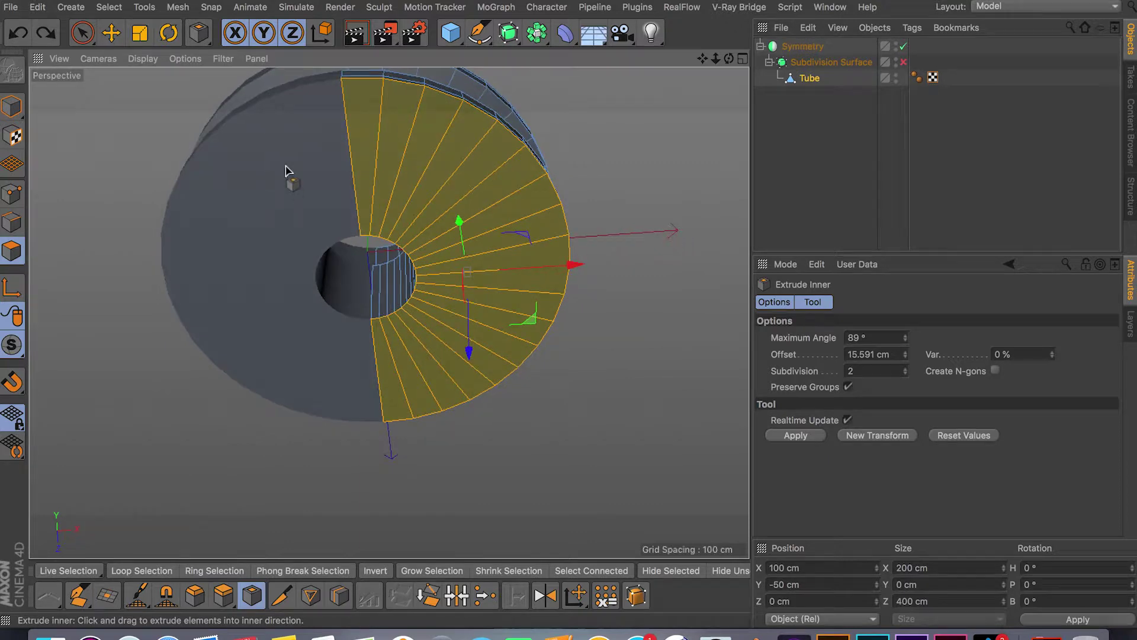
Set Extrude Inner's Var. to 100% and inset the bottom faces about 10.1 cm with a Subdivision of 2, undoing the preceding trial inset.
{"action": "mouse_move", "coordinate": [355, 172]}
{"action": "left_mouse_down"}
{"action": "mouse_move", "coordinate": [438, 173]}
{"action": "mouse_move", "coordinate": [373, 173]}
{"action": "left_mouse_up"}
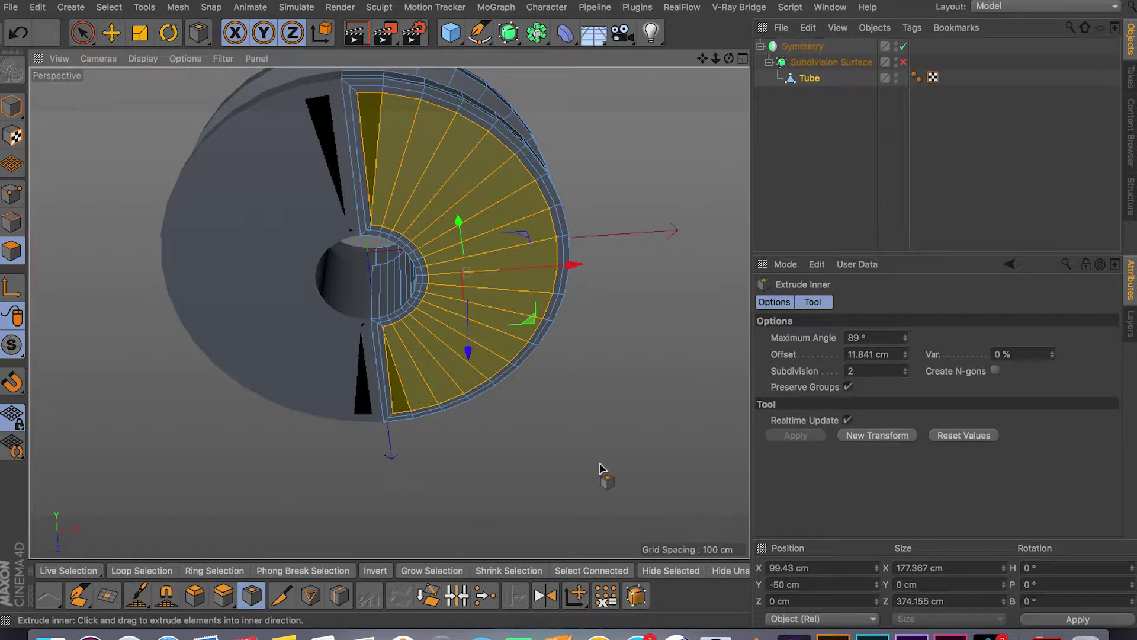
{"action": "left_click_drag", "start_coordinate": [1052, 355], "coordinate": [1052, 330]}
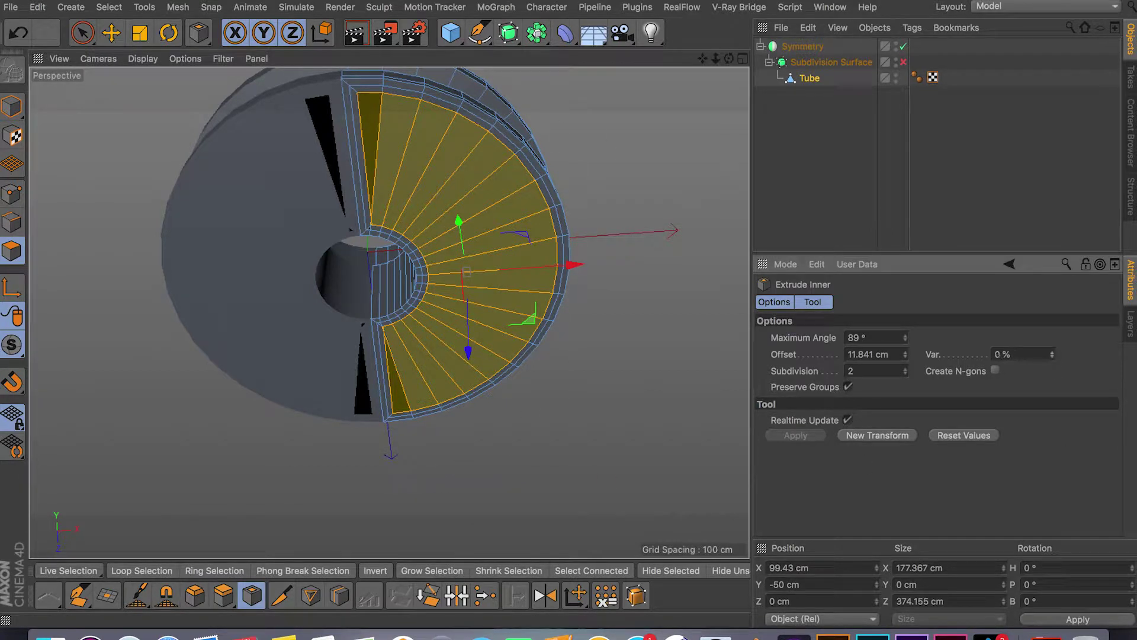
{"action": "key", "text": "ctrl+z"}
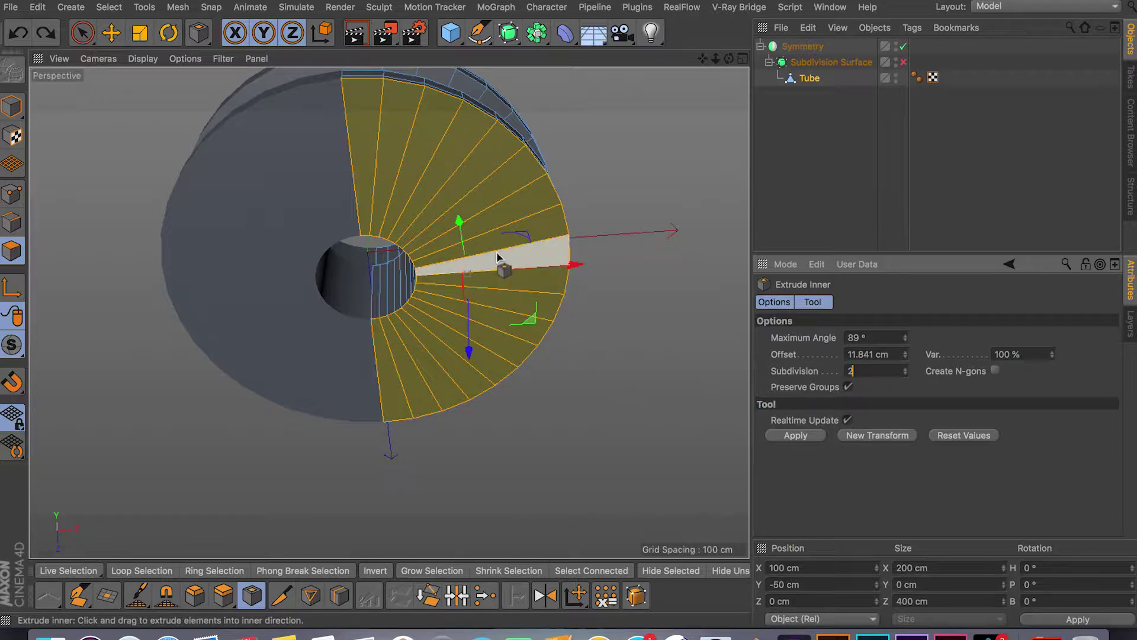
{"action": "left_click_drag", "start_coordinate": [498, 256], "coordinate": [536, 257]}
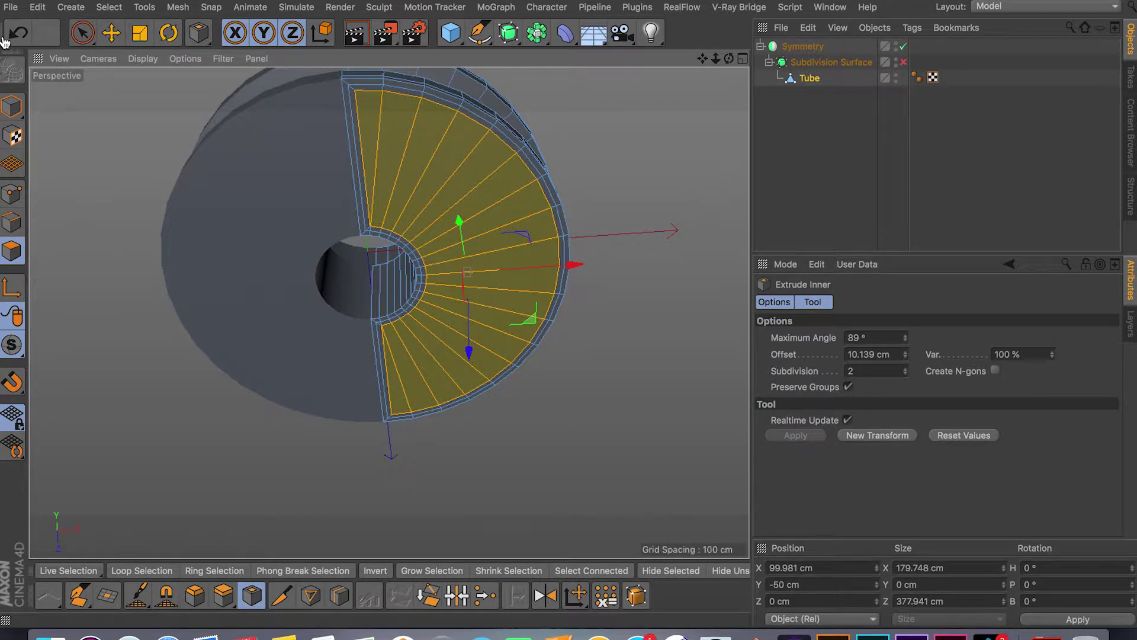
Switch to Live Selection and examine the narrow inset faces along the symmetry seam on the underside up close.
{"action": "left_click", "coordinate": [81, 32]}
{"action": "left_click_drag", "start_coordinate": [309, 197], "coordinate": [372, 154], "text": "alt"}
{"action": "scroll", "coordinate": [372, 154], "scroll_direction": "up", "scroll_amount": 10}
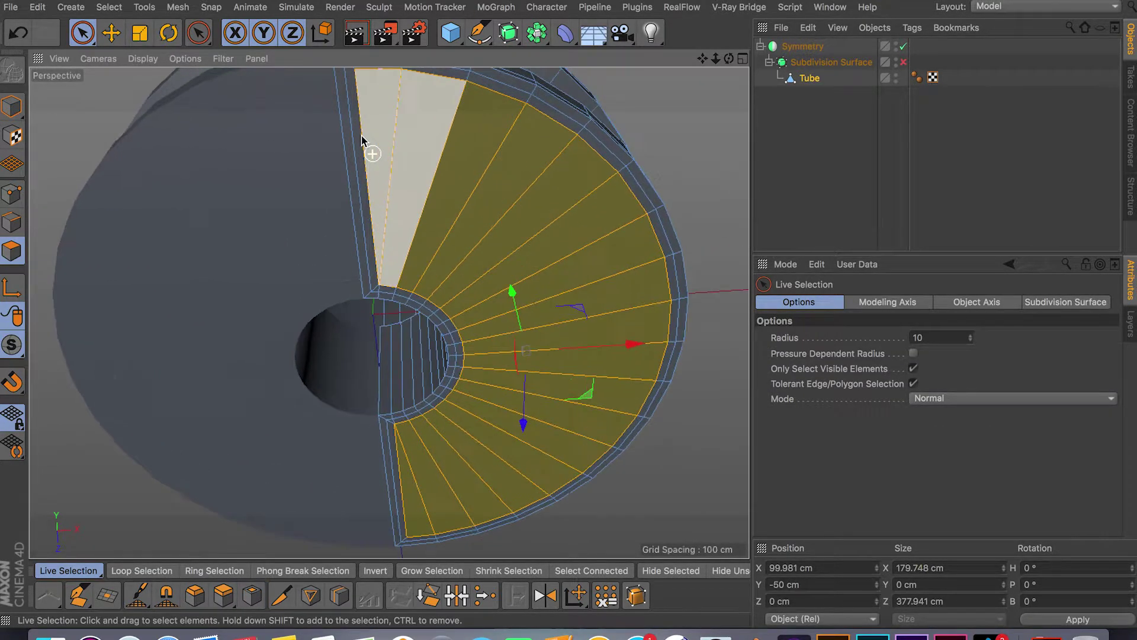
{"action": "scroll", "coordinate": [365, 118], "scroll_direction": "down", "scroll_amount": 10}
{"action": "scroll", "coordinate": [363, 183], "scroll_direction": "up", "scroll_amount": 10}
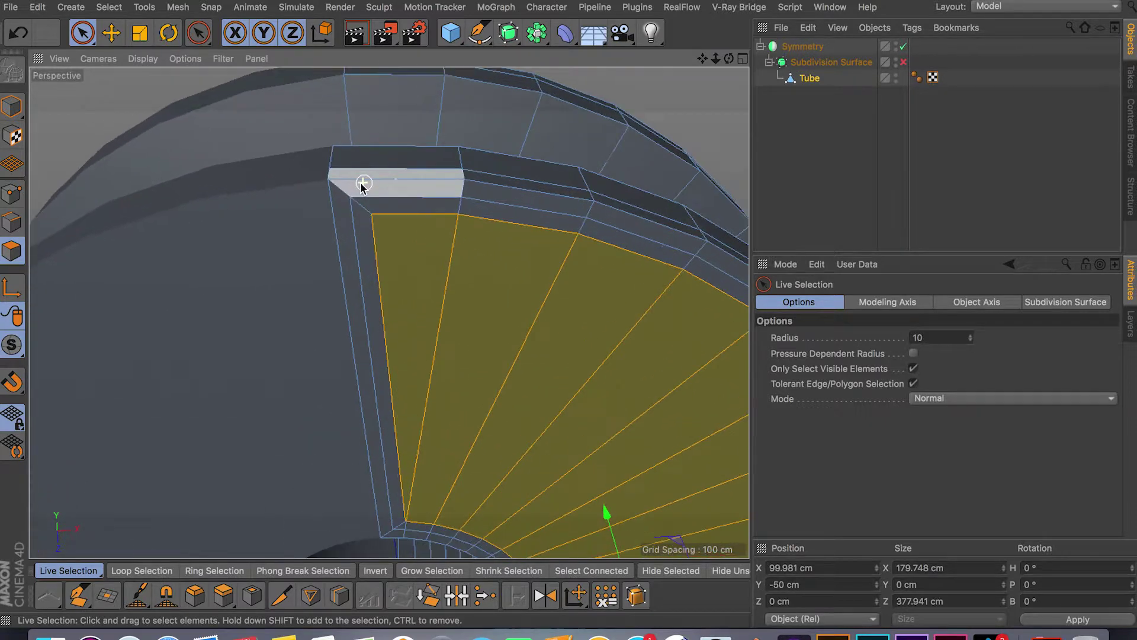
{"action": "scroll", "coordinate": [363, 184], "scroll_direction": "down", "scroll_amount": 4}
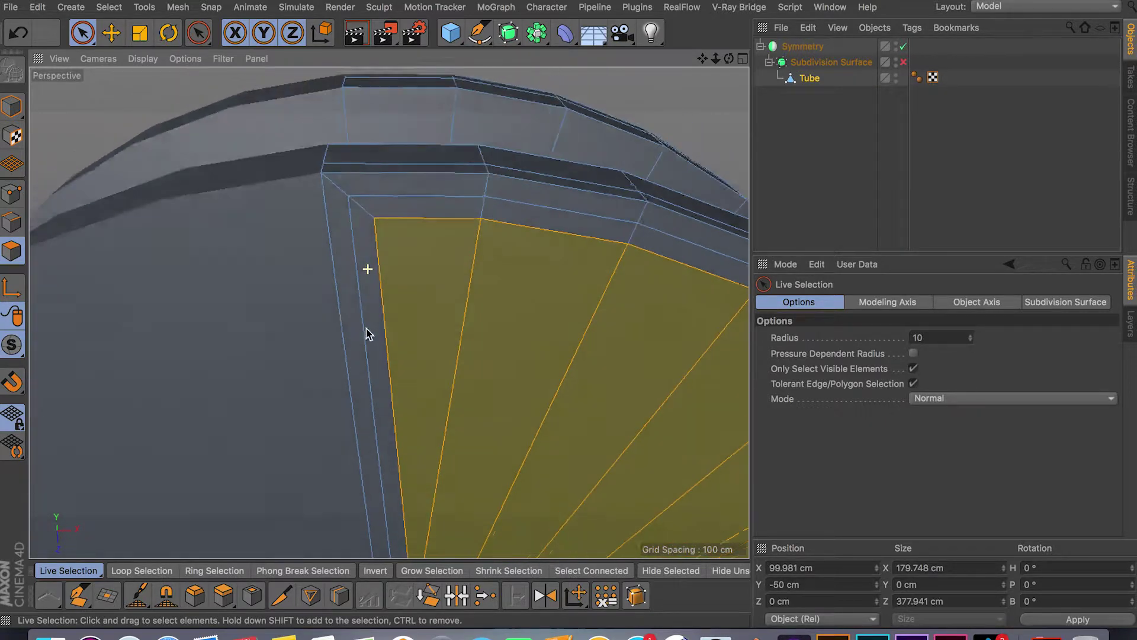
Weld the three diagonal corner points at the outer rim's negative-Z seam end onto the outermost point, undoing a trial weld to the middle point.
{"action": "left_click", "coordinate": [13, 200]}
{"action": "left_click_drag", "start_coordinate": [375, 220], "coordinate": [319, 175]}
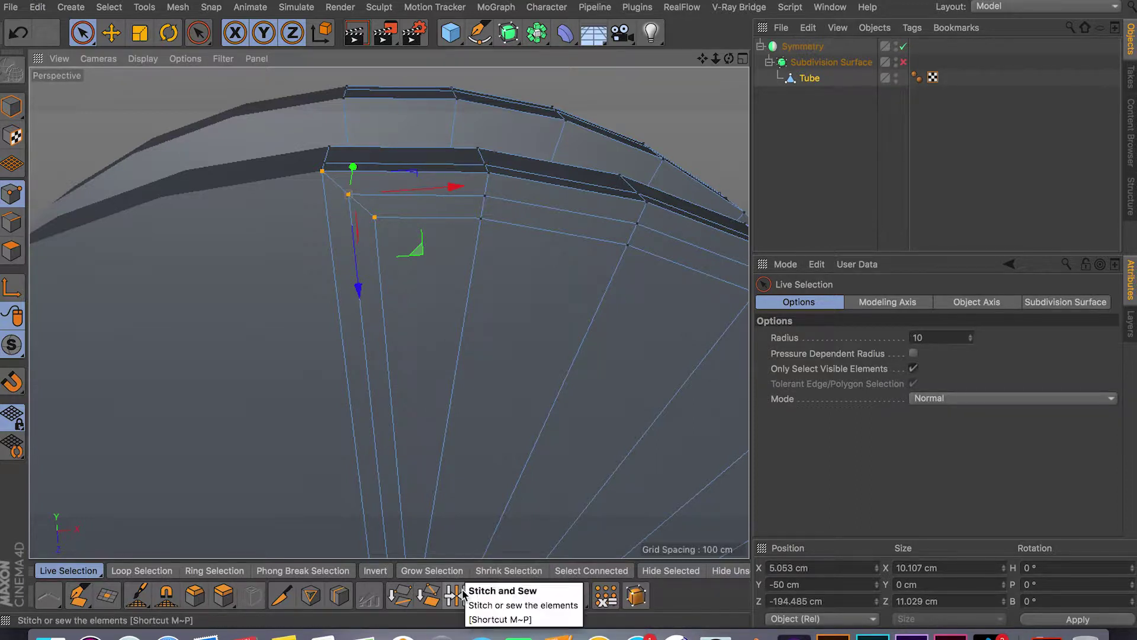
{"action": "left_click", "coordinate": [485, 596]}
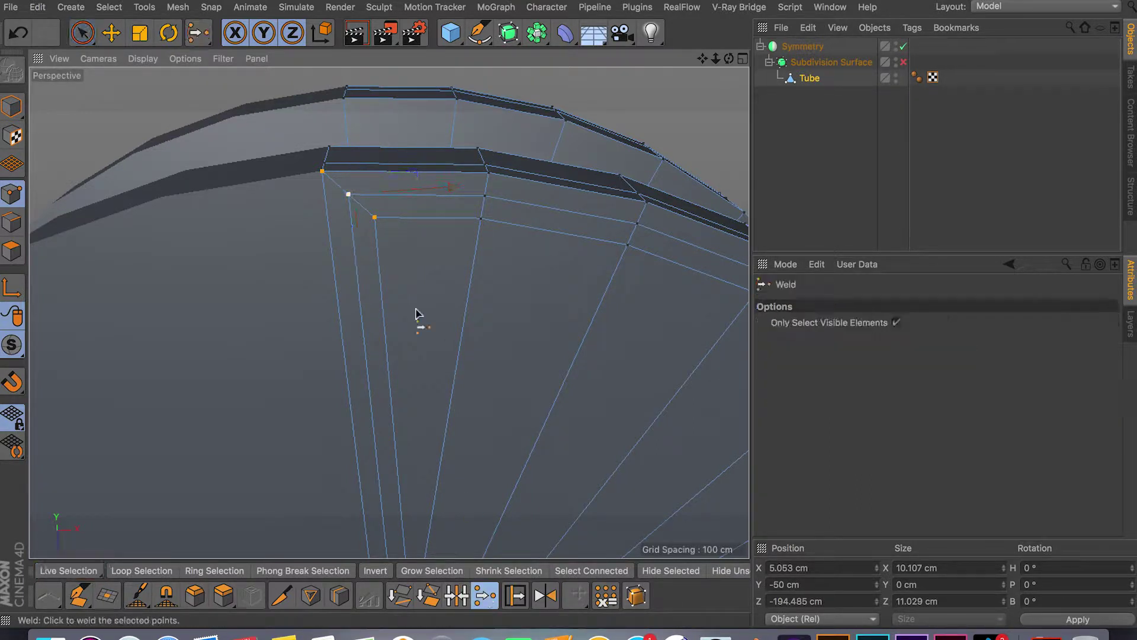
{"action": "left_click", "coordinate": [324, 176]}
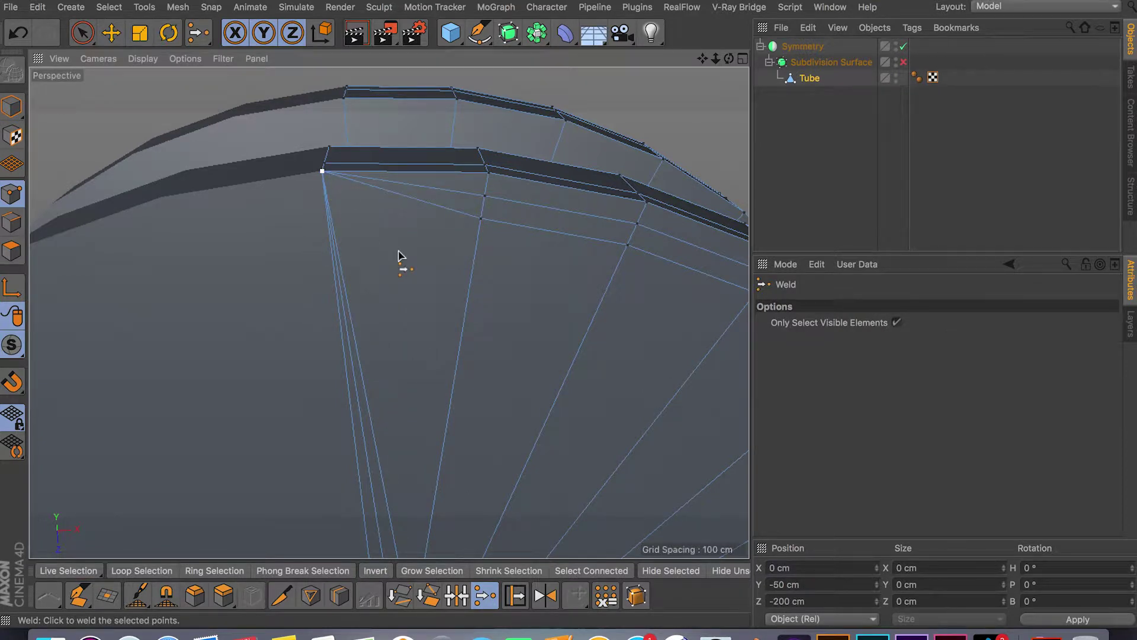
{"action": "key", "text": "super+z"}
{"action": "left_click", "coordinate": [348, 195]}
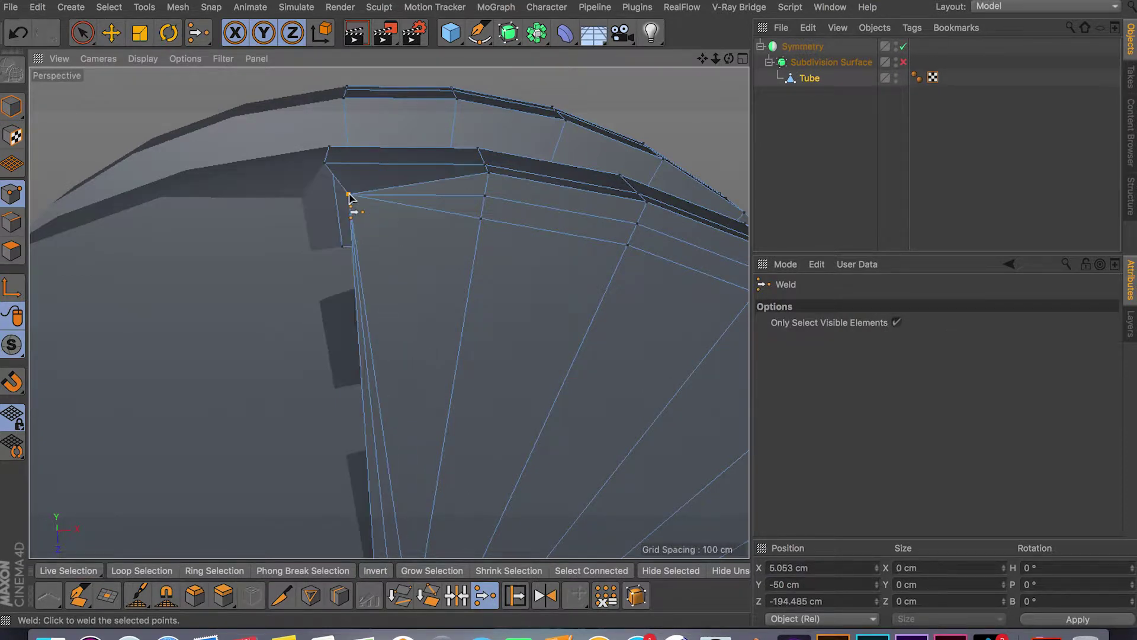
{"action": "key", "text": "super+z"}
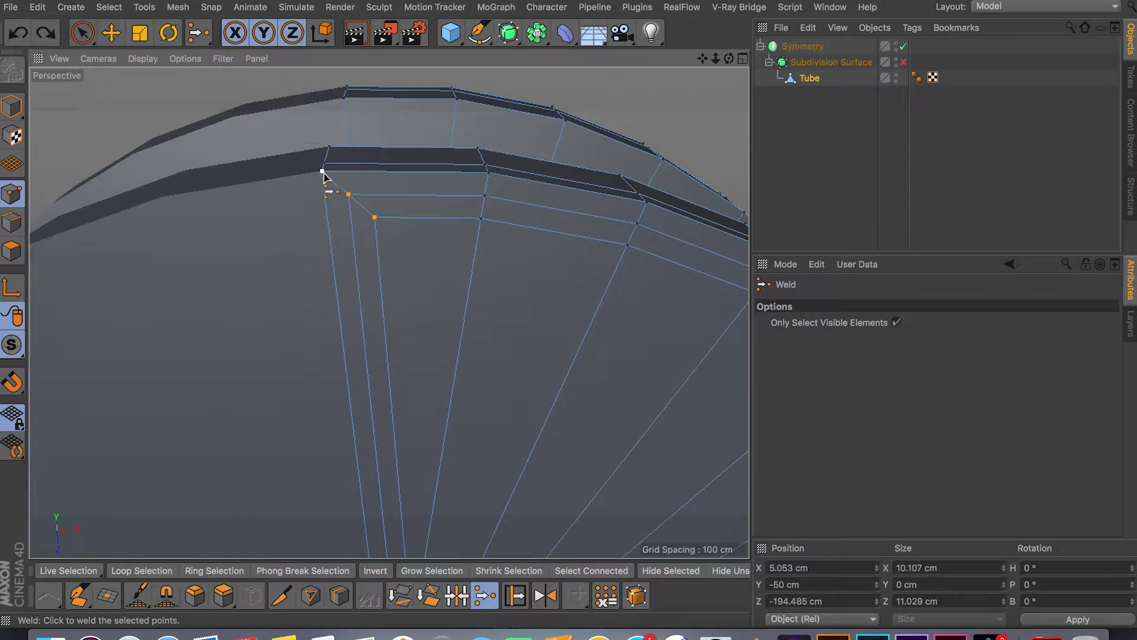
{"action": "left_click", "coordinate": [322, 172]}
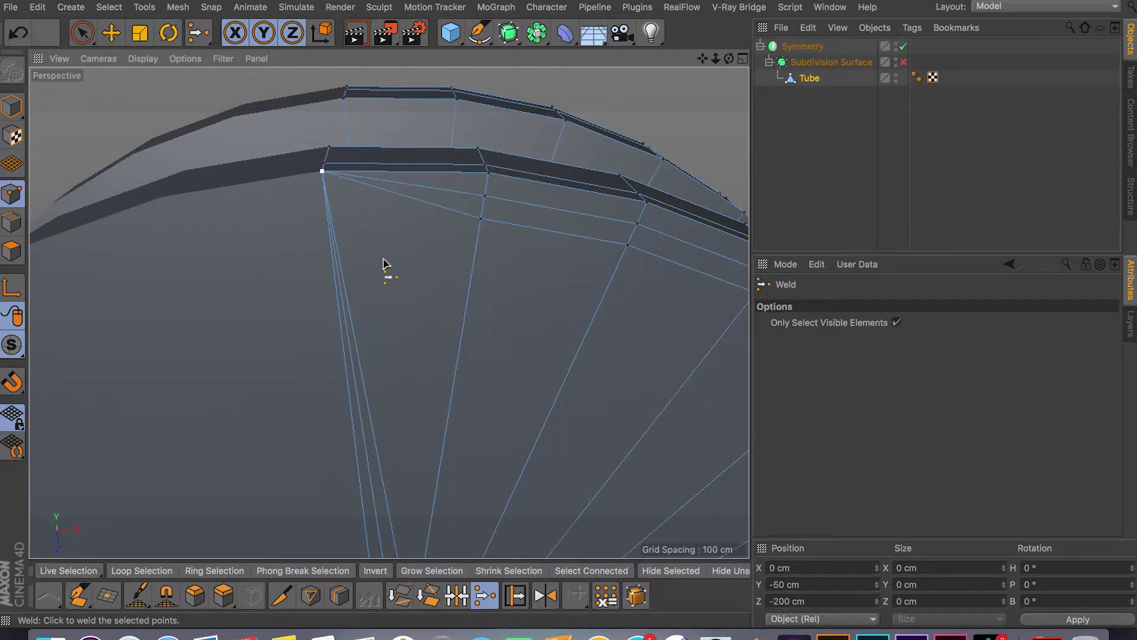
Weld the three diagonal corner points at the negative-Z seam end of the bottom hole onto the point on the hole's edge.
{"action": "left_click_drag", "start_coordinate": [383, 263], "coordinate": [384, 267], "text": "alt"}
{"action": "left_click_drag", "start_coordinate": [436, 411], "coordinate": [436, 411], "text": "alt"}
{"action": "left_click_drag", "start_coordinate": [436, 482], "coordinate": [486, 178], "text": "alt"}
{"action": "left_click", "coordinate": [82, 33]}
{"action": "key", "text": "super+z"}
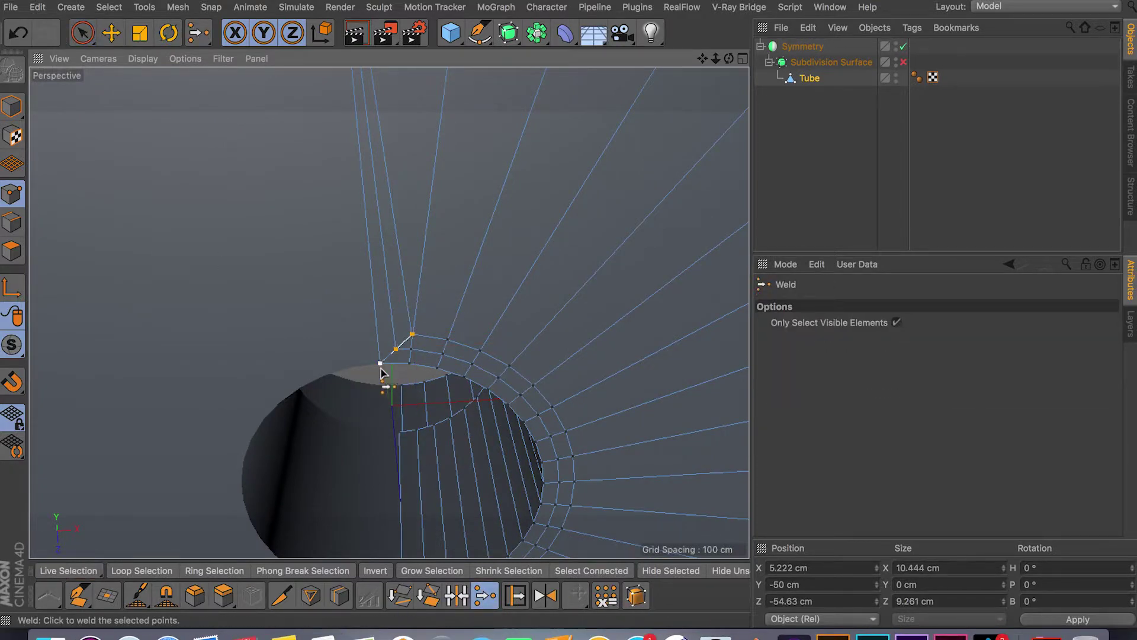
{"action": "scroll", "coordinate": [398, 375], "scroll_direction": "up", "scroll_amount": 5}
{"action": "key", "text": "space"}
{"action": "left_click", "coordinate": [390, 168]}
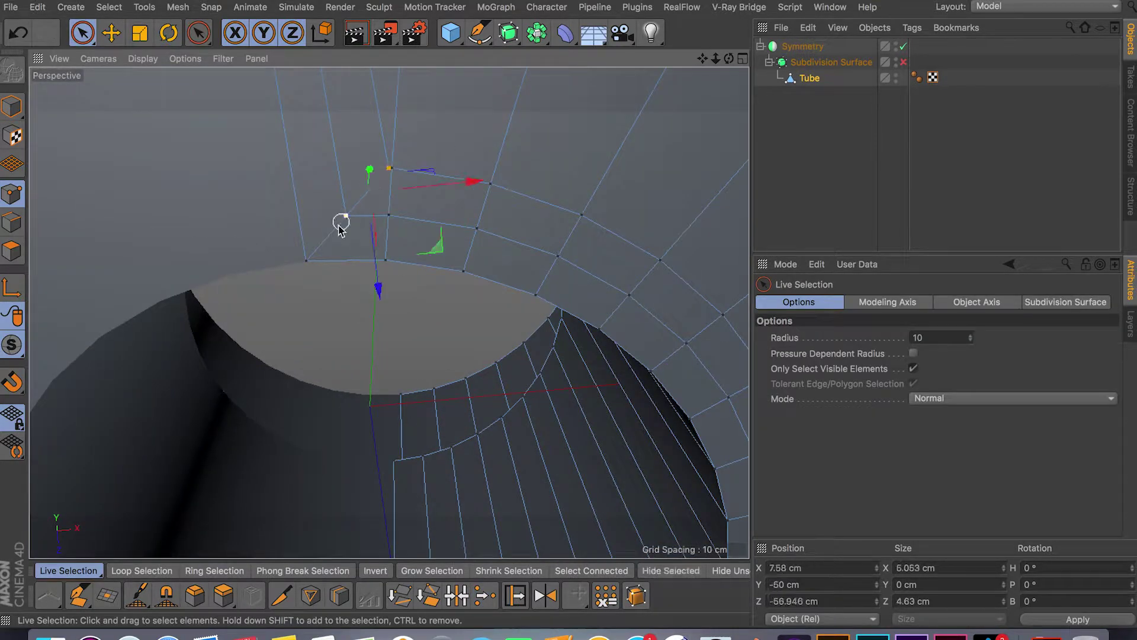
{"action": "key", "text": "space"}
{"action": "left_click", "coordinate": [306, 260]}
Weld the three diagonal corner points at the positive-Z seam end of the bottom hole onto the hole-edge point at Z 50 cm.
{"action": "scroll", "coordinate": [463, 450], "scroll_direction": "down", "scroll_amount": 3}
{"action": "left_click_drag", "start_coordinate": [463, 450], "coordinate": [444, 215], "text": "alt"}
{"action": "key", "text": "space"}
{"action": "left_click", "coordinate": [377, 258]}
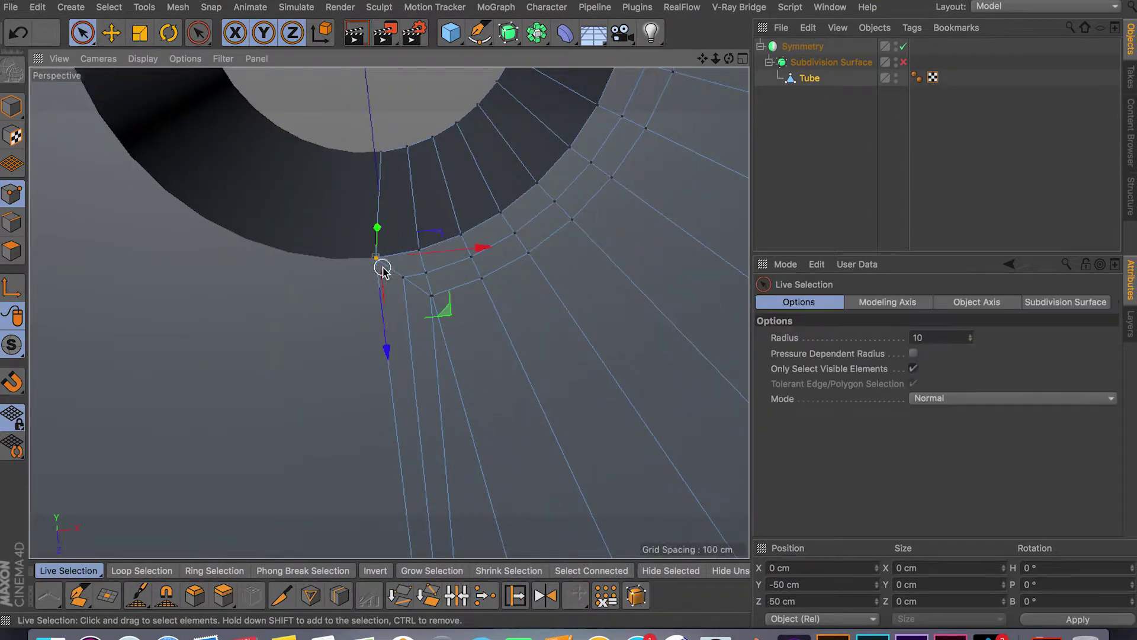
{"action": "left_click", "coordinate": [403, 277], "text": "shift"}
{"action": "left_click", "coordinate": [431, 295], "text": "shift"}
{"action": "left_click", "coordinate": [477, 604]}
Weld the three diagonal corner points at the outer rim's positive-Z seam end onto the rim point at Z 200 cm.
{"action": "scroll", "coordinate": [440, 348], "scroll_direction": "down", "scroll_amount": 3}
{"action": "left_click_drag", "start_coordinate": [439, 348], "coordinate": [432, 399], "text": "alt"}
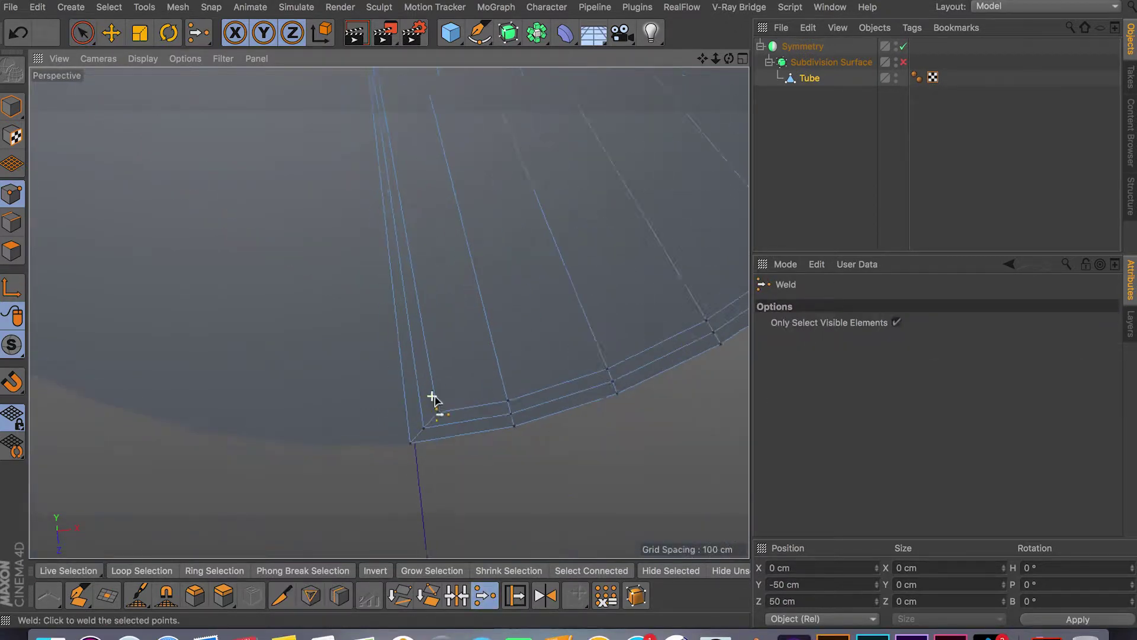
{"action": "key", "text": "space"}
{"action": "left_click", "coordinate": [483, 598]}
{"action": "left_click", "coordinate": [422, 433]}
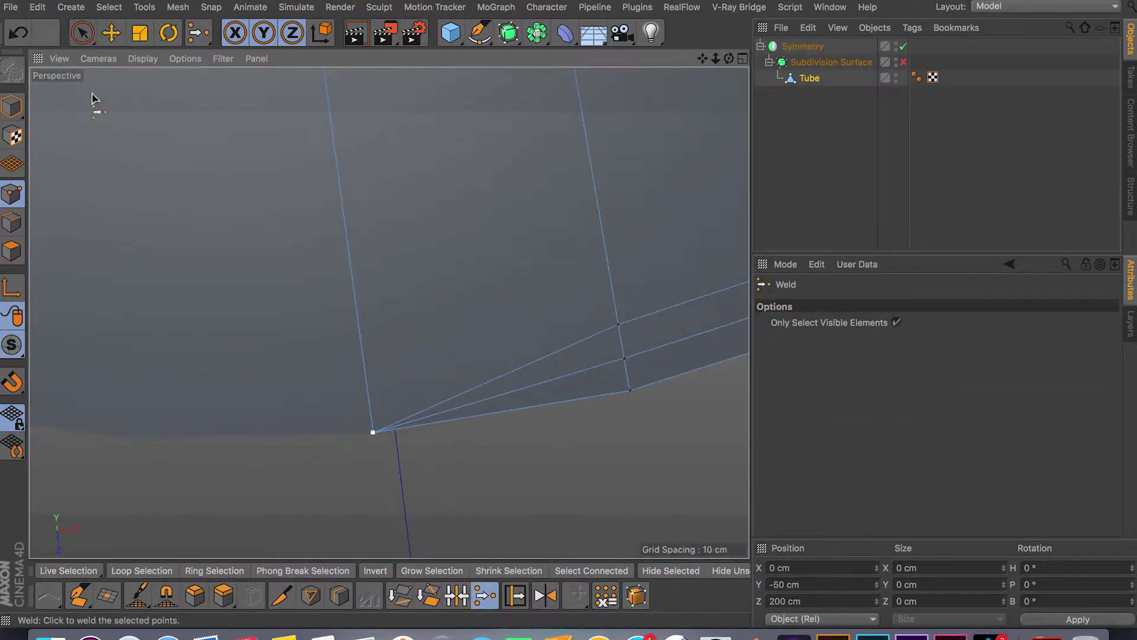
Remove the two slanted edges that converge on the welded rim point at Z 200 cm.
{"action": "left_click", "coordinate": [89, 36]}
{"action": "left_click_drag", "start_coordinate": [490, 337], "coordinate": [368, 344], "text": "alt"}
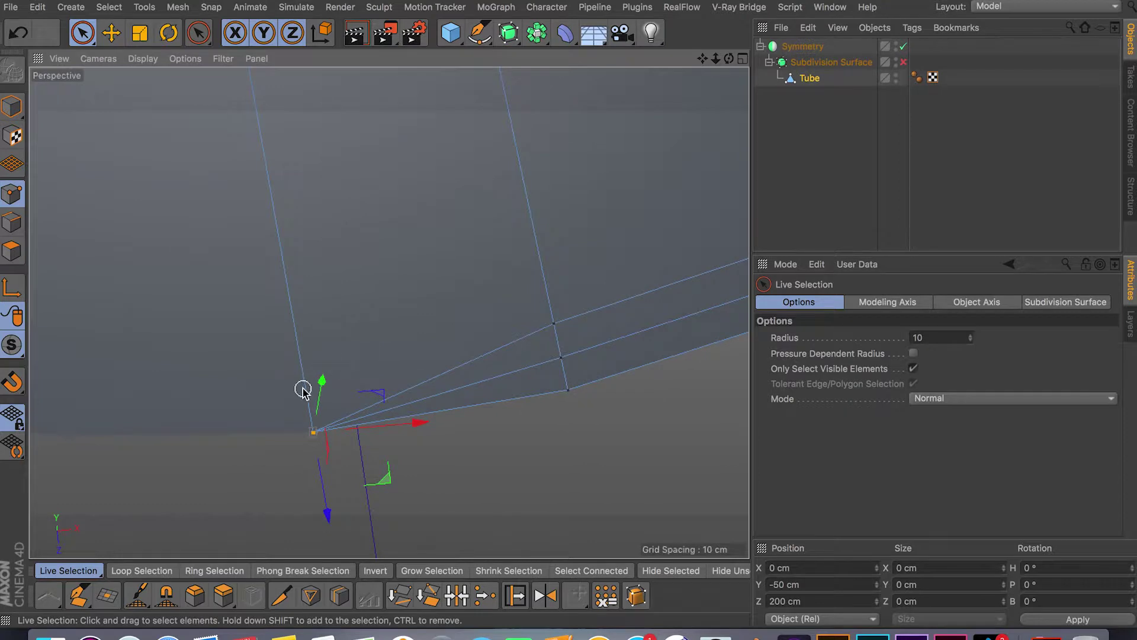
{"action": "left_click", "coordinate": [12, 222]}
{"action": "left_click", "coordinate": [512, 349]}
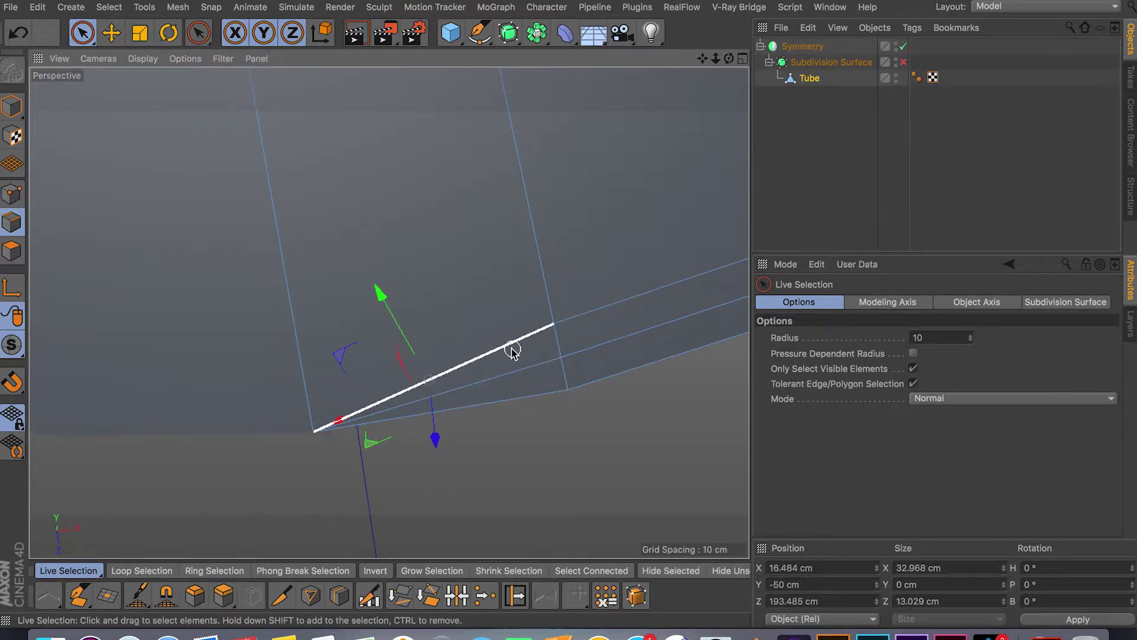
{"action": "left_click", "coordinate": [427, 263]}
{"action": "left_click", "coordinate": [483, 388]}
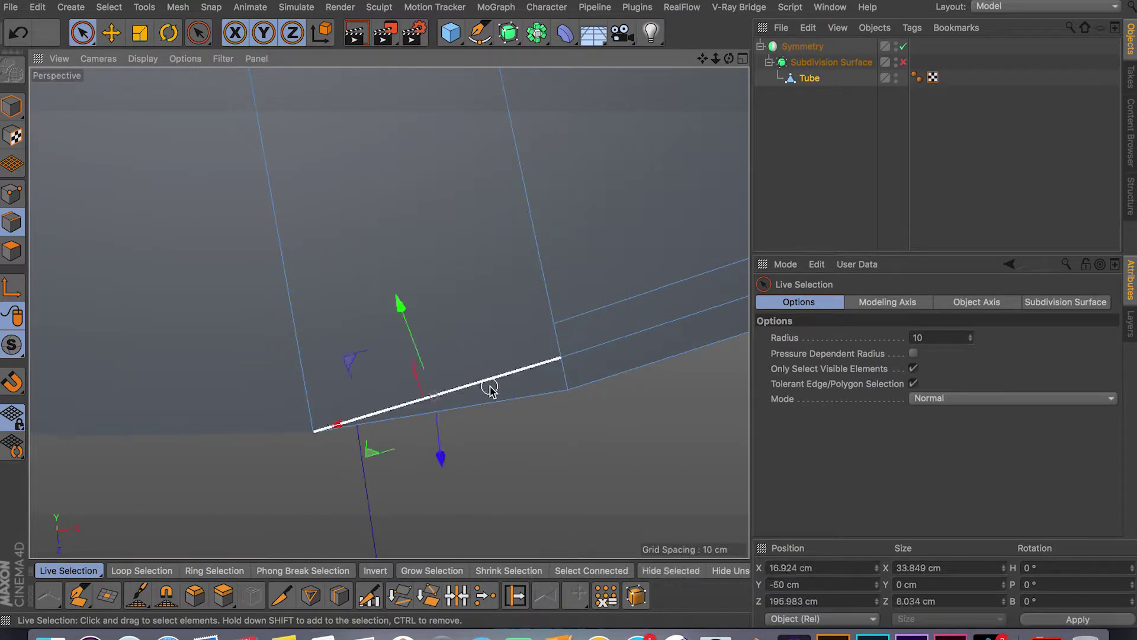
{"action": "left_click", "coordinate": [489, 386]}
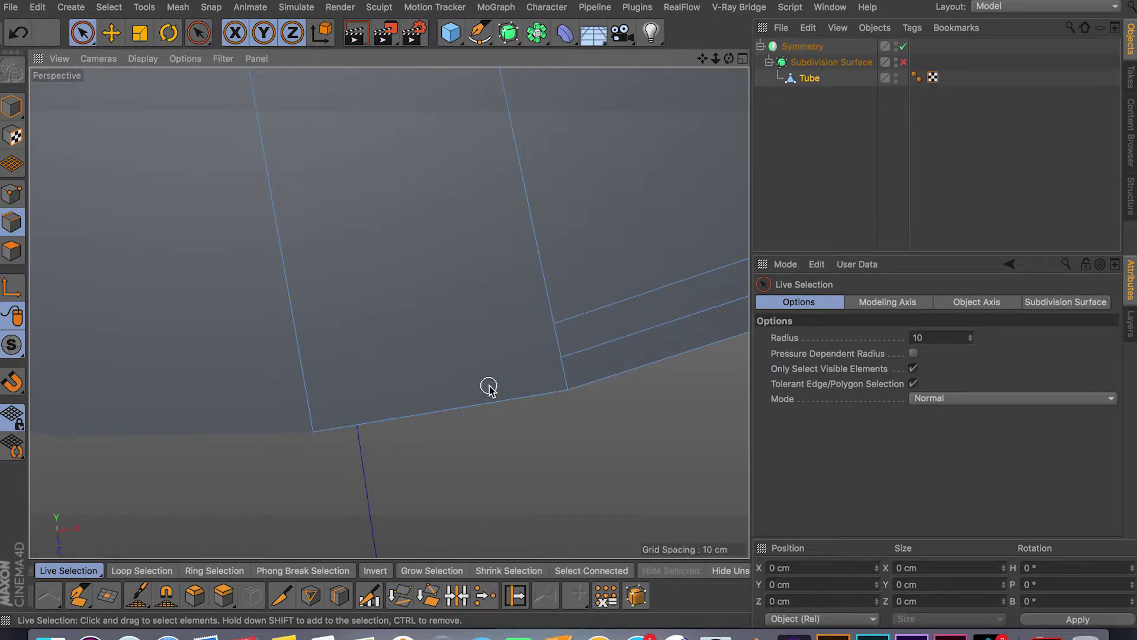
Extend the two outer supporting loops straight to the symmetry seam at the positive-Z rim with Line Cut.
{"action": "left_click", "coordinate": [280, 596]}
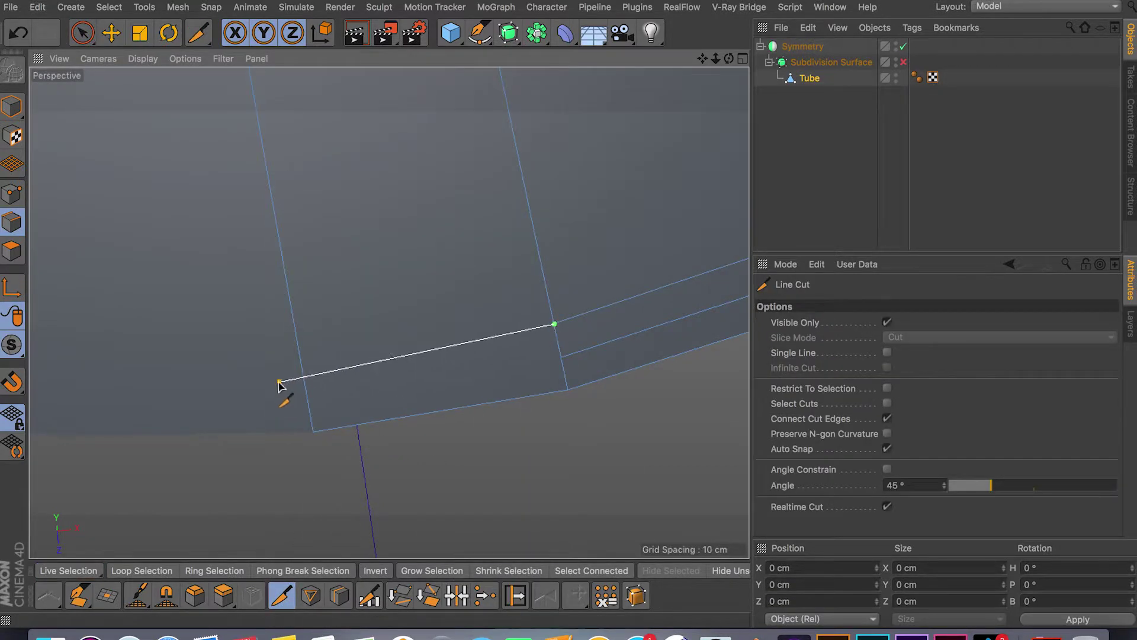
{"action": "left_click", "coordinate": [304, 371]}
{"action": "key", "text": "Escape"}
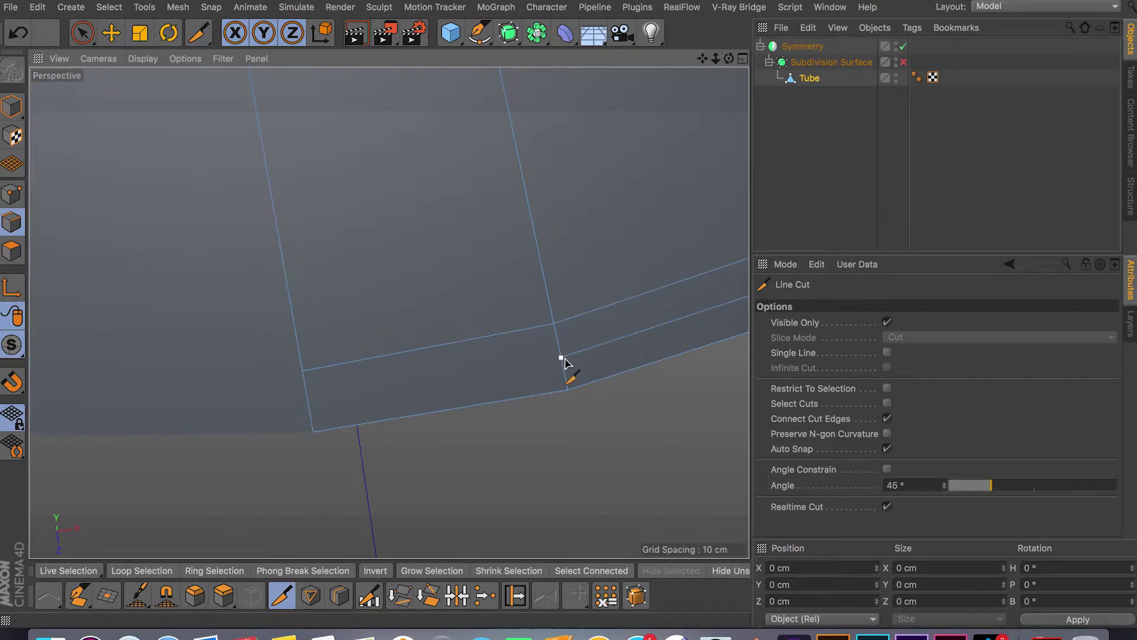
{"action": "scroll", "coordinate": [426, 406], "scroll_direction": "down", "scroll_amount": 8}
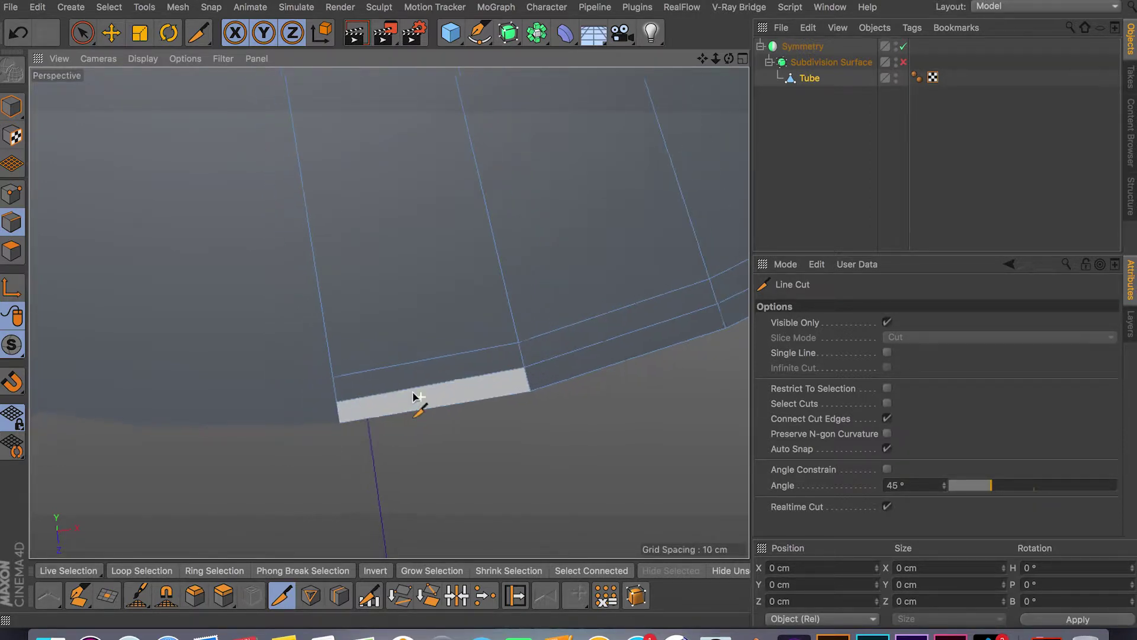
Turn on the Subdivision Surface, examine the smoothed underside along the seam and around the hole, and turn it off again.
{"action": "left_click_drag", "start_coordinate": [424, 418], "coordinate": [468, 352], "text": "alt"}
{"action": "left_click", "coordinate": [82, 34]}
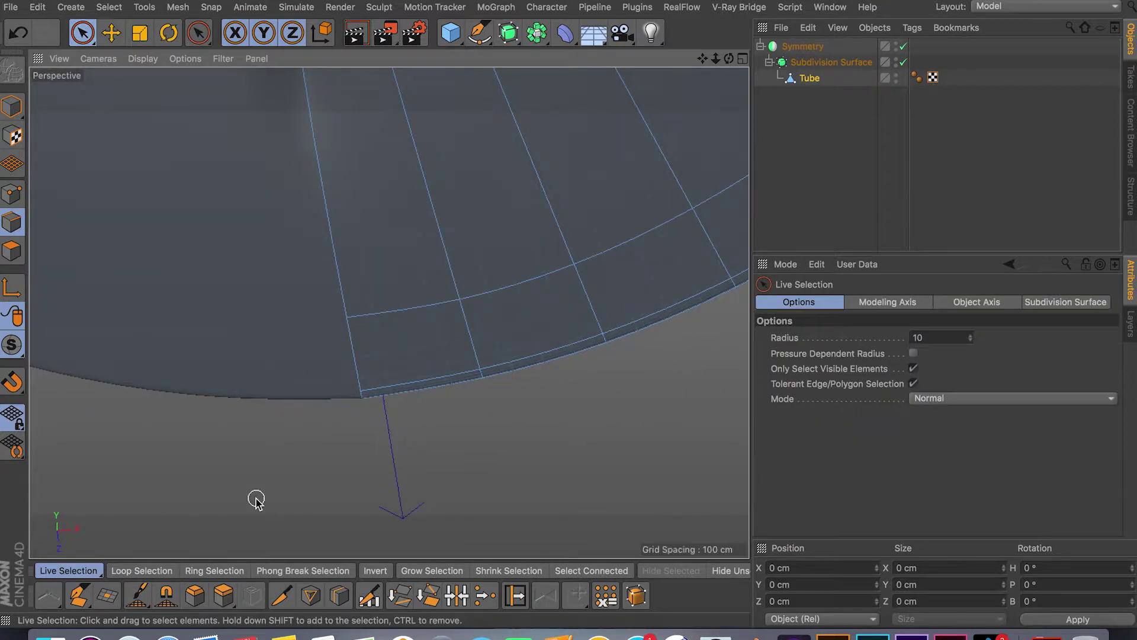
{"action": "left_click_drag", "start_coordinate": [254, 500], "coordinate": [373, 158], "text": "alt"}
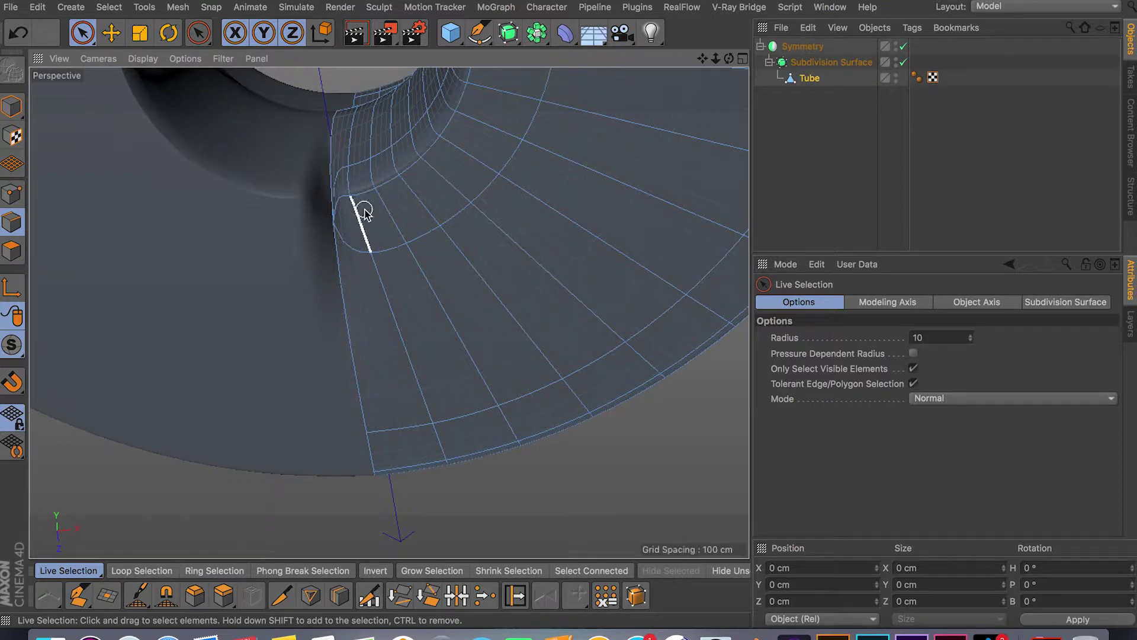
{"action": "left_click_drag", "start_coordinate": [364, 213], "coordinate": [360, 315], "text": "alt"}
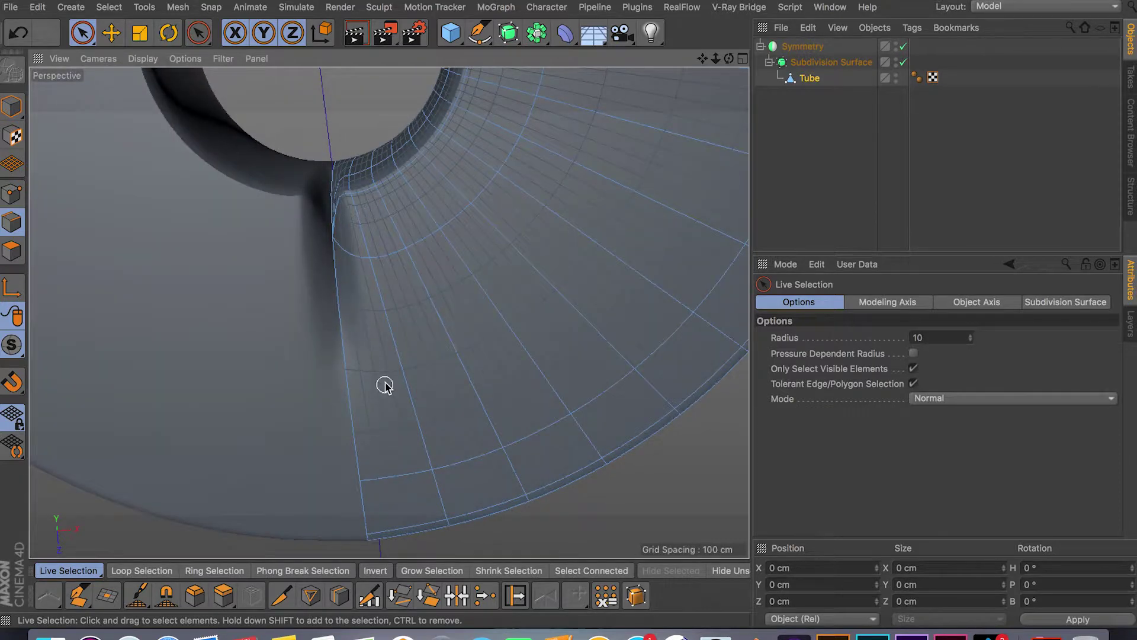
{"action": "left_click_drag", "start_coordinate": [385, 386], "coordinate": [452, 375], "text": "alt"}
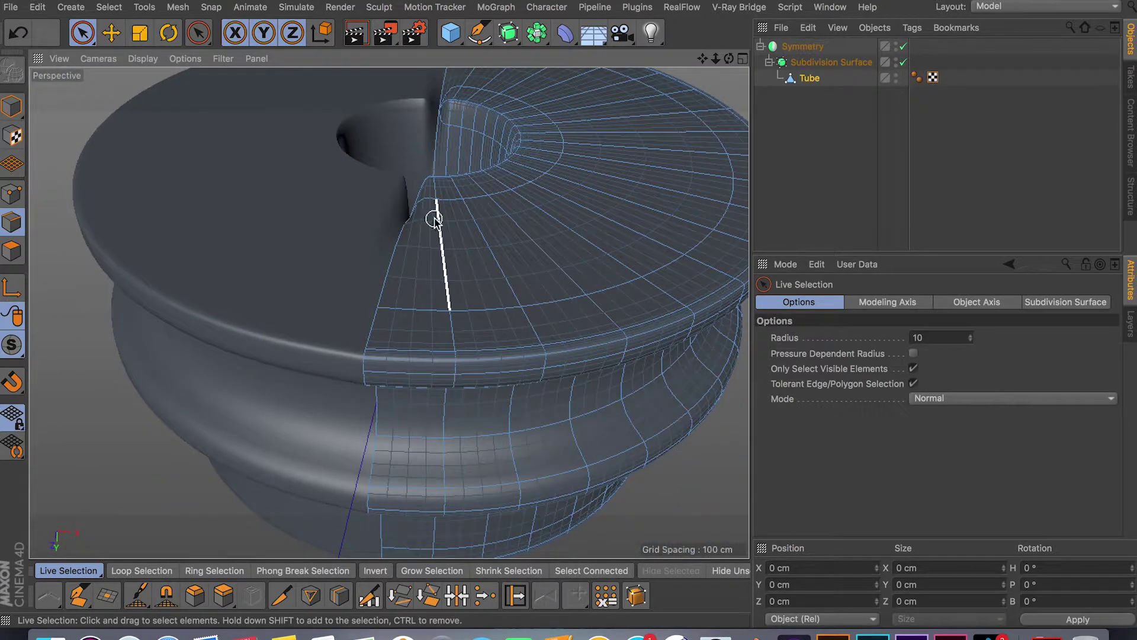
{"action": "key", "text": "q"}
Remove the two slanted edges that converge on the welded hole-edge point at the positive-Z end of the seam.
{"action": "left_click_drag", "start_coordinate": [477, 195], "coordinate": [441, 122], "text": "alt"}
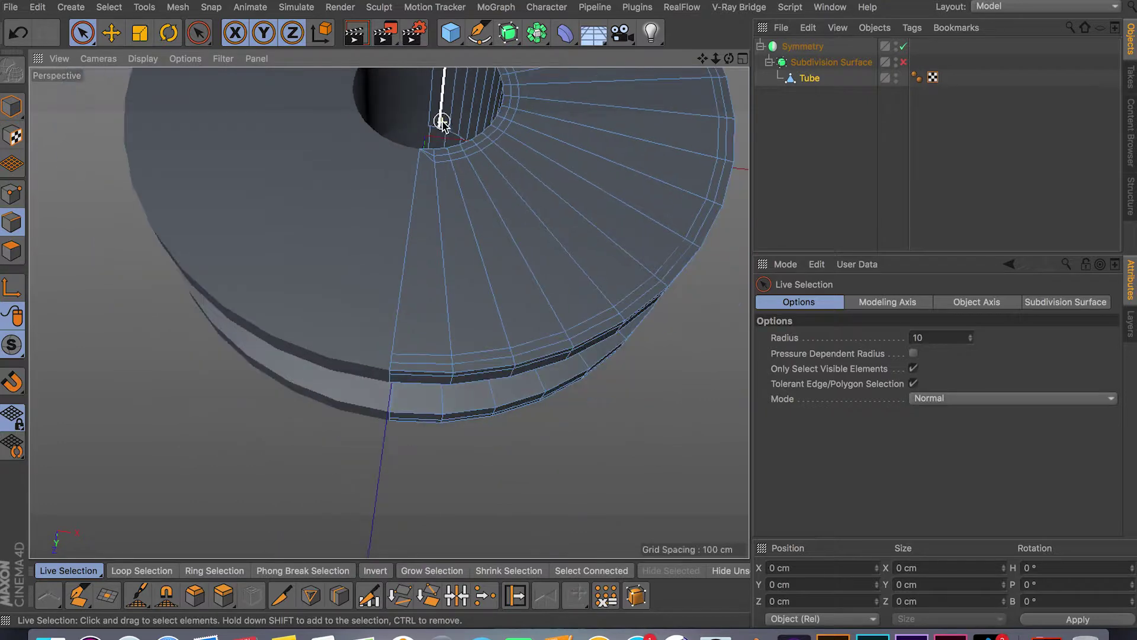
{"action": "scroll", "coordinate": [441, 121], "scroll_direction": "up", "scroll_amount": 8}
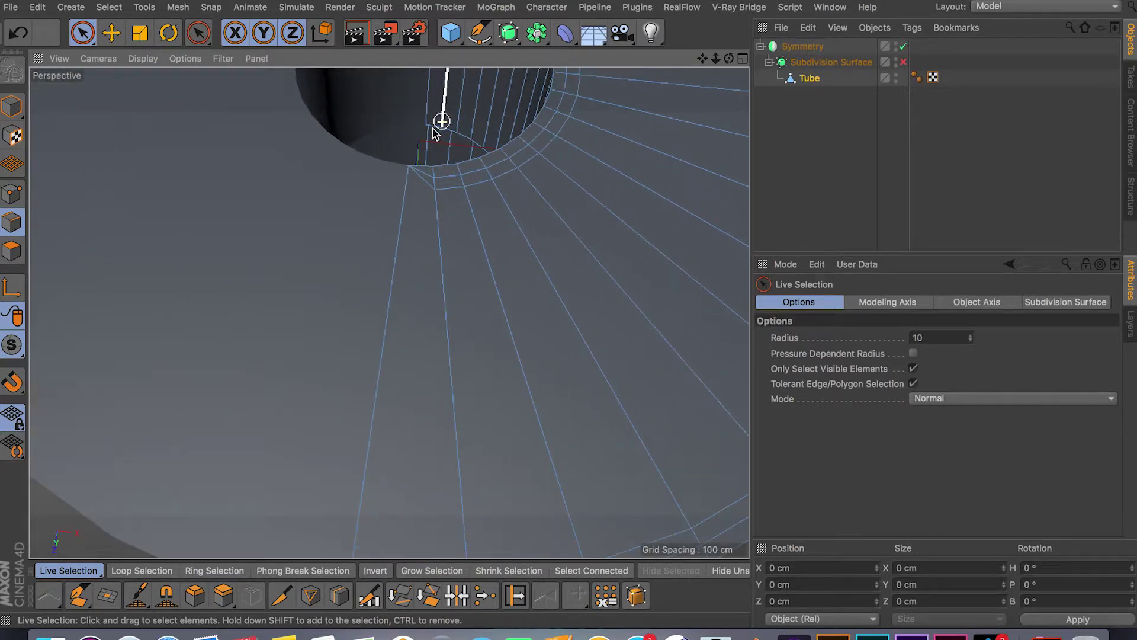
{"action": "scroll", "coordinate": [435, 132], "scroll_direction": "up", "scroll_amount": 8}
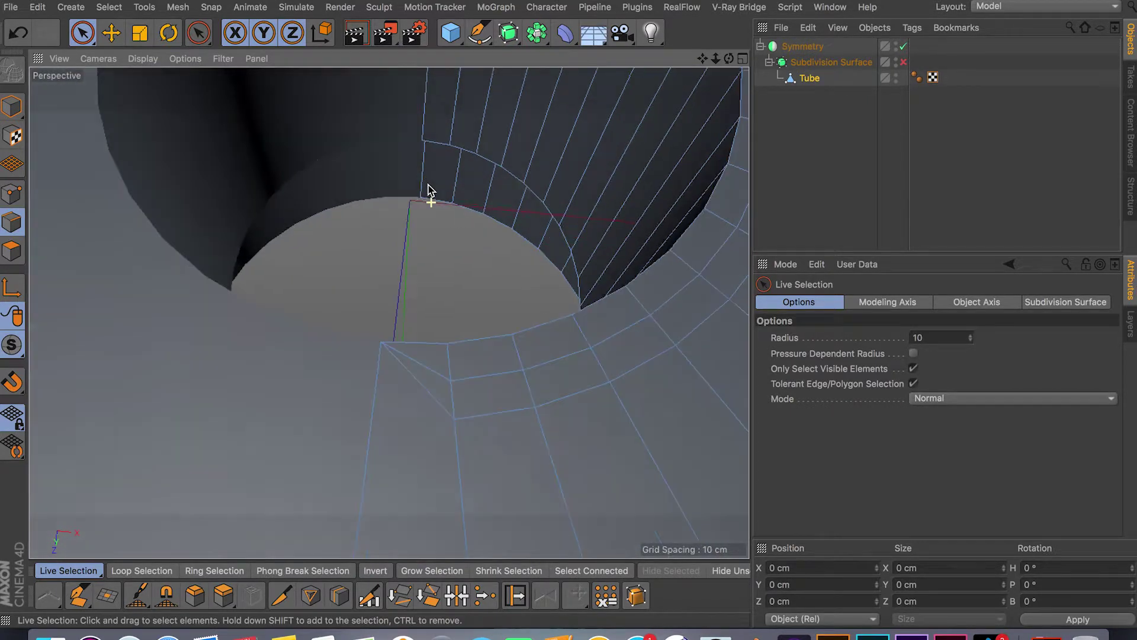
{"action": "scroll", "coordinate": [428, 191], "scroll_direction": "up", "scroll_amount": 1}
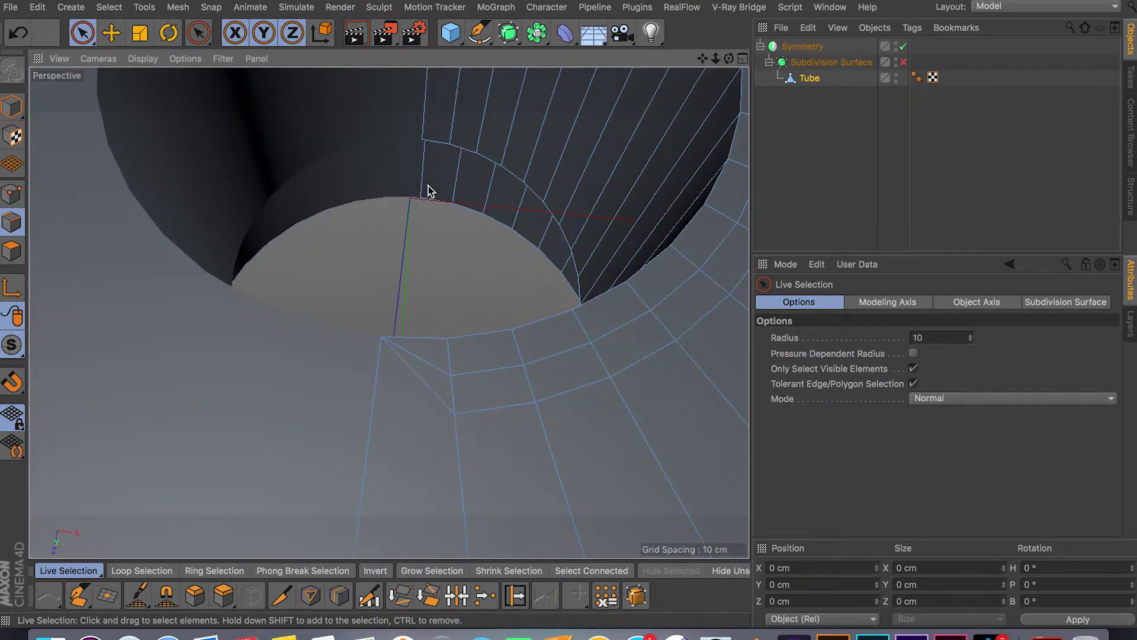
{"action": "left_click", "coordinate": [414, 353]}
{"action": "key", "text": "Delete"}
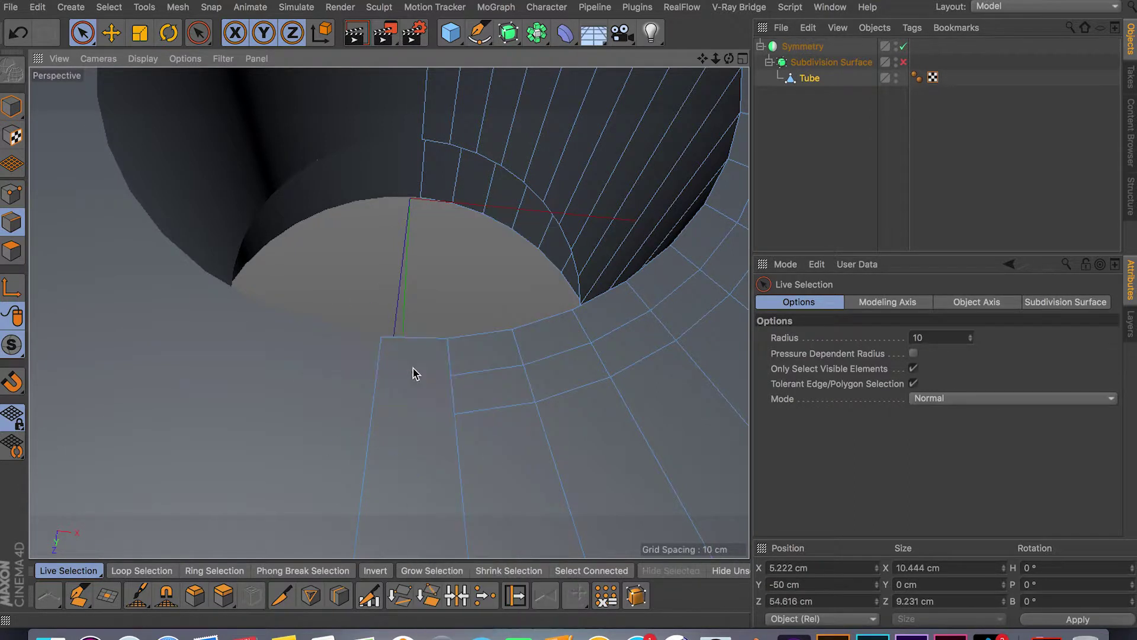
Extend the two supporting loops around the hole to the symmetry seam on its positive-Z side with Line Cut.
{"action": "left_click", "coordinate": [282, 595]}
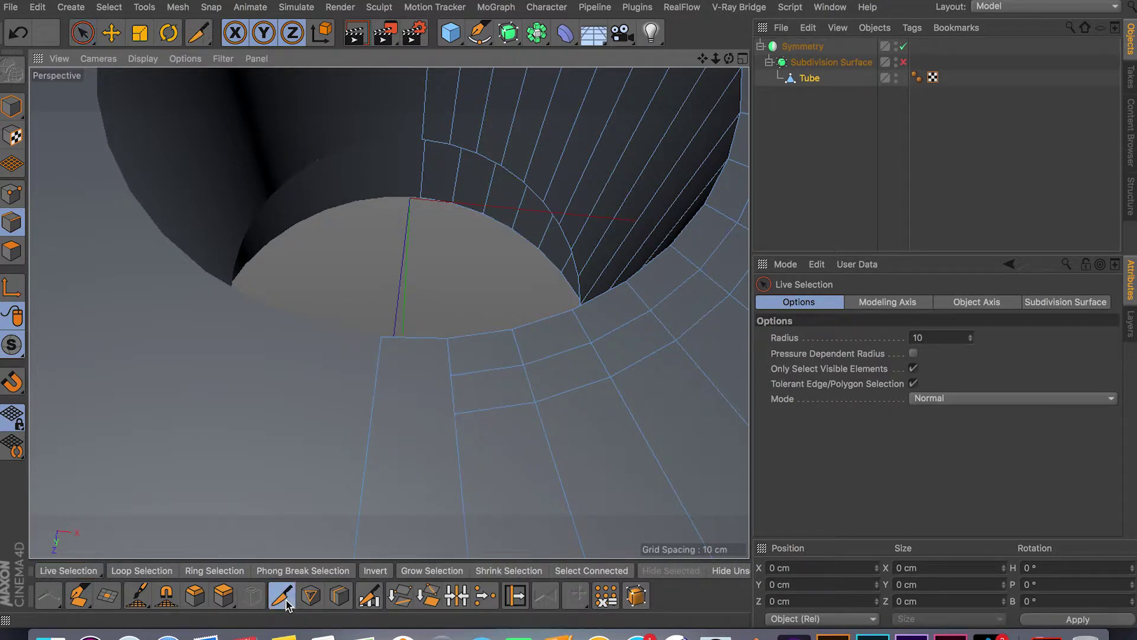
{"action": "left_click", "coordinate": [451, 376]}
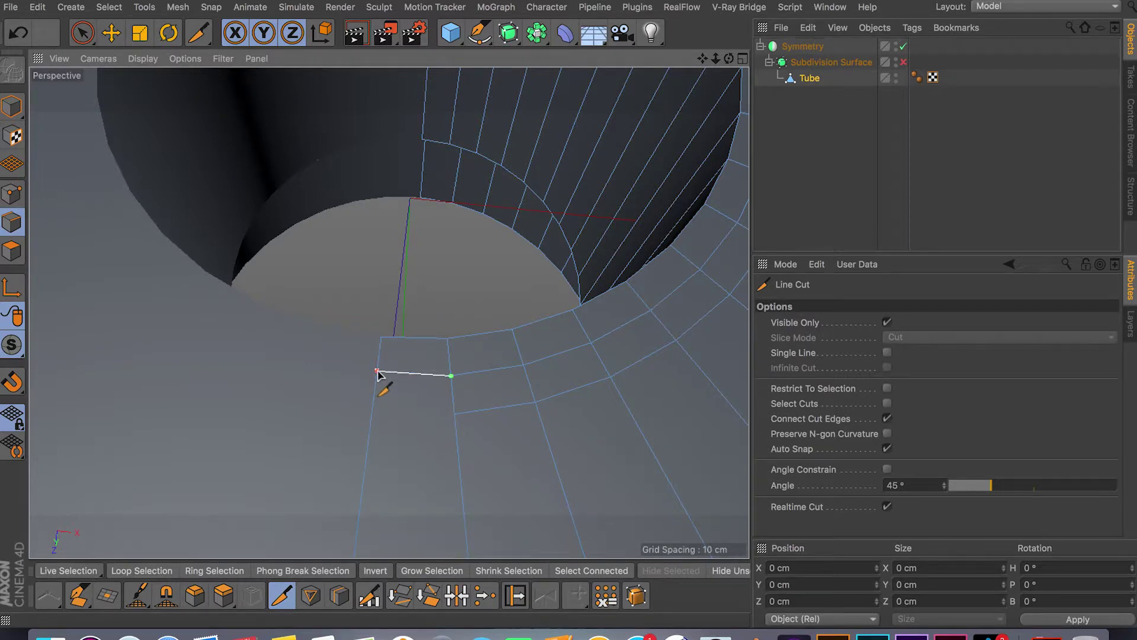
{"action": "left_click", "coordinate": [378, 371]}
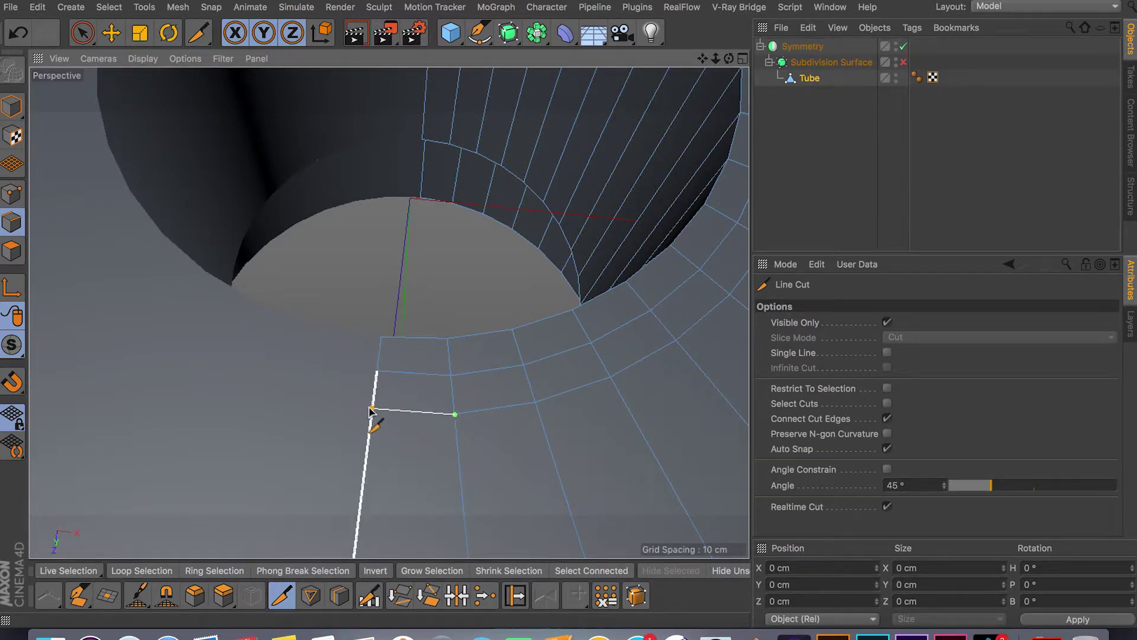
Remove the two slanted edges that converge on the welded hole-edge point at the negative-Z end of the seam.
{"action": "left_click_drag", "start_coordinate": [508, 412], "coordinate": [386, 452], "text": "alt"}
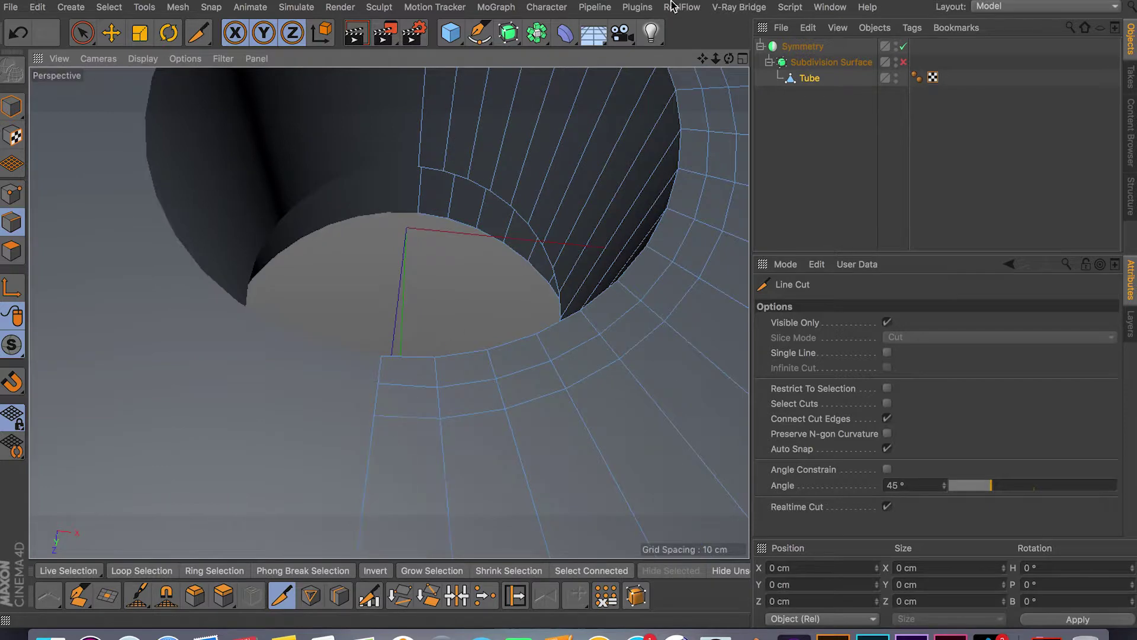
{"action": "left_click_drag", "start_coordinate": [476, 308], "coordinate": [487, 240], "text": "alt"}
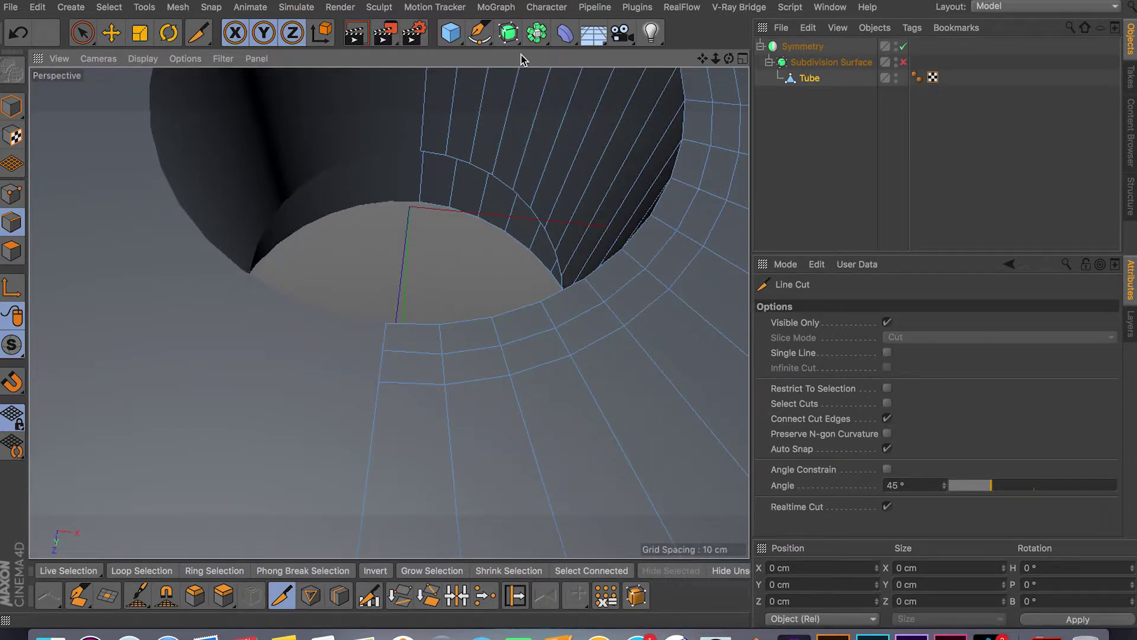
{"action": "left_click_drag", "start_coordinate": [511, 129], "coordinate": [439, 204], "text": "alt"}
{"action": "scroll", "coordinate": [439, 201], "scroll_direction": "up", "scroll_amount": 10}
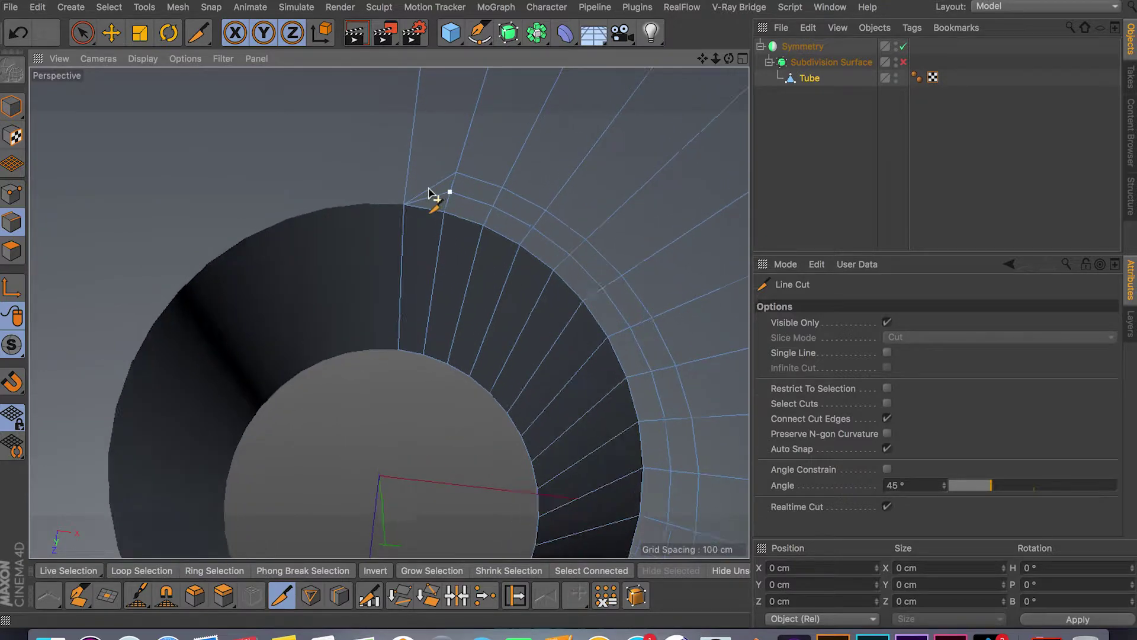
{"action": "left_click", "coordinate": [82, 33]}
{"action": "left_click", "coordinate": [424, 198]}
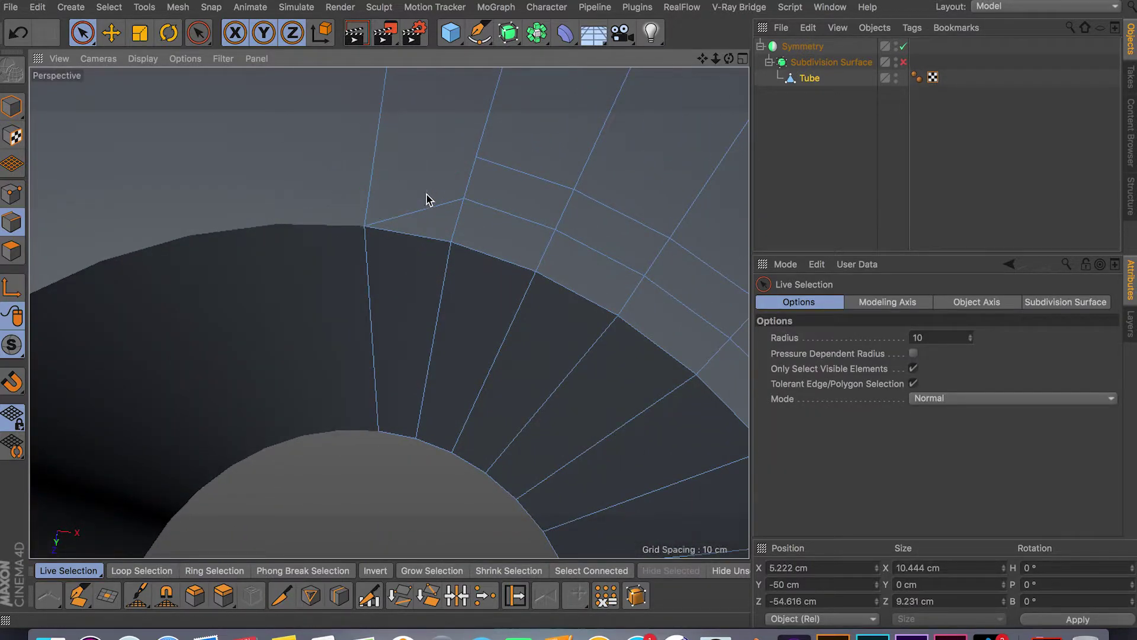
{"action": "key", "text": "Delete"}
Extend the two supporting loops around the hole to the symmetry seam on its negative-Z side with Line Cut.
{"action": "left_click", "coordinate": [281, 595]}
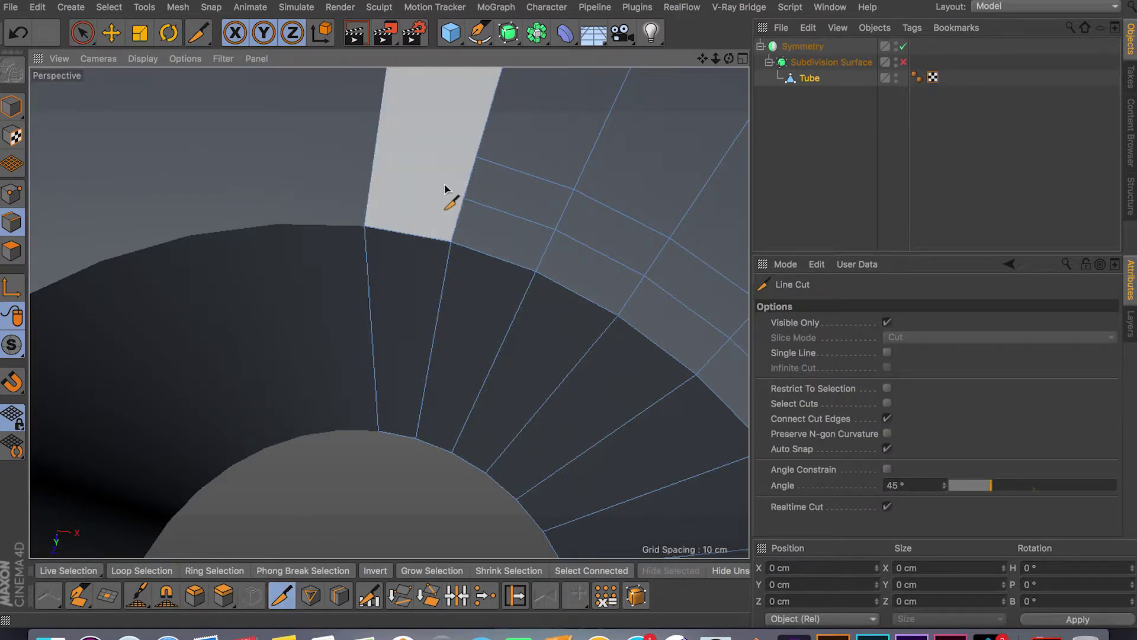
{"action": "left_click", "coordinate": [464, 198]}
{"action": "left_click", "coordinate": [477, 158]}
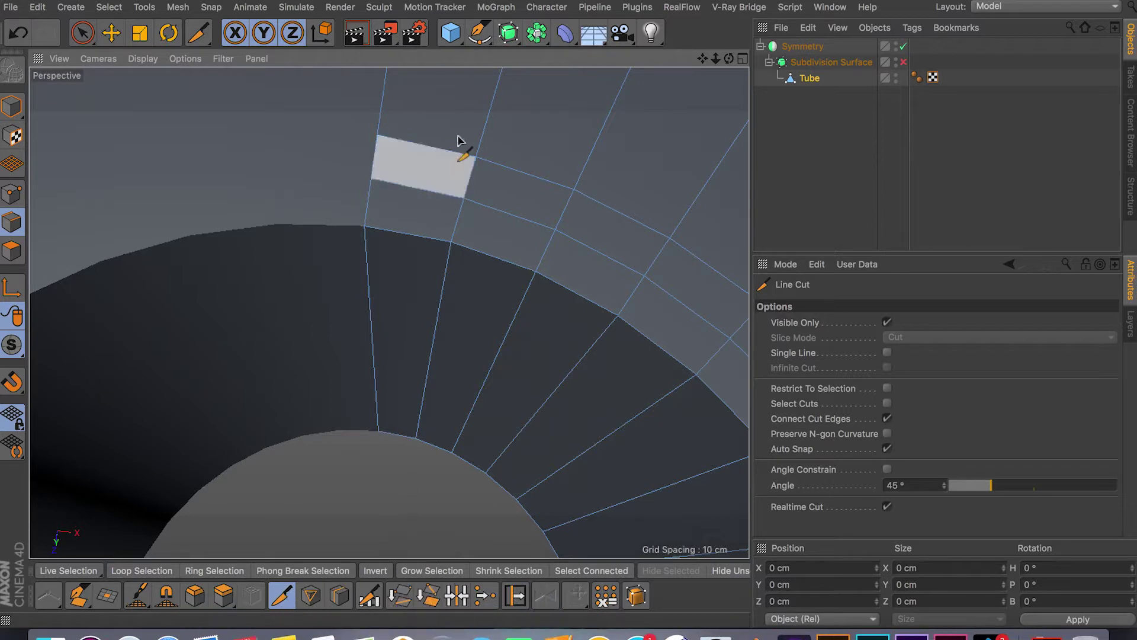
Remove the two slanted edges that converge on the welded outer-rim point at the negative-Z end of the seam.
{"action": "left_click_drag", "start_coordinate": [460, 144], "coordinate": [434, 254], "text": "alt"}
{"action": "scroll", "coordinate": [434, 243], "scroll_direction": "down", "scroll_amount": 10}
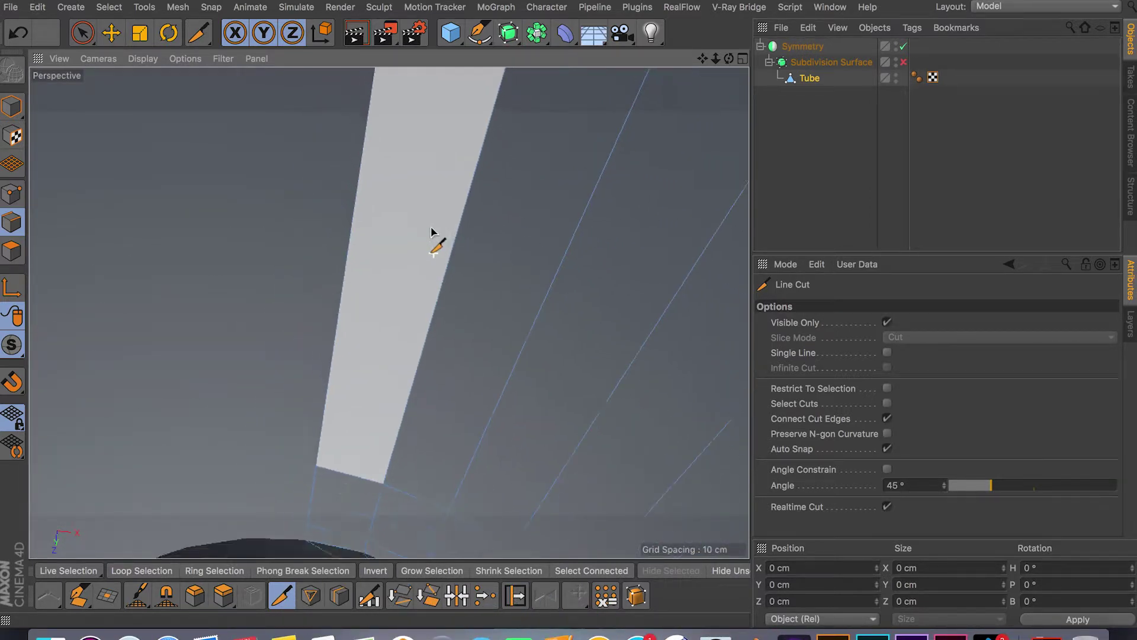
{"action": "left_click_drag", "start_coordinate": [456, 201], "coordinate": [439, 239], "text": "alt"}
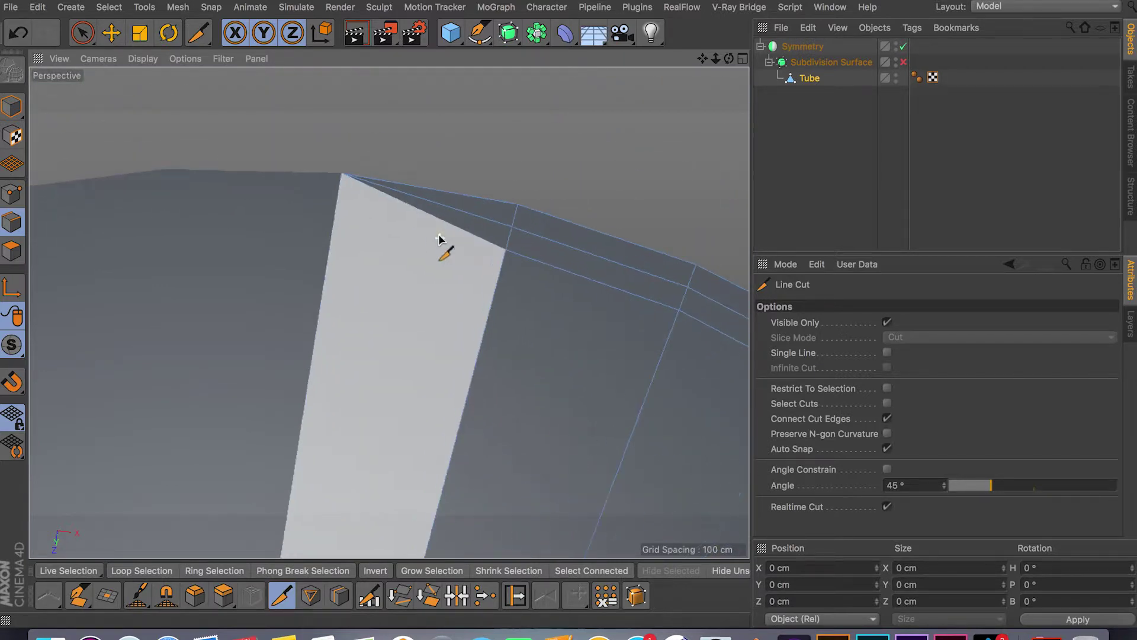
{"action": "left_click", "coordinate": [83, 33]}
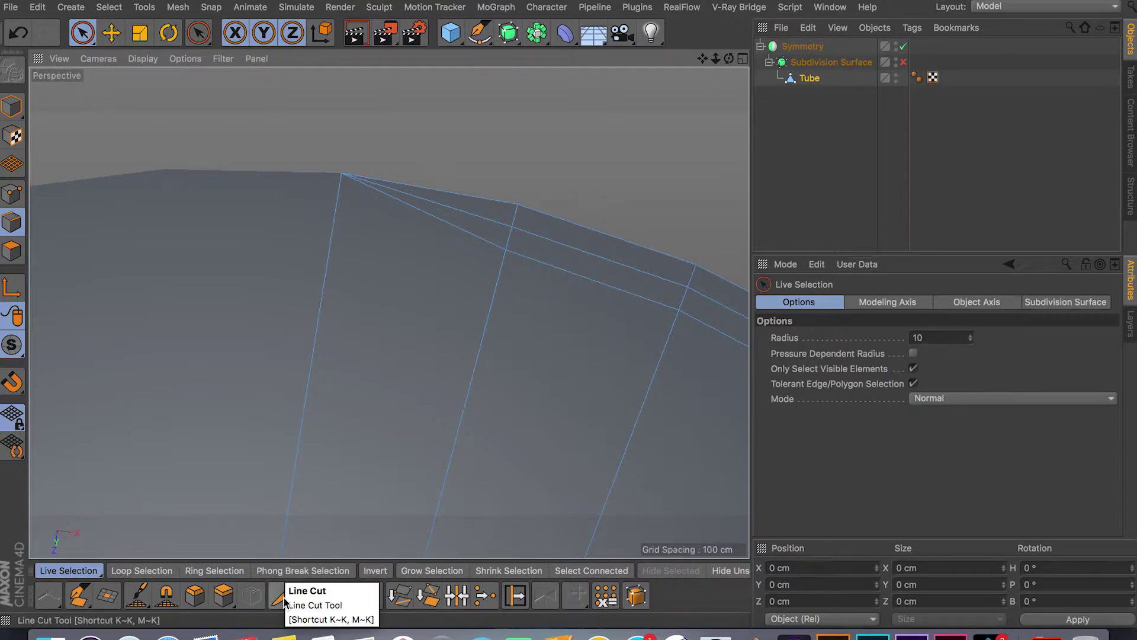
{"action": "left_click", "coordinate": [464, 228]}
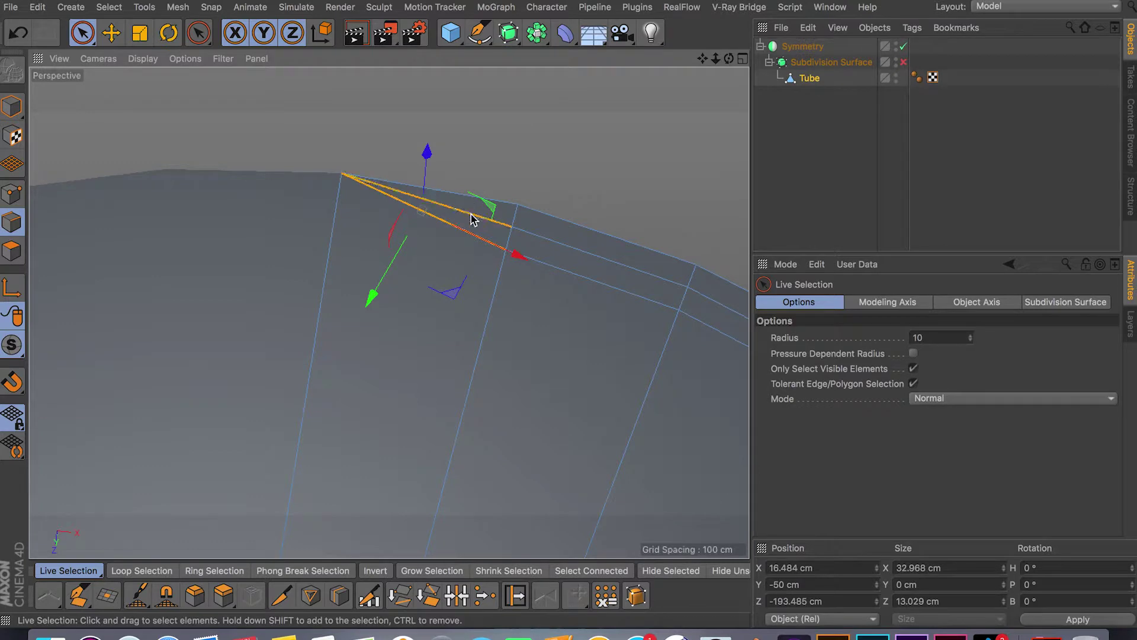
{"action": "left_click", "coordinate": [472, 216], "text": "shift"}
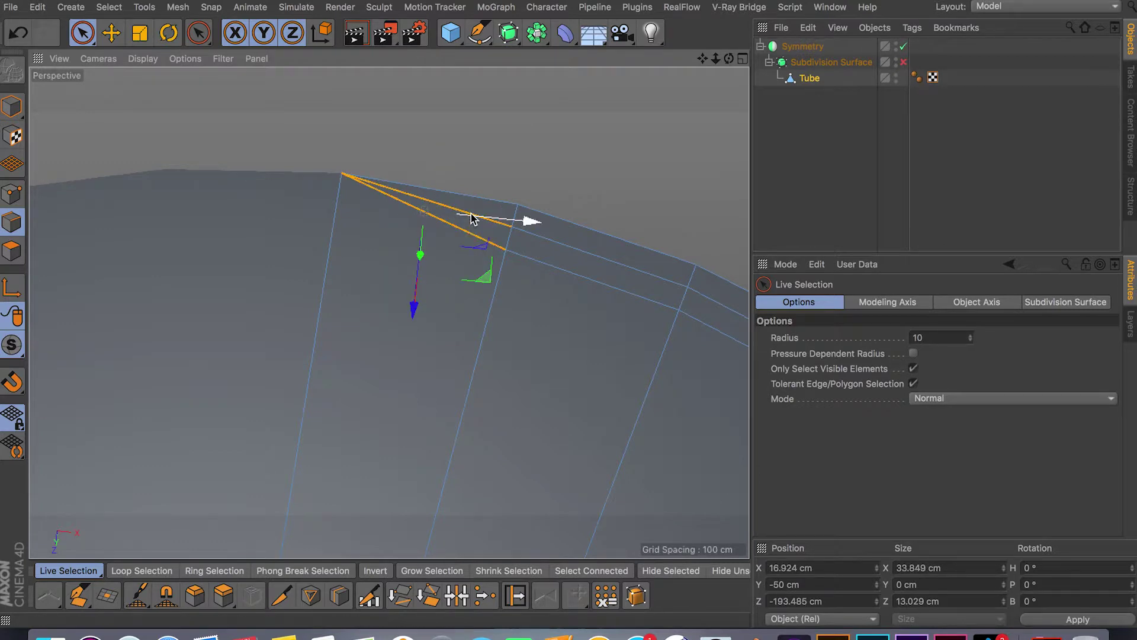
{"action": "key", "text": "ctrl+shift+a"}
Extend the two supporting loops along the underside's outer rim to the symmetry seam at its negative-Z end with Line Cut.
{"action": "left_click", "coordinate": [281, 595]}
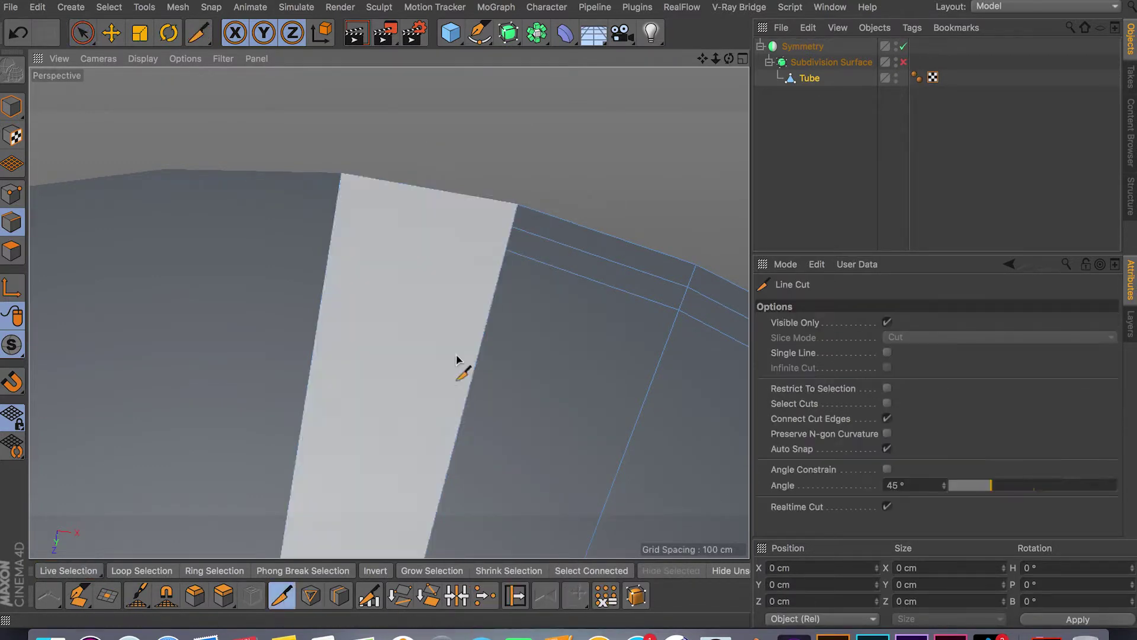
{"action": "left_click", "coordinate": [512, 227]}
{"action": "left_click", "coordinate": [338, 199]}
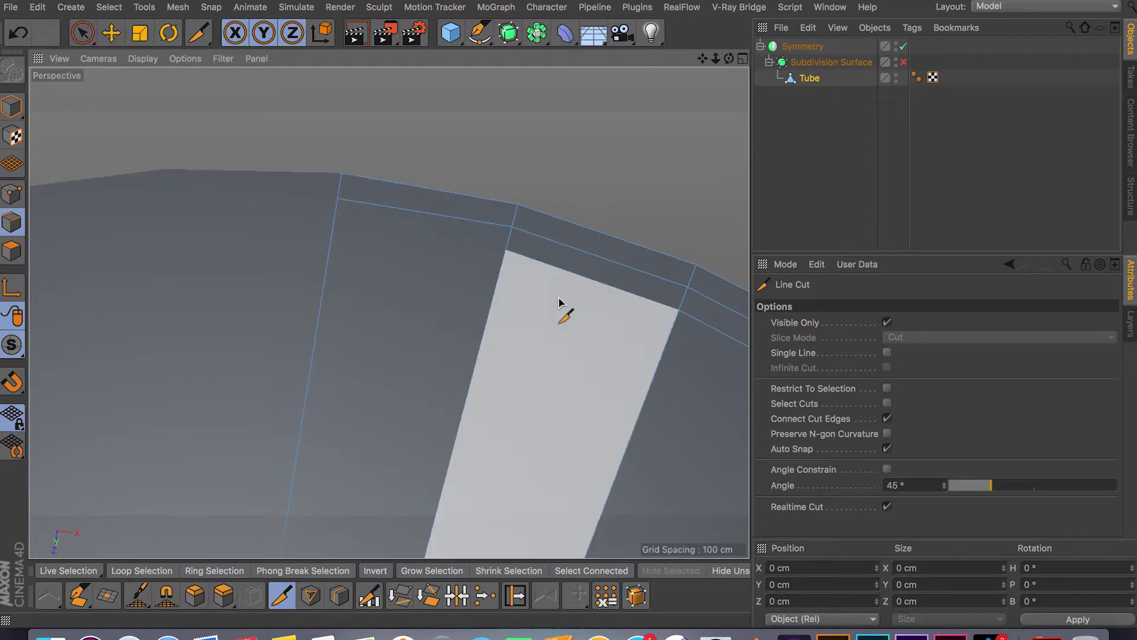
{"action": "left_click", "coordinate": [507, 250]}
{"action": "left_click", "coordinate": [331, 229]}
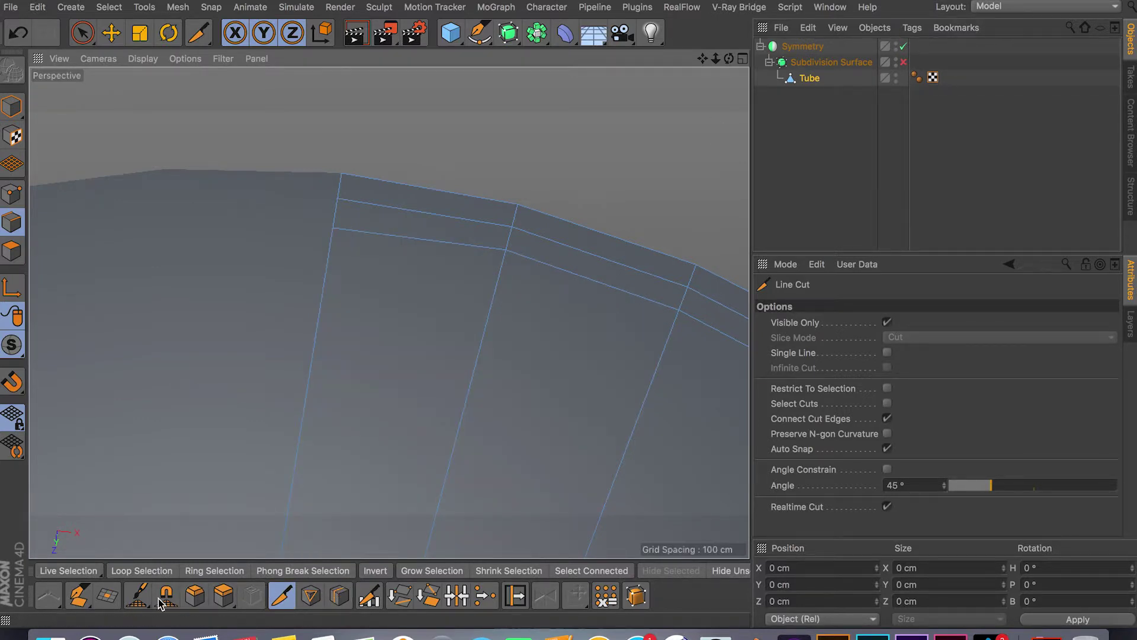
Turn on the Subdivision Surface, examine the smoothed tube from below and above with its wireframe hidden, and turn the smoothing off again.
{"action": "scroll", "coordinate": [477, 272], "scroll_direction": "down", "scroll_amount": 4}
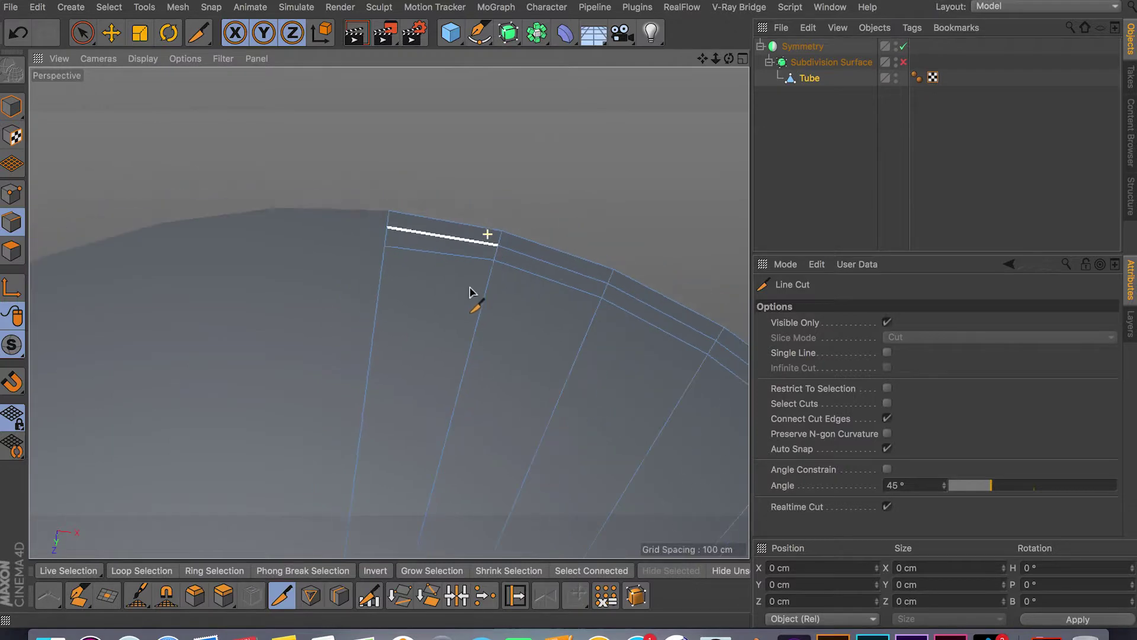
{"action": "scroll", "coordinate": [472, 290], "scroll_direction": "down", "scroll_amount": 6}
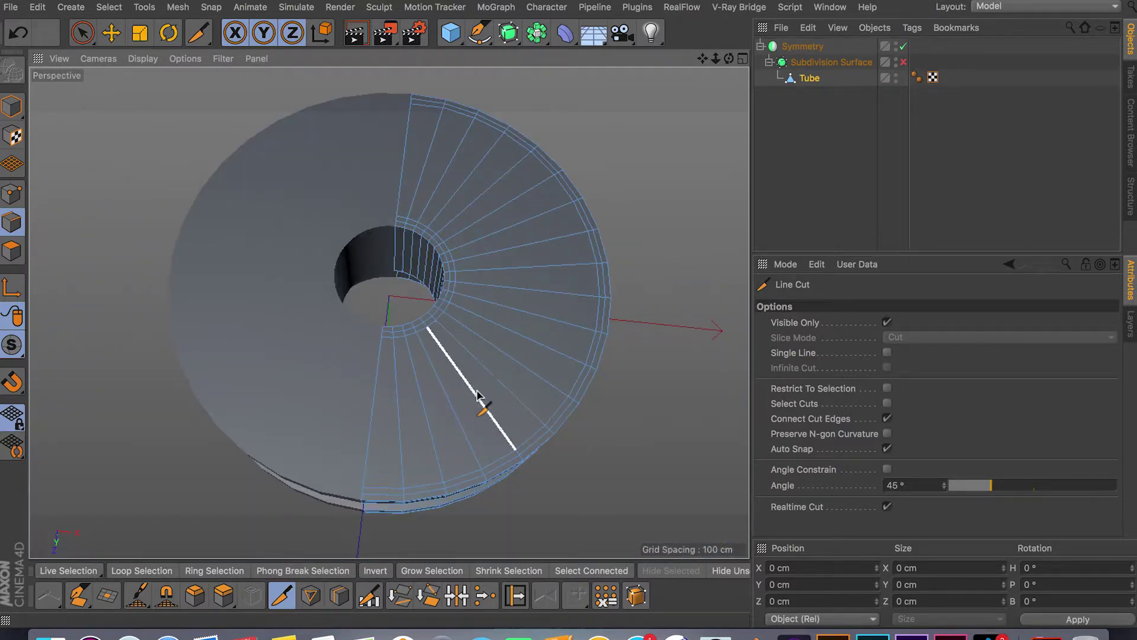
{"action": "left_click_drag", "start_coordinate": [476, 394], "coordinate": [468, 437], "text": "alt"}
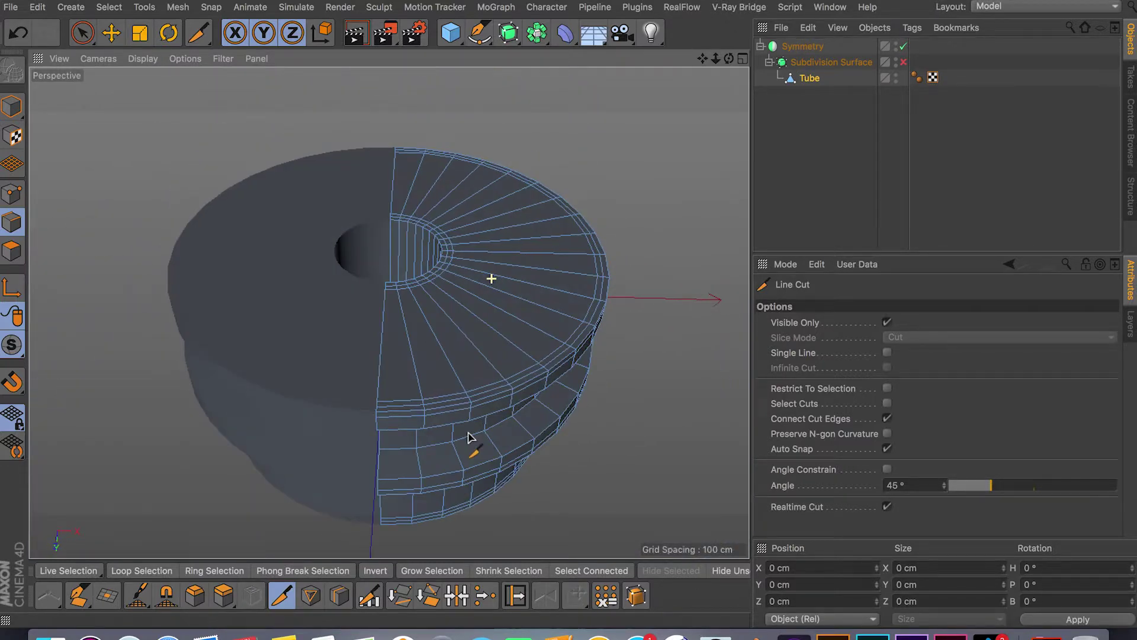
{"action": "left_click", "coordinate": [825, 112]}
{"action": "left_click", "coordinate": [809, 78]}
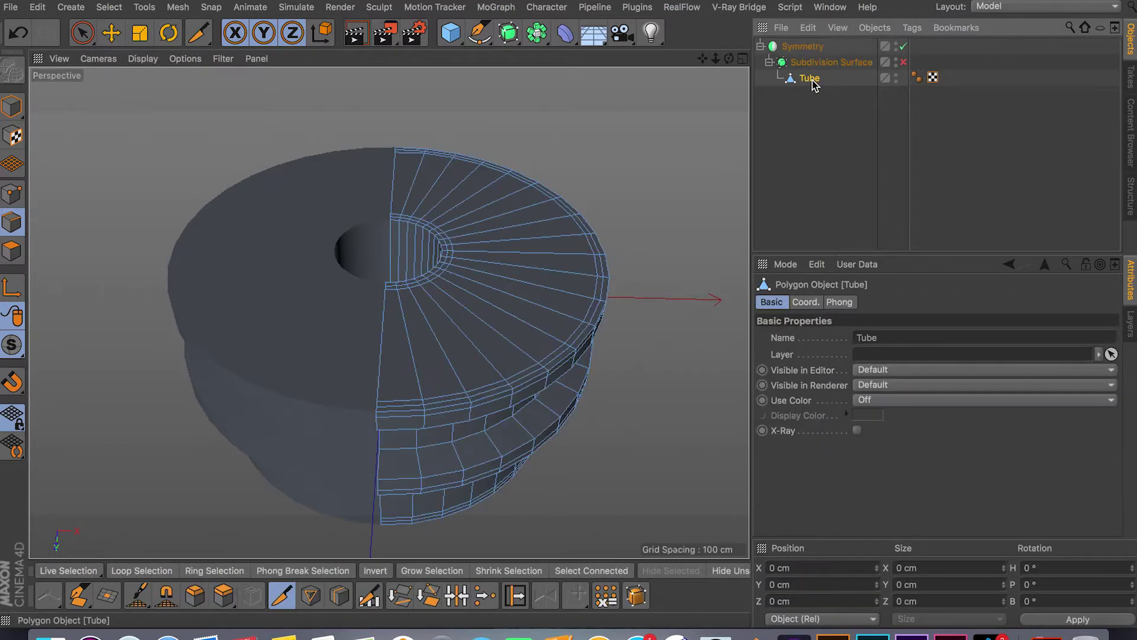
{"action": "key", "text": "q"}
{"action": "left_click_drag", "start_coordinate": [545, 370], "coordinate": [536, 106], "text": "alt"}
{"action": "scroll", "coordinate": [368, 437], "scroll_direction": "down", "scroll_amount": 10}
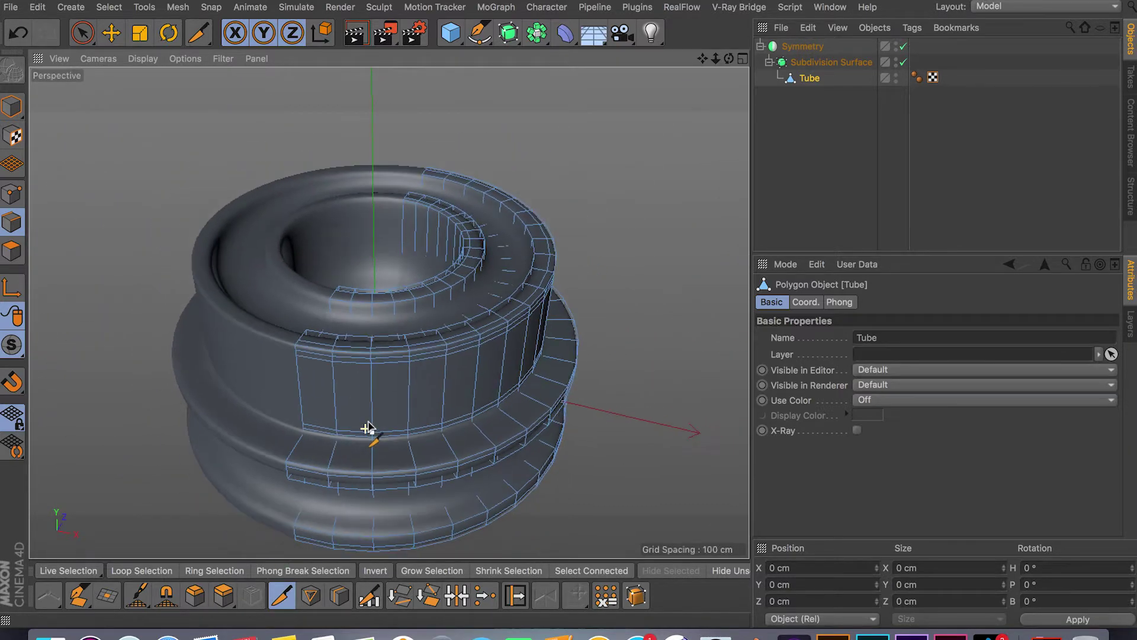
{"action": "scroll", "coordinate": [432, 336], "scroll_direction": "down", "scroll_amount": 1}
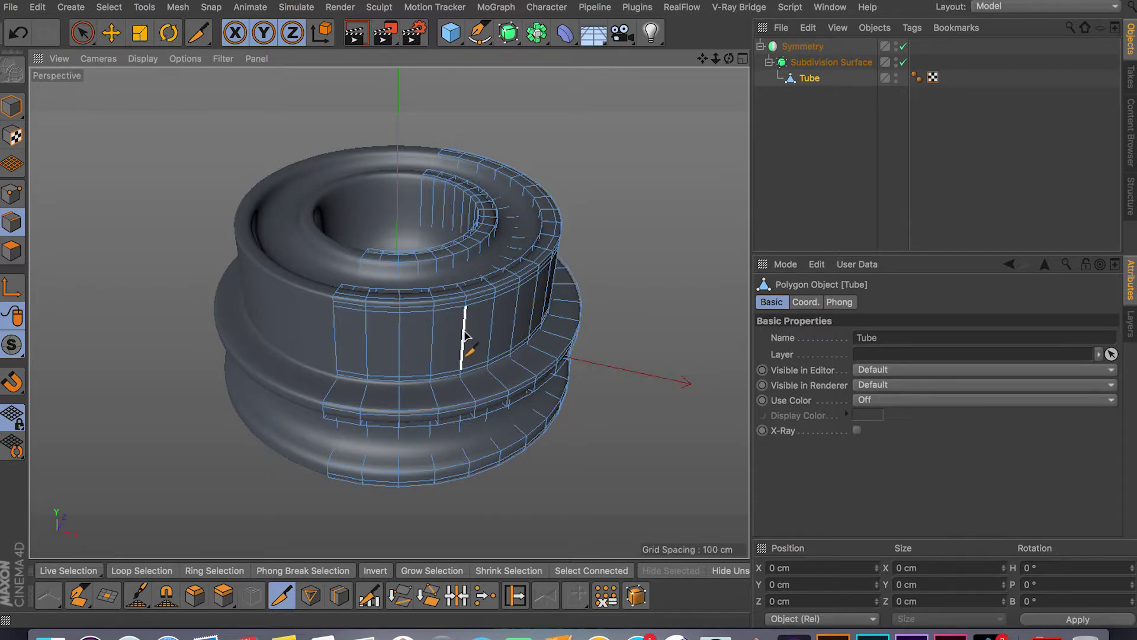
{"action": "left_click_drag", "start_coordinate": [496, 398], "coordinate": [502, 462], "text": "alt"}
{"action": "left_click", "coordinate": [841, 87]}
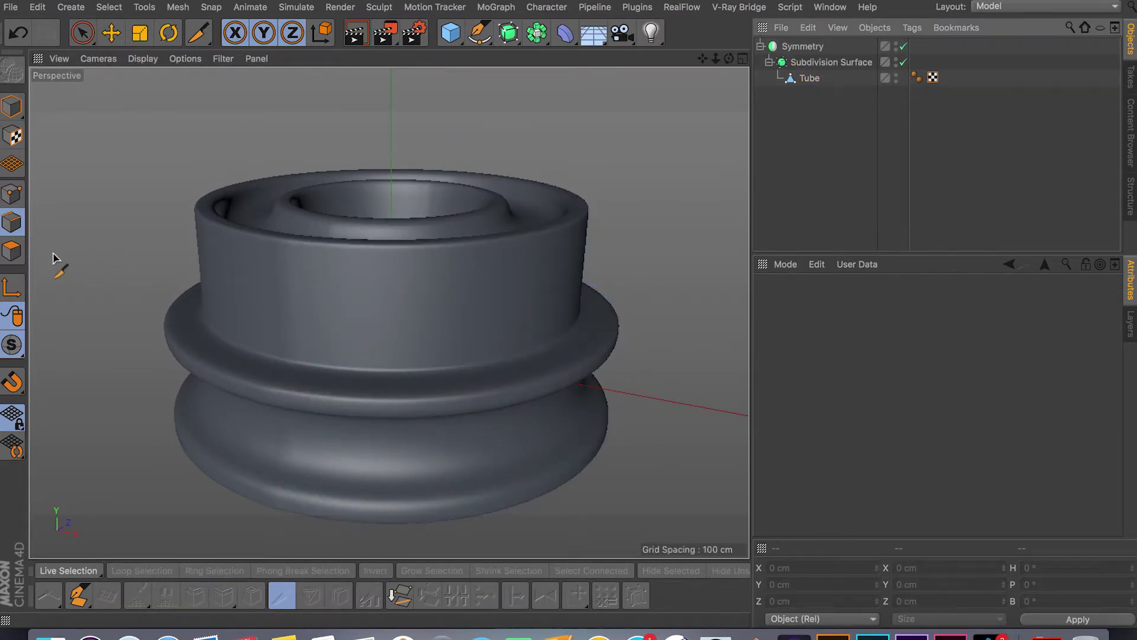
{"action": "left_click", "coordinate": [809, 79]}
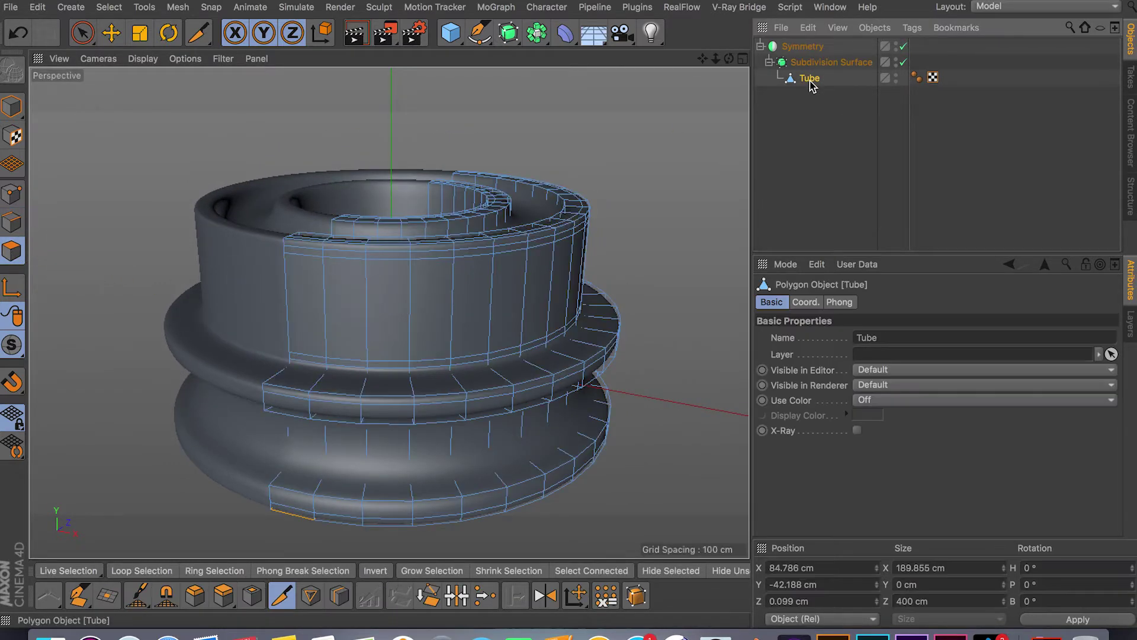
{"action": "left_click", "coordinate": [86, 30]}
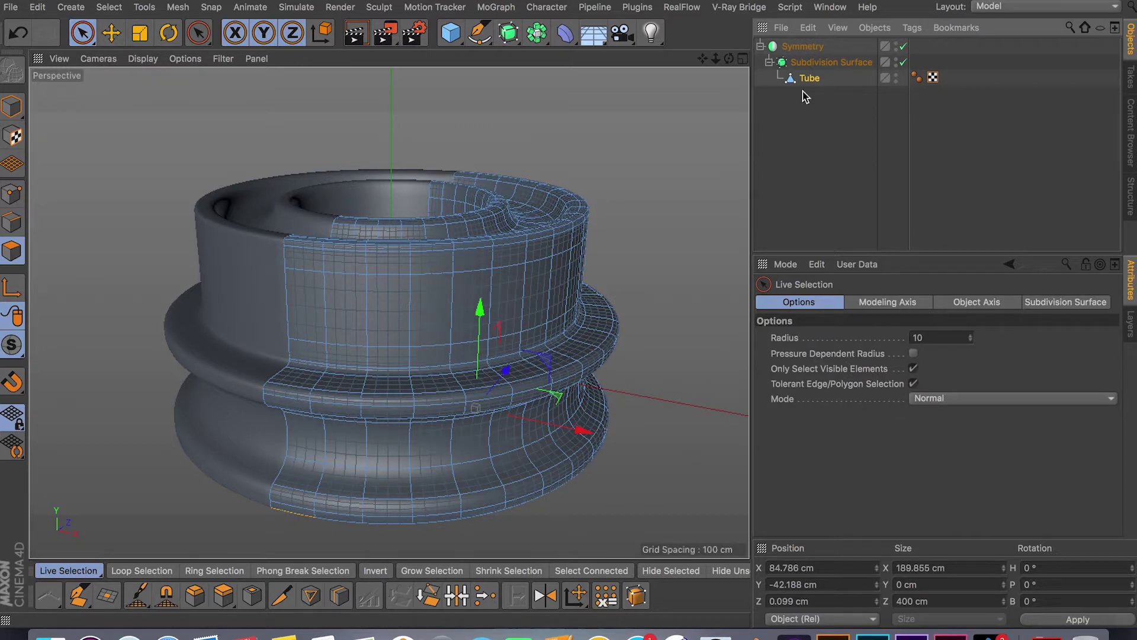
{"action": "key", "text": "q"}
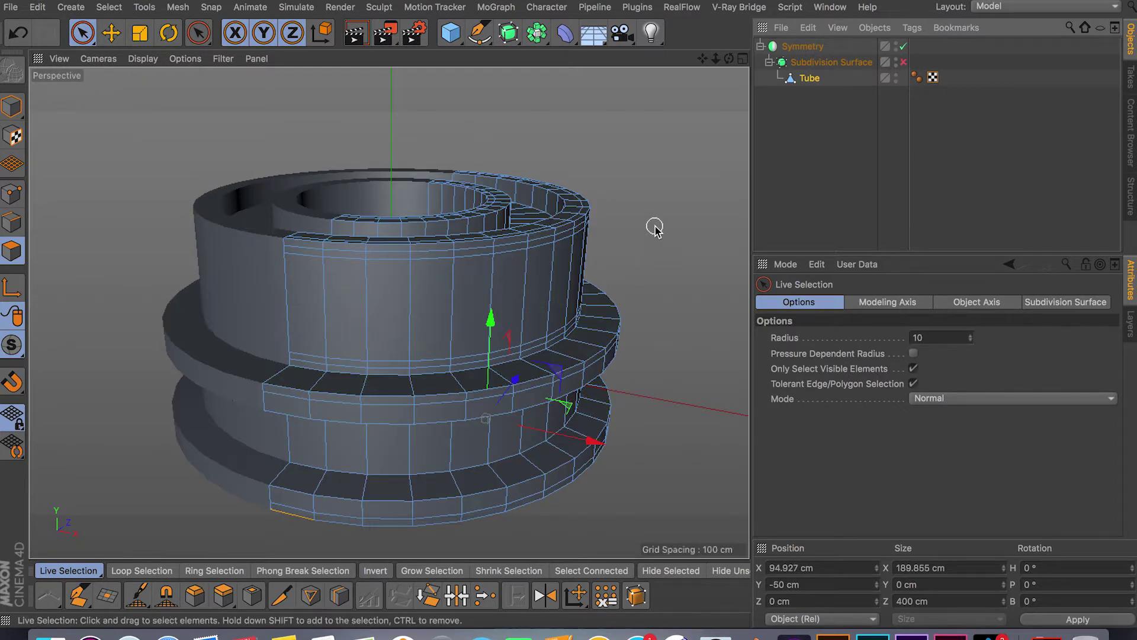
Inset the polygon loop of the tall upper outer wall by about 12.6 cm with 2 subdivisions using Extrude Inner.
{"action": "left_click", "coordinate": [662, 271]}
{"action": "key", "text": "u"}
{"action": "key", "text": "l"}
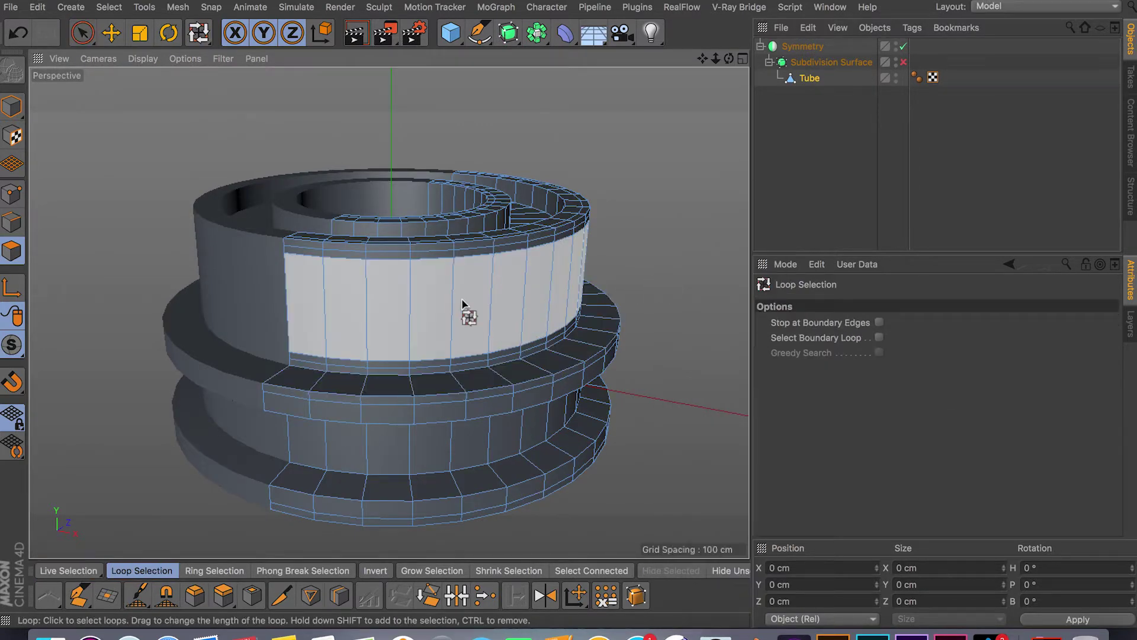
{"action": "left_click", "coordinate": [442, 286]}
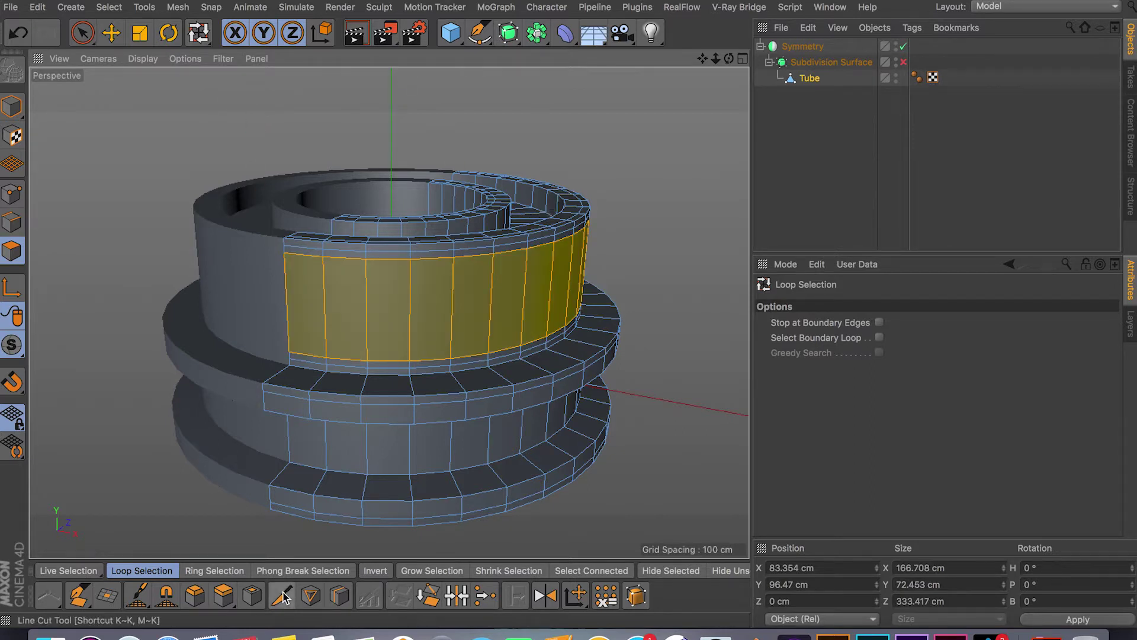
{"action": "left_click", "coordinate": [252, 595]}
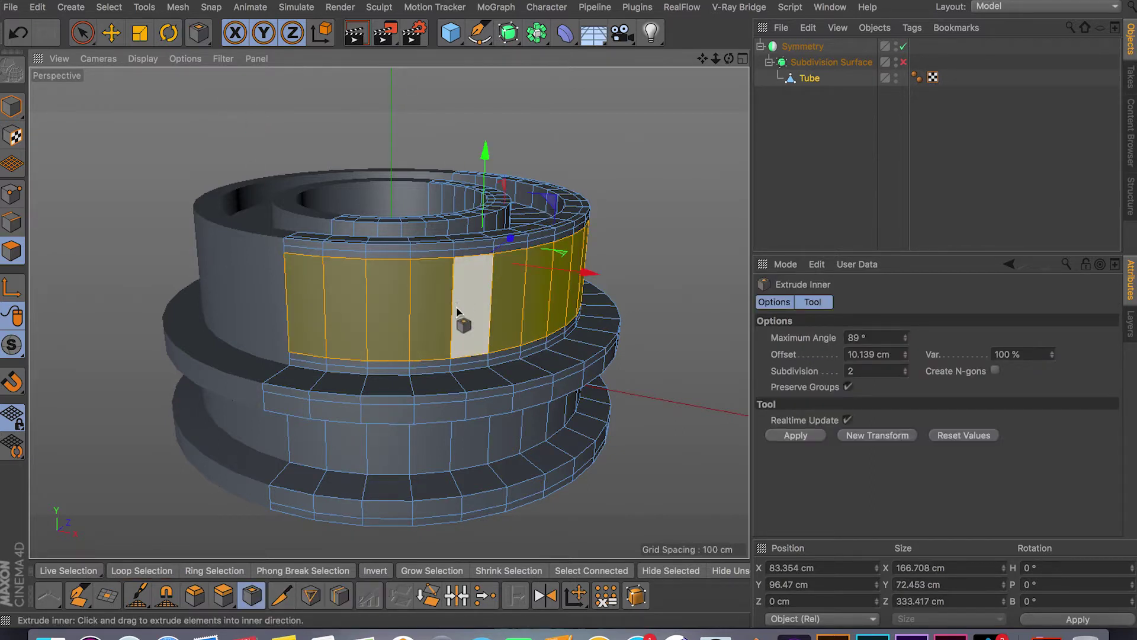
{"action": "left_click_drag", "start_coordinate": [457, 310], "coordinate": [487, 259]}
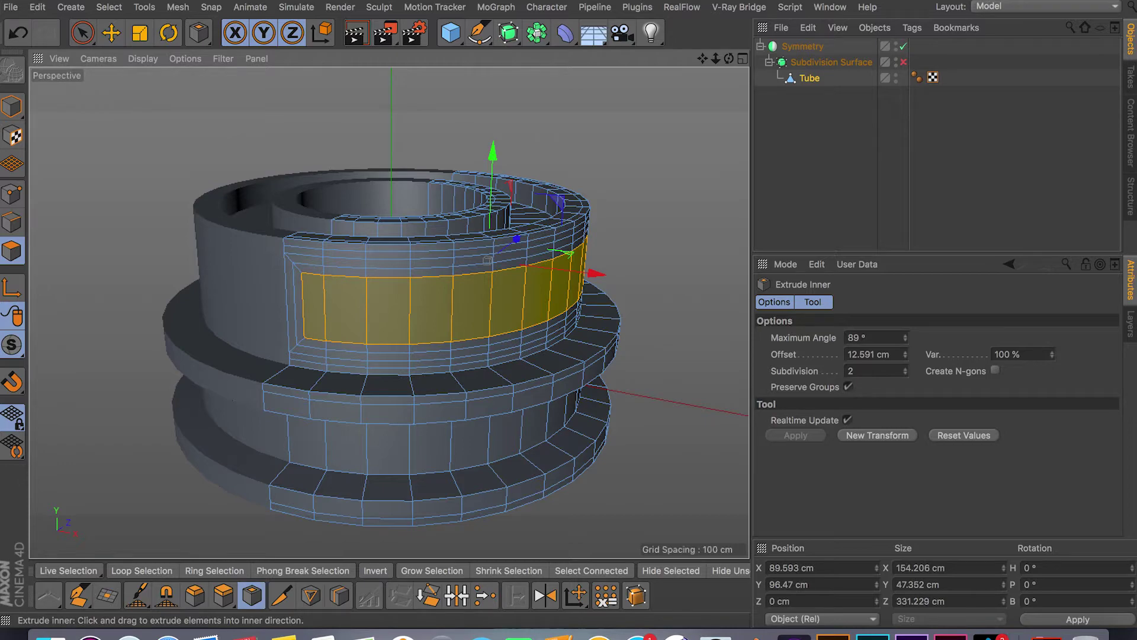
Scale the inset wall band up uniformly to about 193 x 59 x 415 cm and move it outward along X to about 142 cm.
{"action": "left_click_drag", "start_coordinate": [289, 298], "coordinate": [463, 348], "text": "alt"}
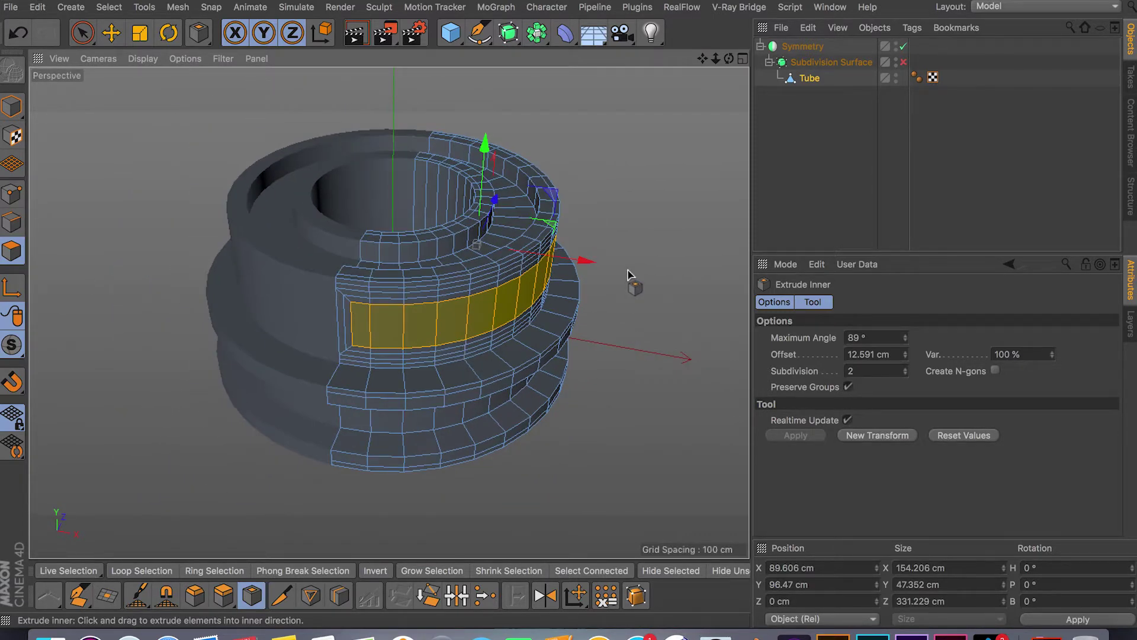
{"action": "key", "text": "t"}
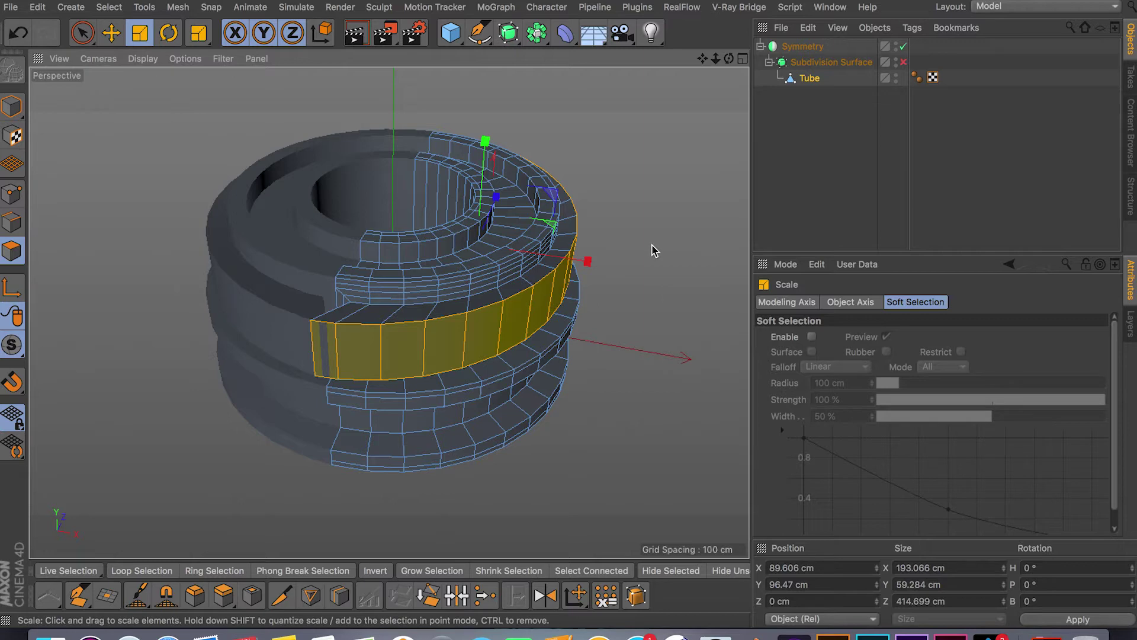
{"action": "left_click_drag", "start_coordinate": [586, 267], "coordinate": [644, 254]}
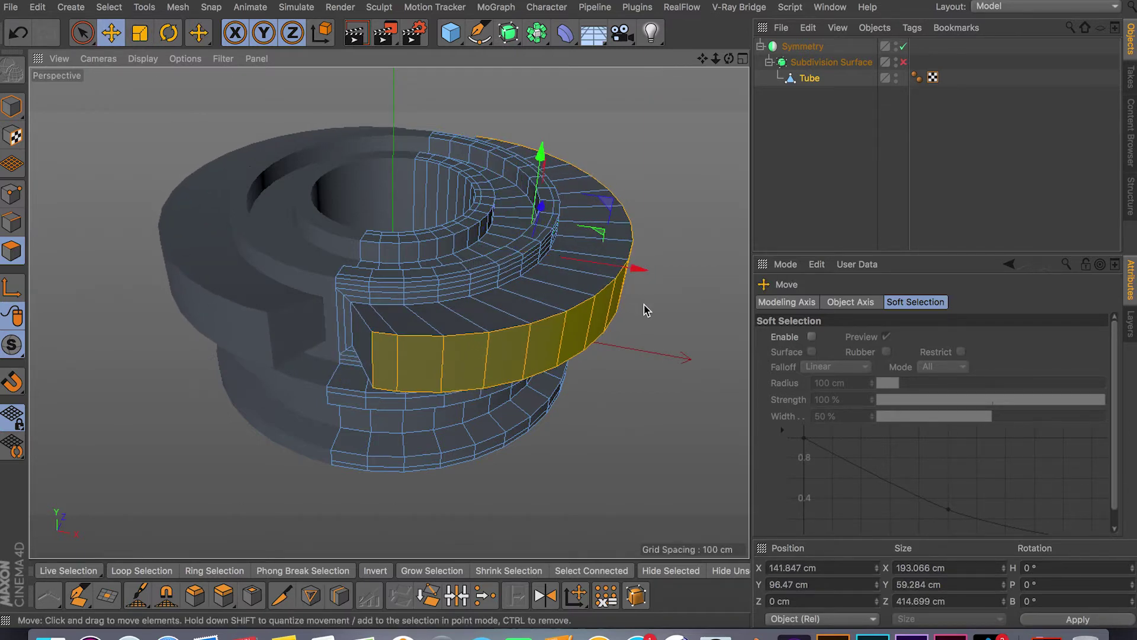
Scale the pulled-out polygon band vertically down to a height of about 14 cm.
{"action": "left_click_drag", "start_coordinate": [646, 309], "coordinate": [482, 444], "text": "alt"}
{"action": "scroll", "coordinate": [539, 252], "scroll_direction": "up", "scroll_amount": 3}
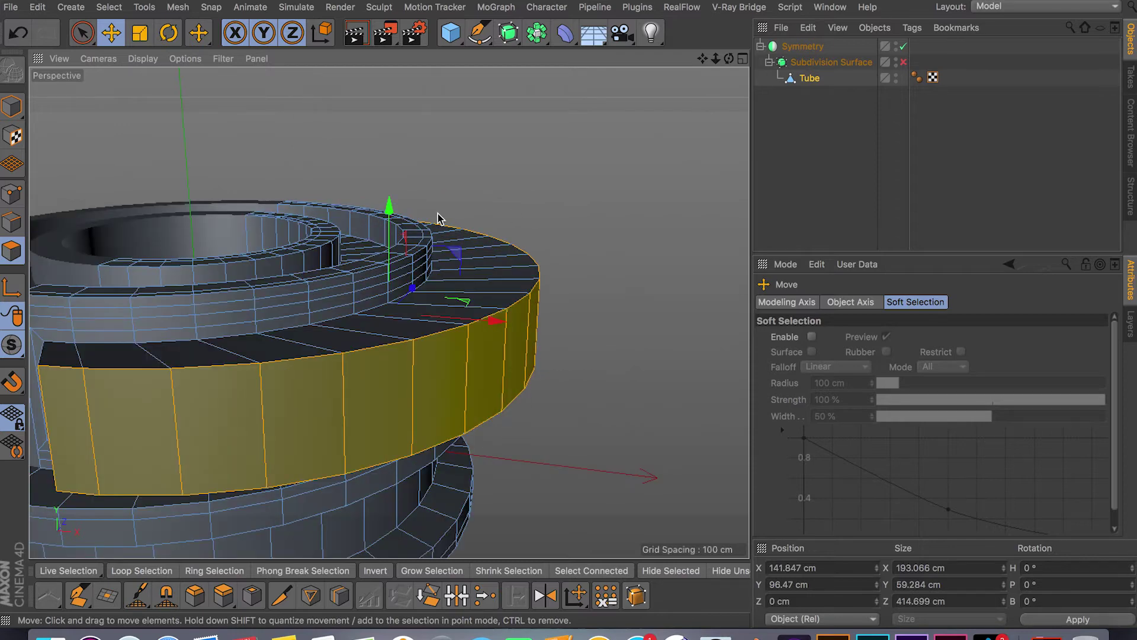
{"action": "key", "text": "t"}
{"action": "left_click_drag", "start_coordinate": [439, 219], "coordinate": [409, 255], "text": "alt"}
{"action": "left_click_drag", "start_coordinate": [389, 261], "coordinate": [391, 296]}
{"action": "scroll", "coordinate": [308, 332], "scroll_direction": "down", "scroll_amount": 3}
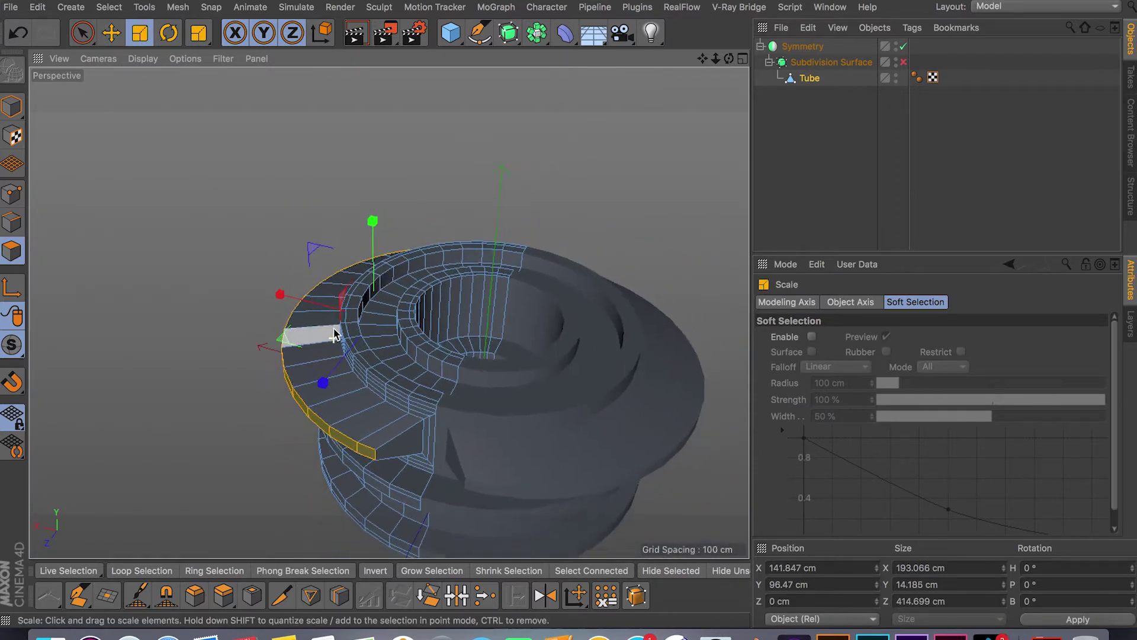